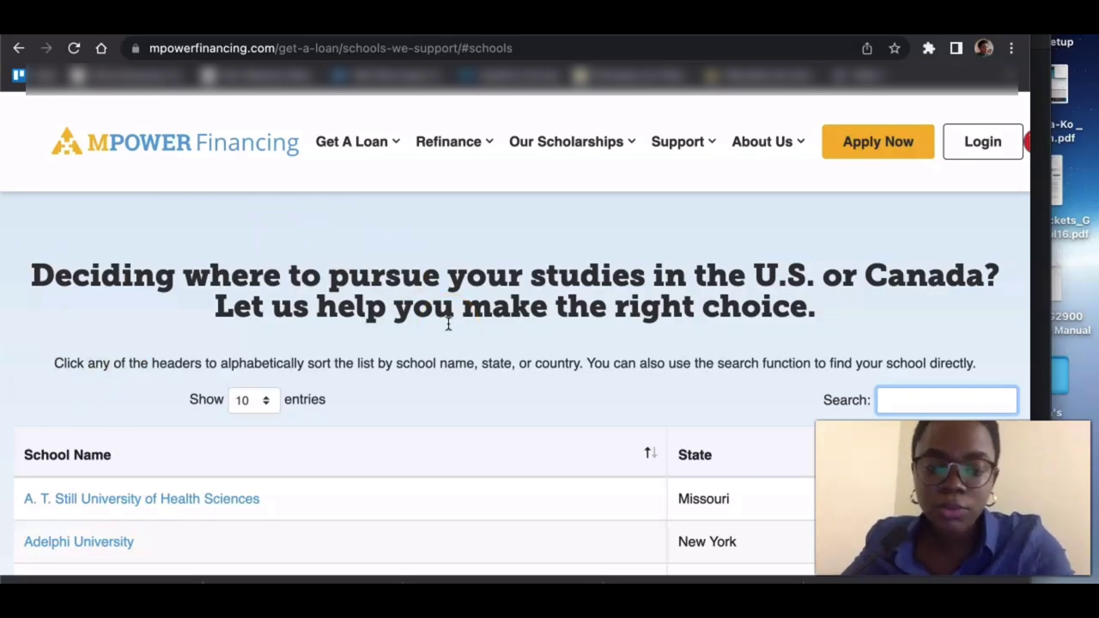
scroll(447, 322, "down", 6)
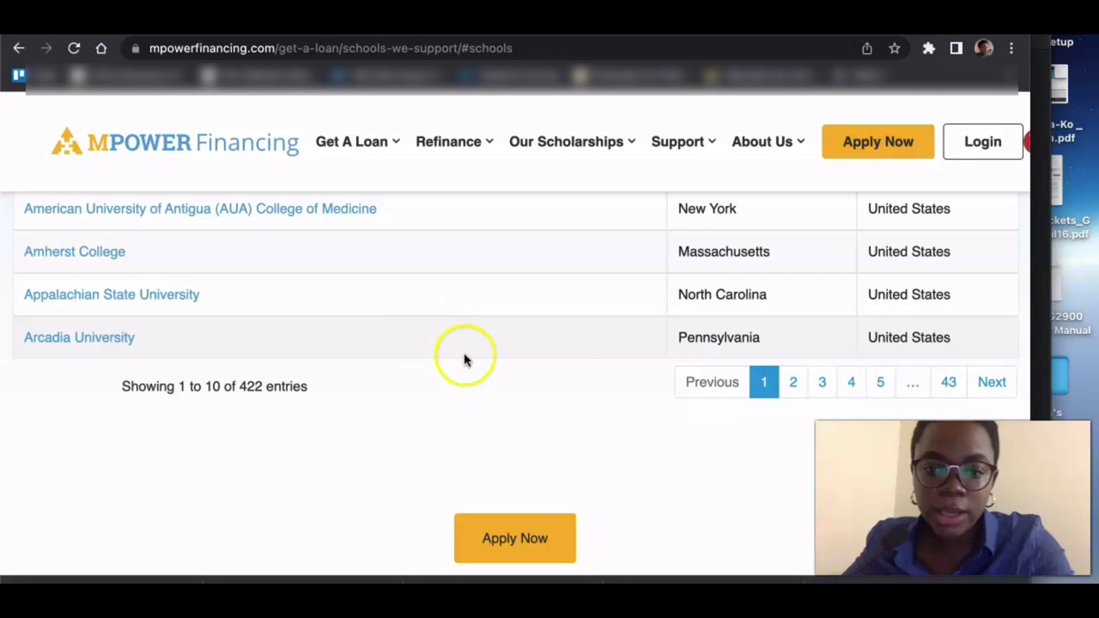
left_click(793, 391)
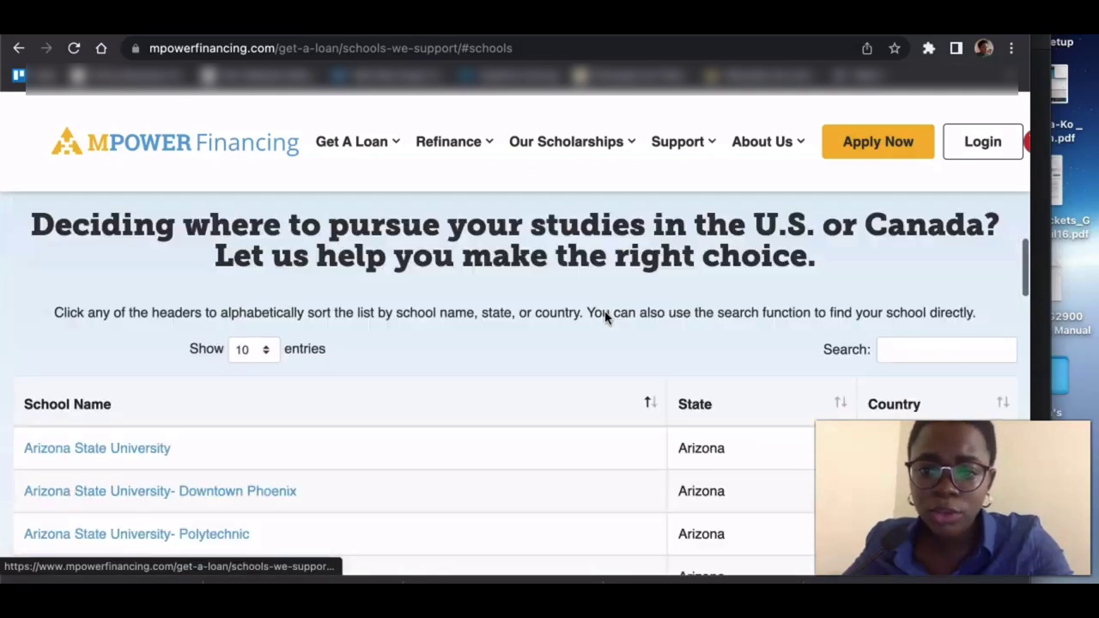
scroll(604, 318, "up", 1)
scroll(604, 318, "down", 1)
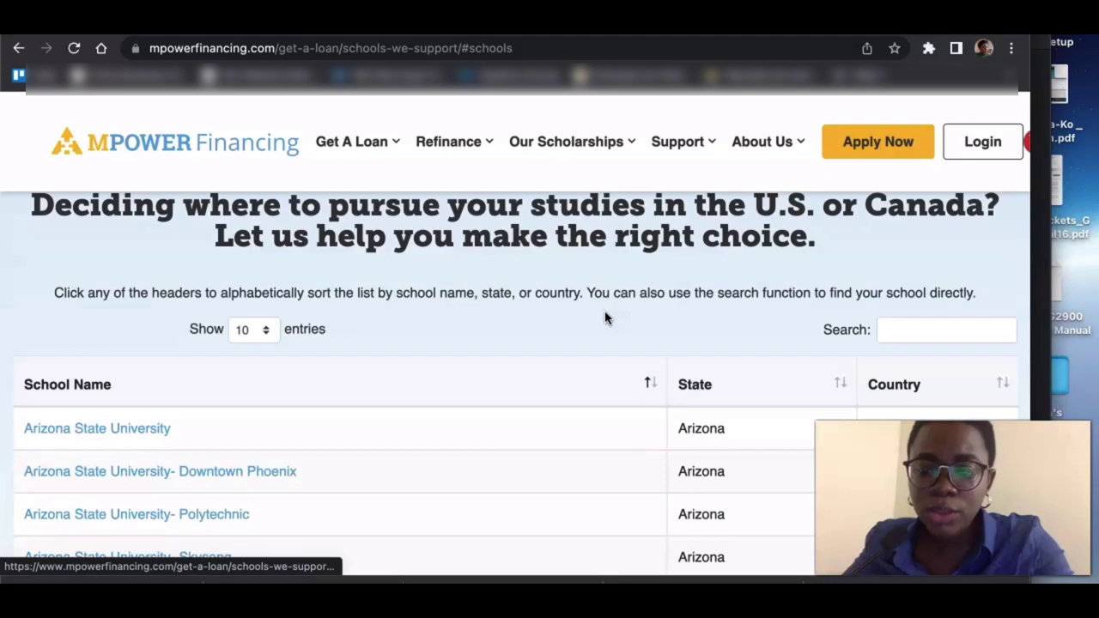
left_click(930, 328)
type("t")
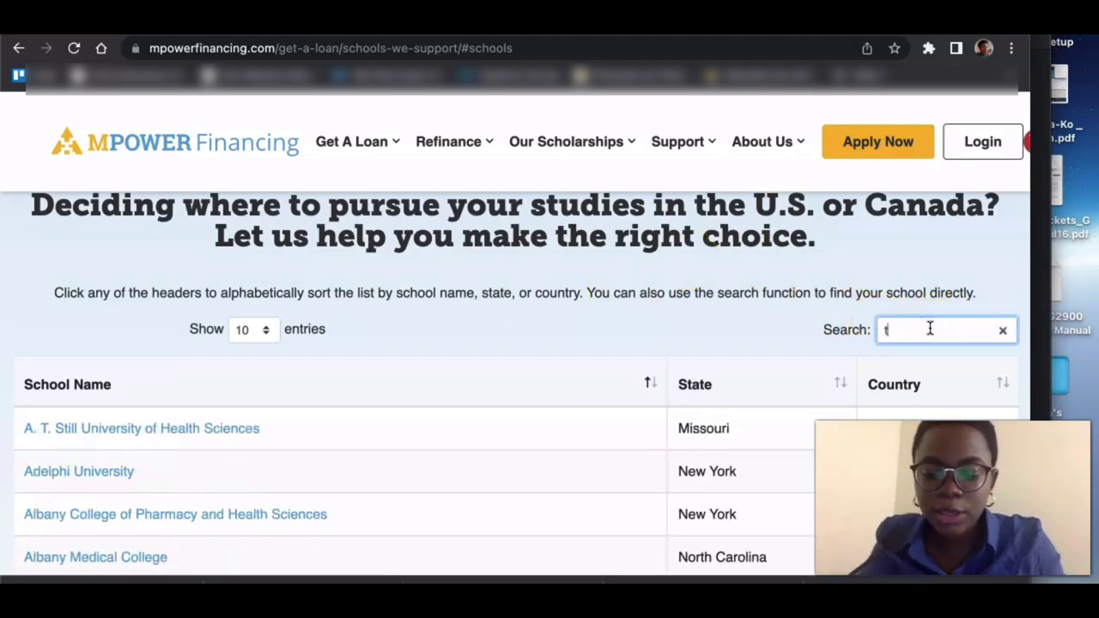
type("oront")
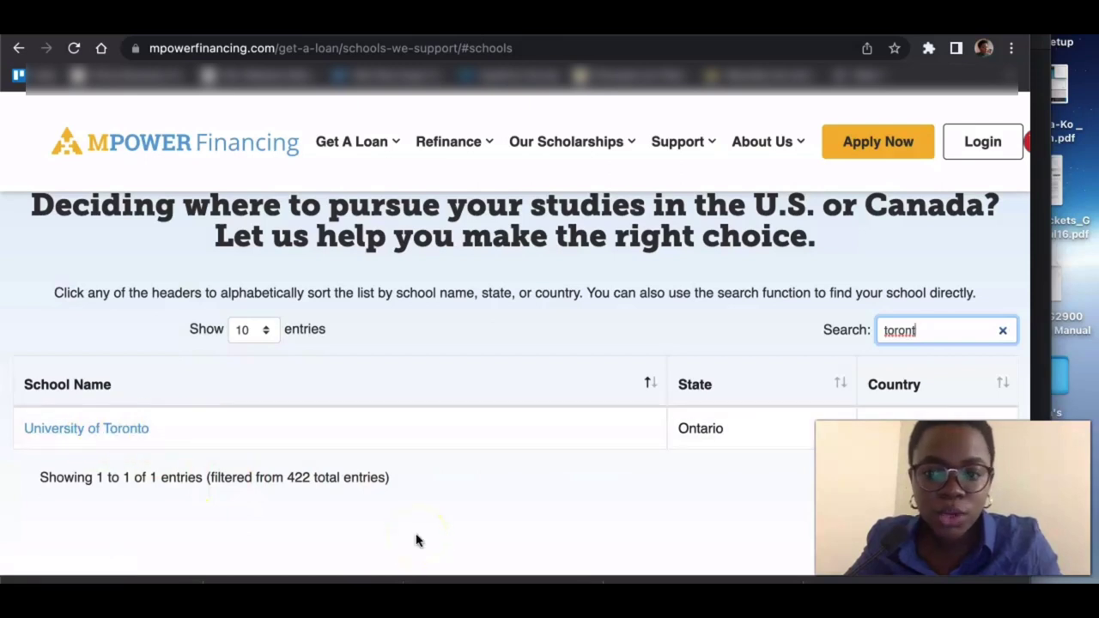
key("BackSpace")
key("BackSpace")
key("BackSpace")
key("BackSpace")
key("BackSpace")
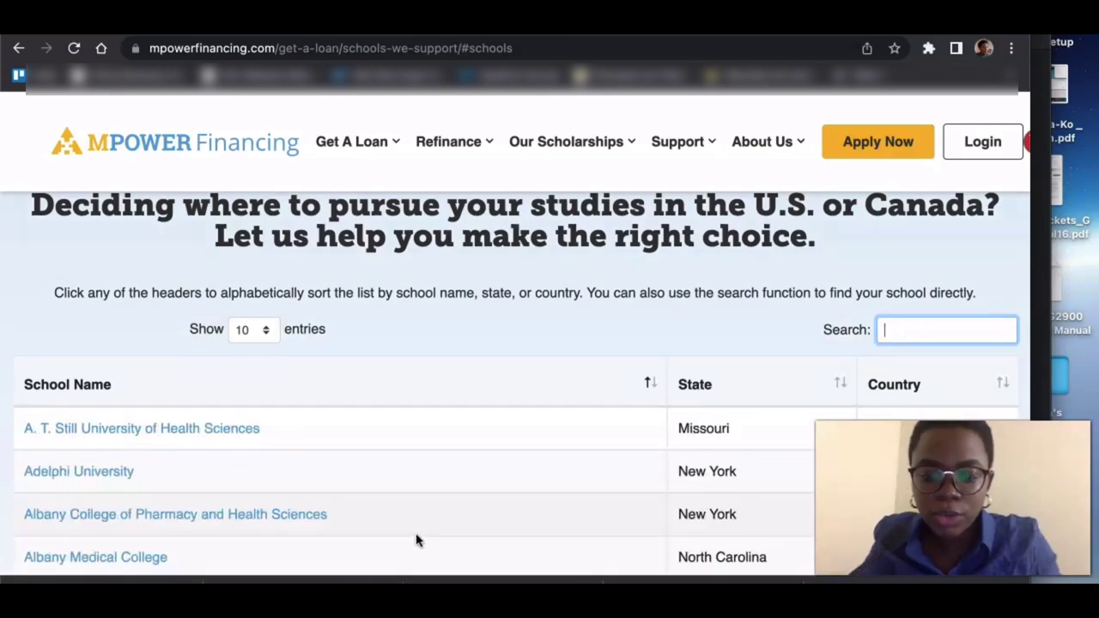
type("yale")
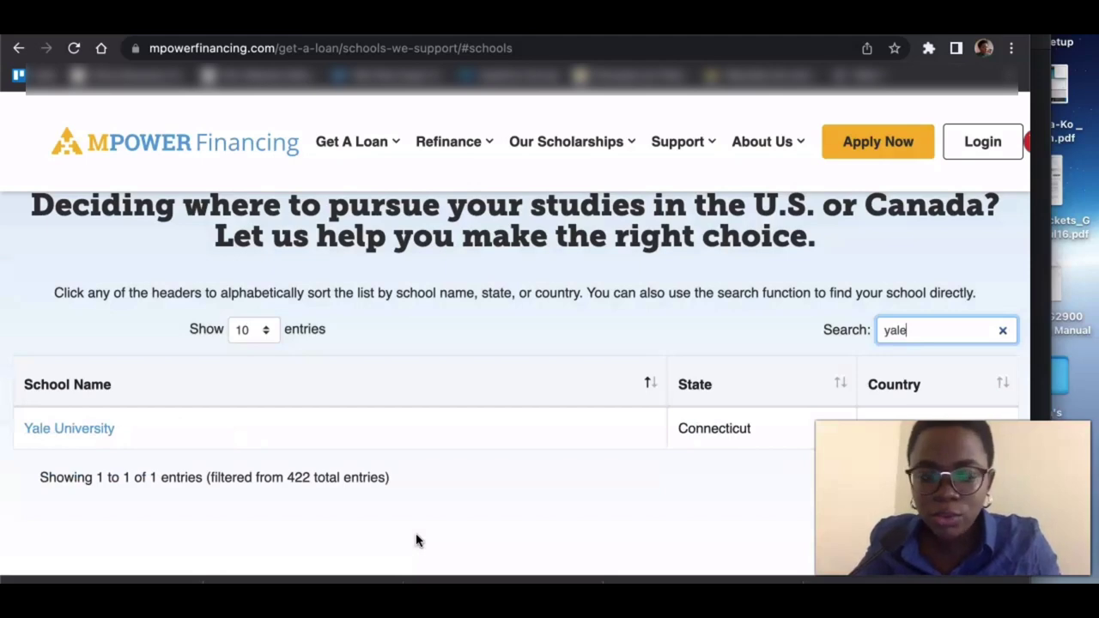
key("BackSpace")
key("BackSpace")
key("BackSpace")
key("BackSpace")
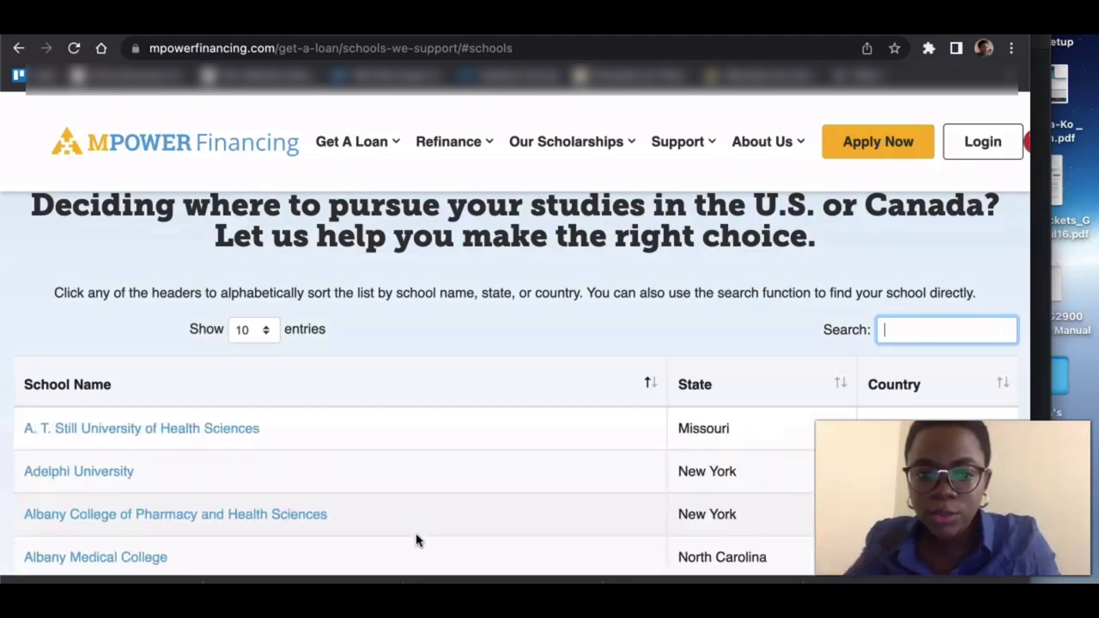
scroll(485, 449, "down", 3)
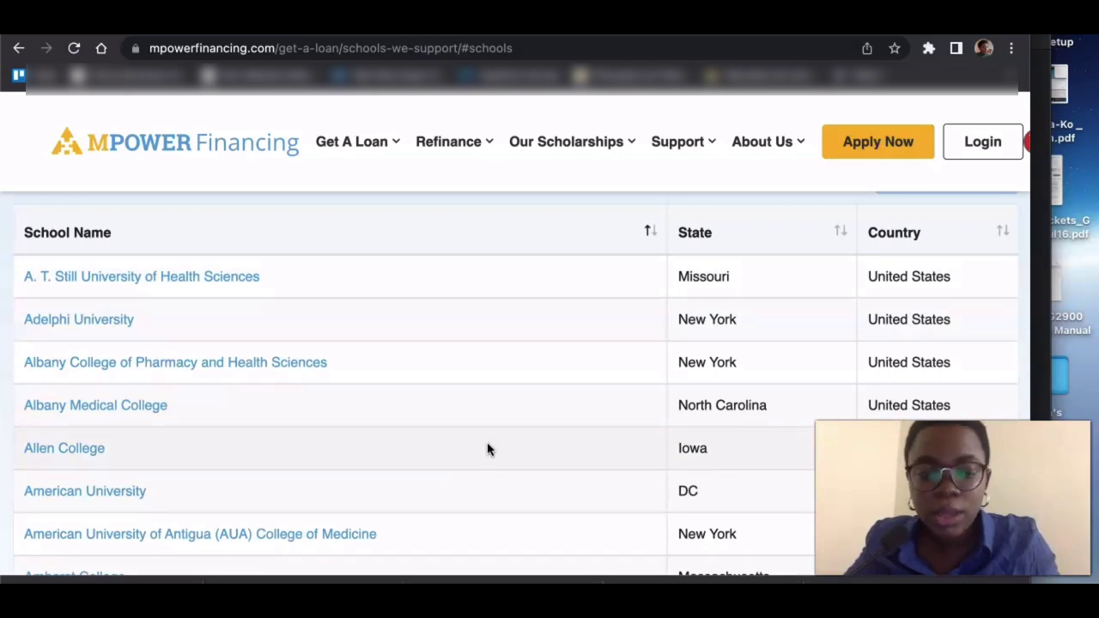
scroll(486, 449, "down", 2)
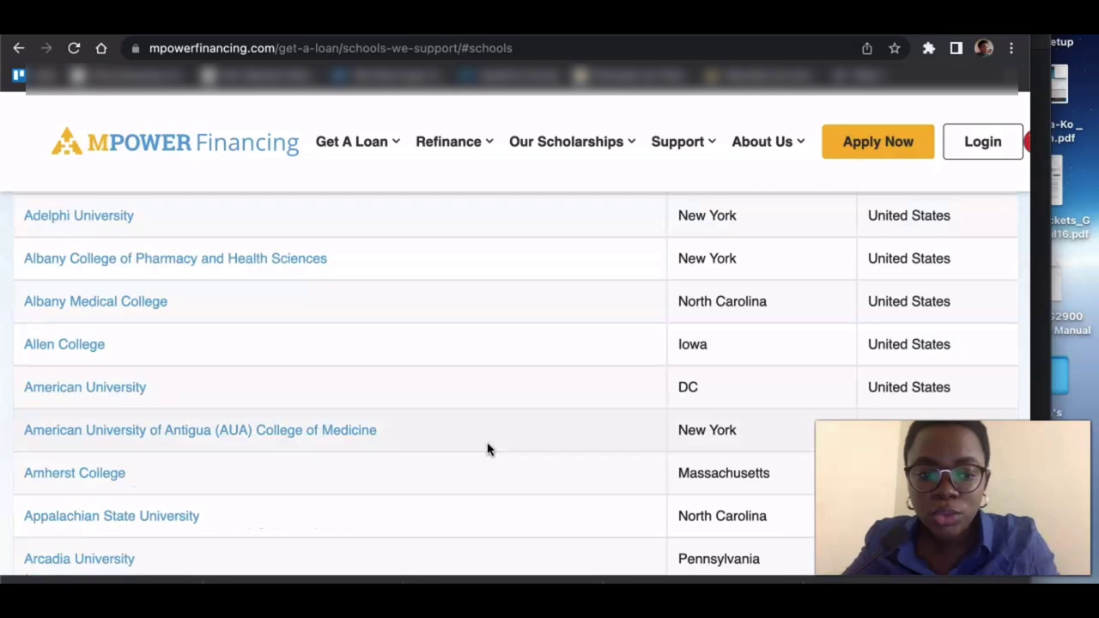
scroll(487, 449, "down", 5)
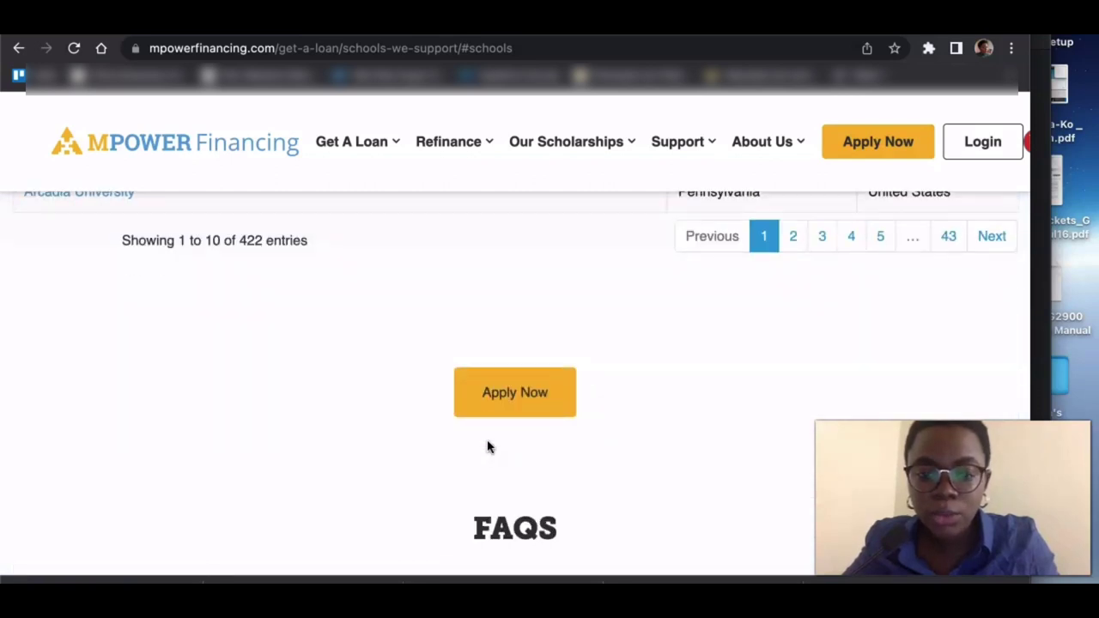
- Start a new loan application and state that you have been accepted to study
left_click(497, 408)
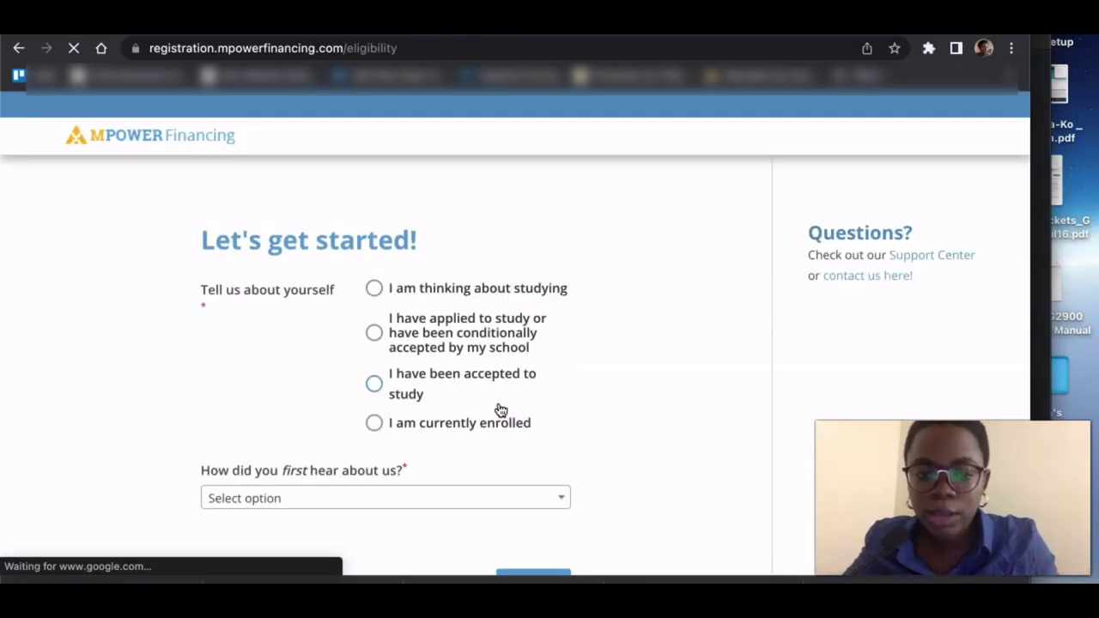
scroll(501, 410, "down", 2)
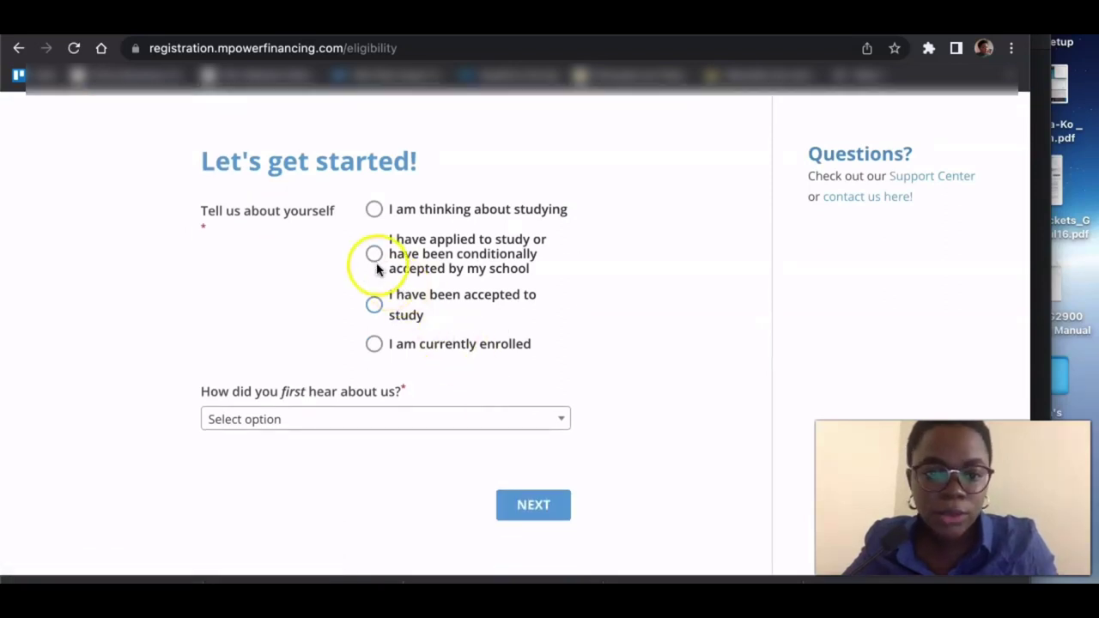
left_click(377, 309)
scroll(378, 312, "down", 1)
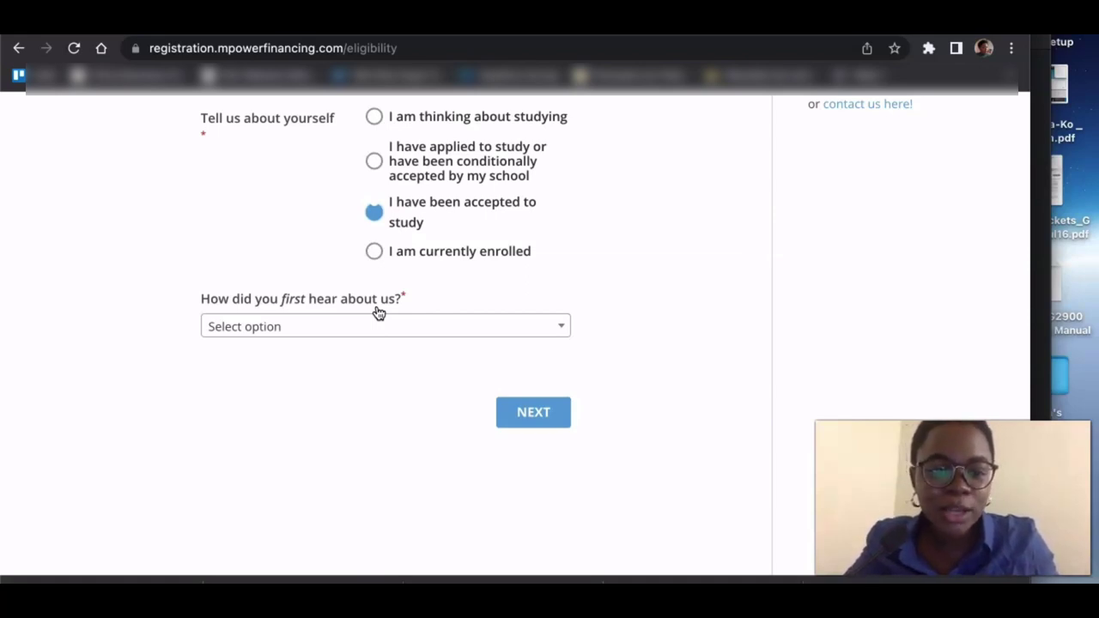
- Give Social media, then Facebook, as where you first heard of MPOWER
left_click(319, 326)
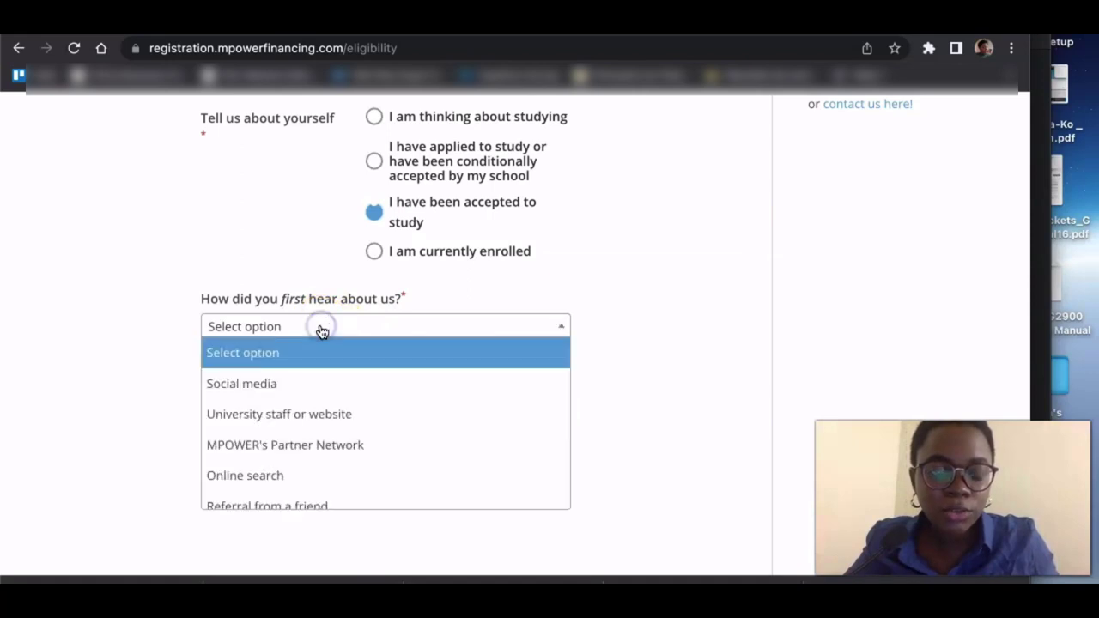
left_click(283, 388)
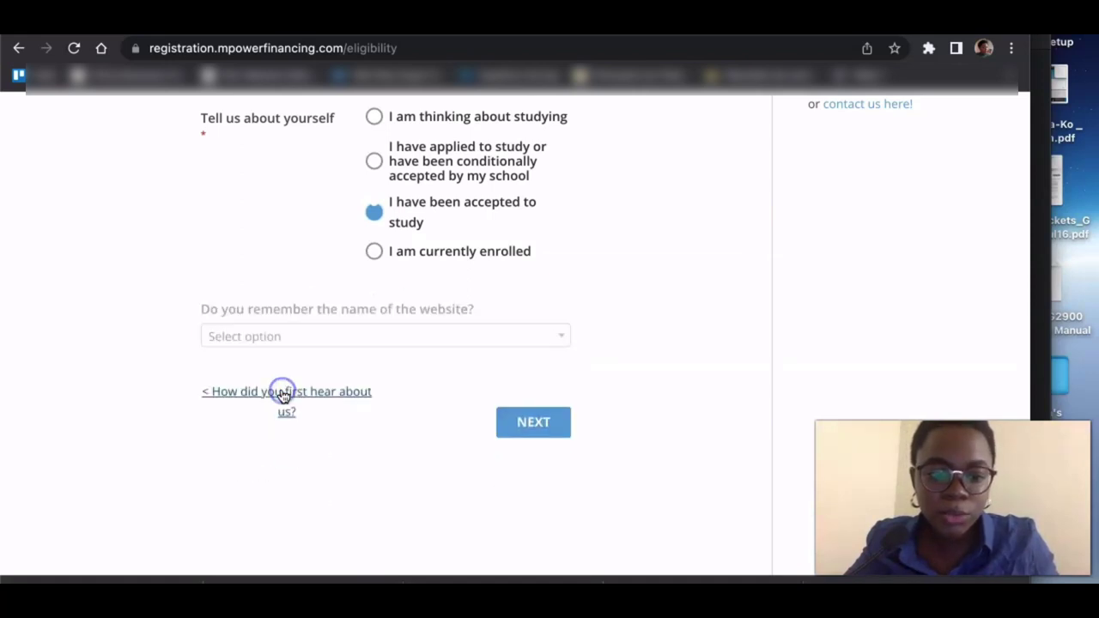
left_click(410, 323)
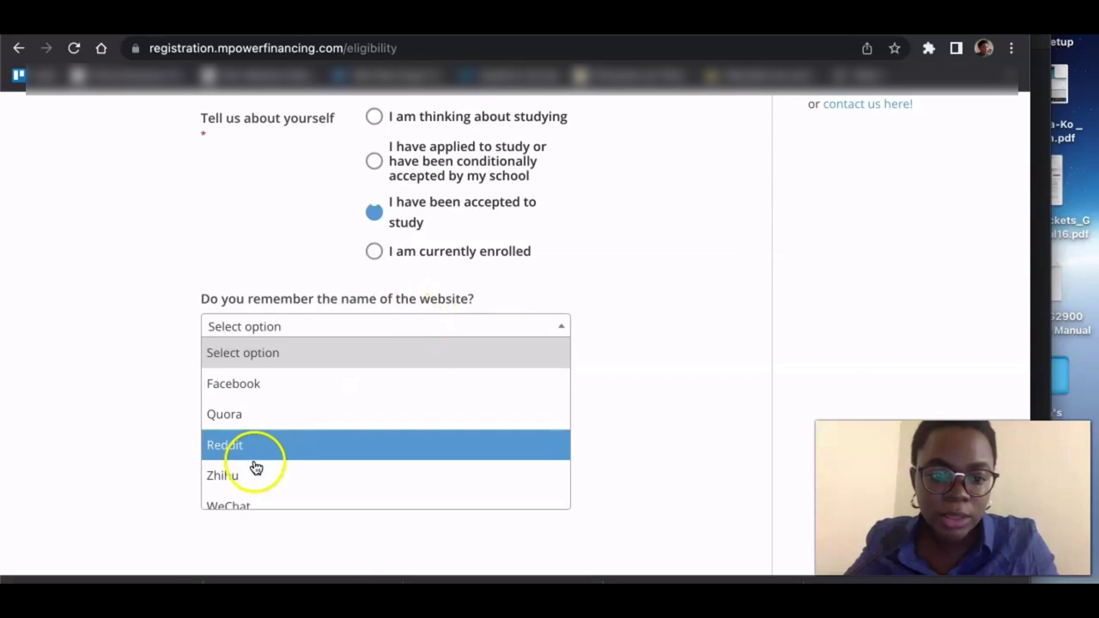
left_click(289, 388)
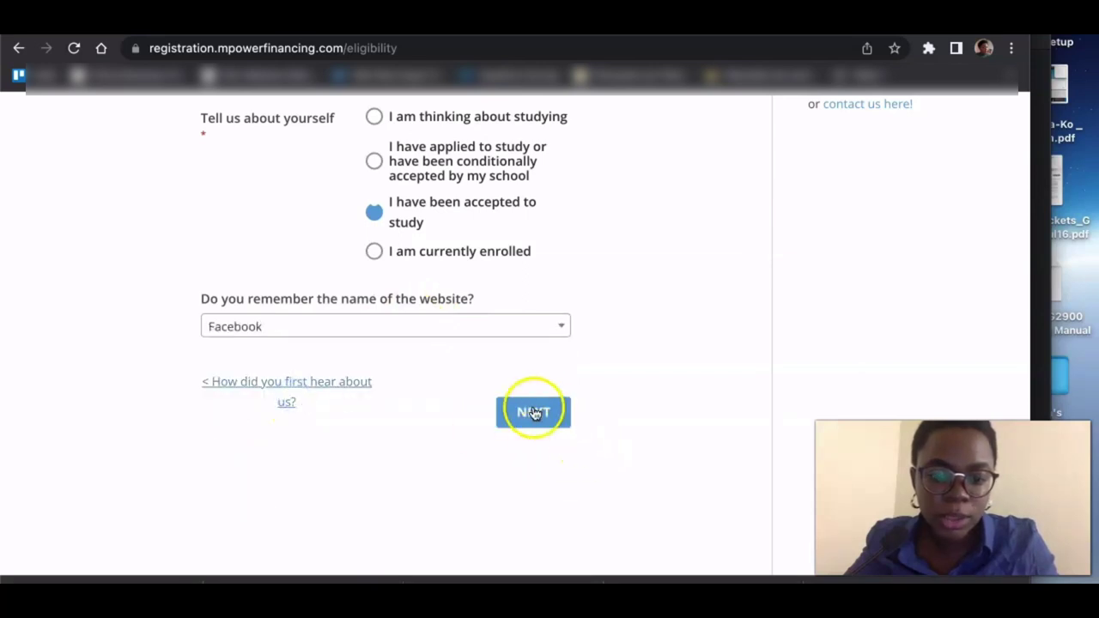
- Search 'toronto' and choose University of Toronto as the university
left_click(533, 413)
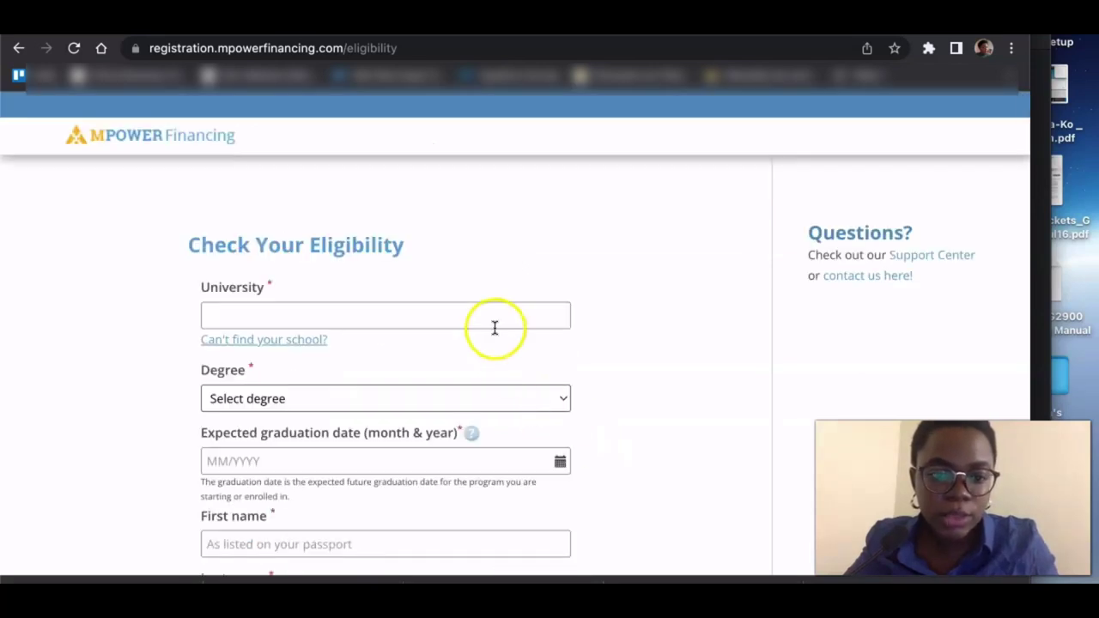
left_click(493, 321)
type("un")
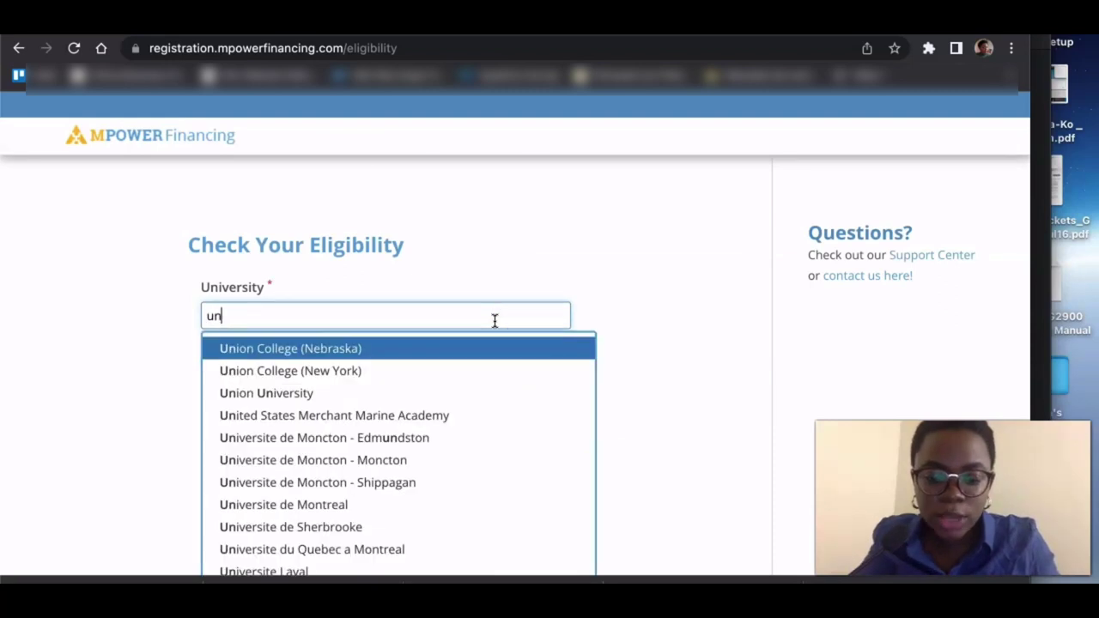
type("i")
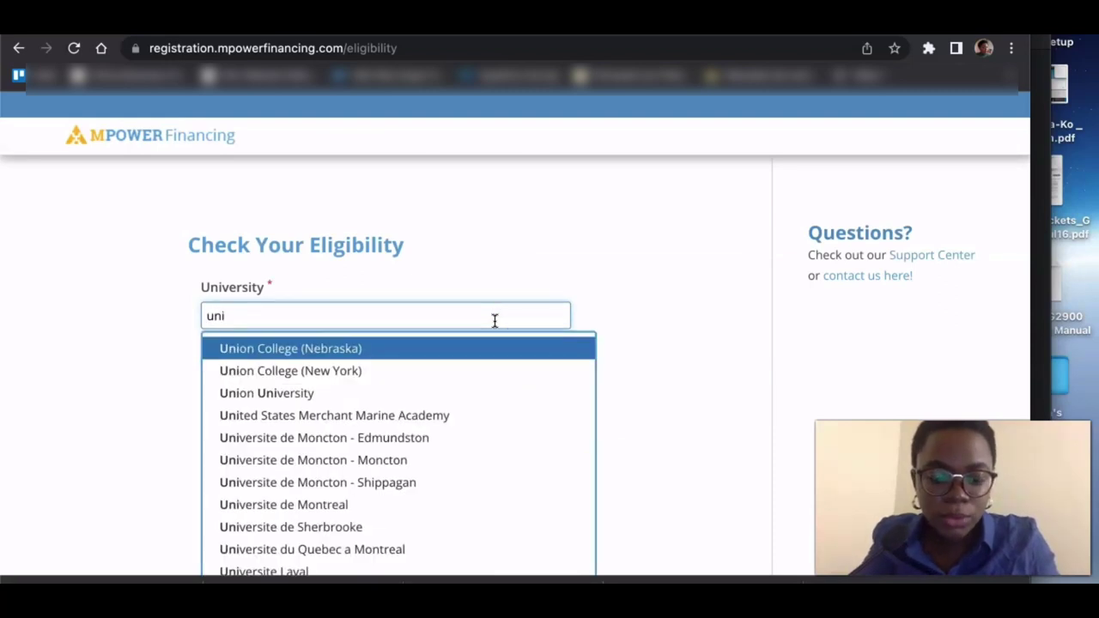
key("BackSpace")
key("BackSpace")
key("BackSpace")
type("to")
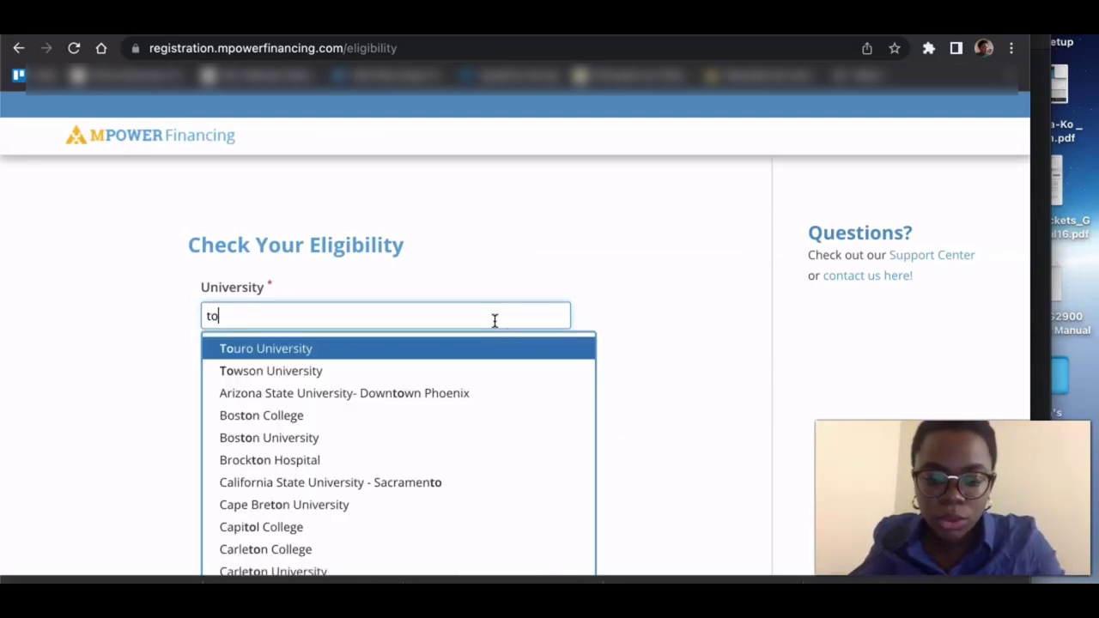
type("ronto")
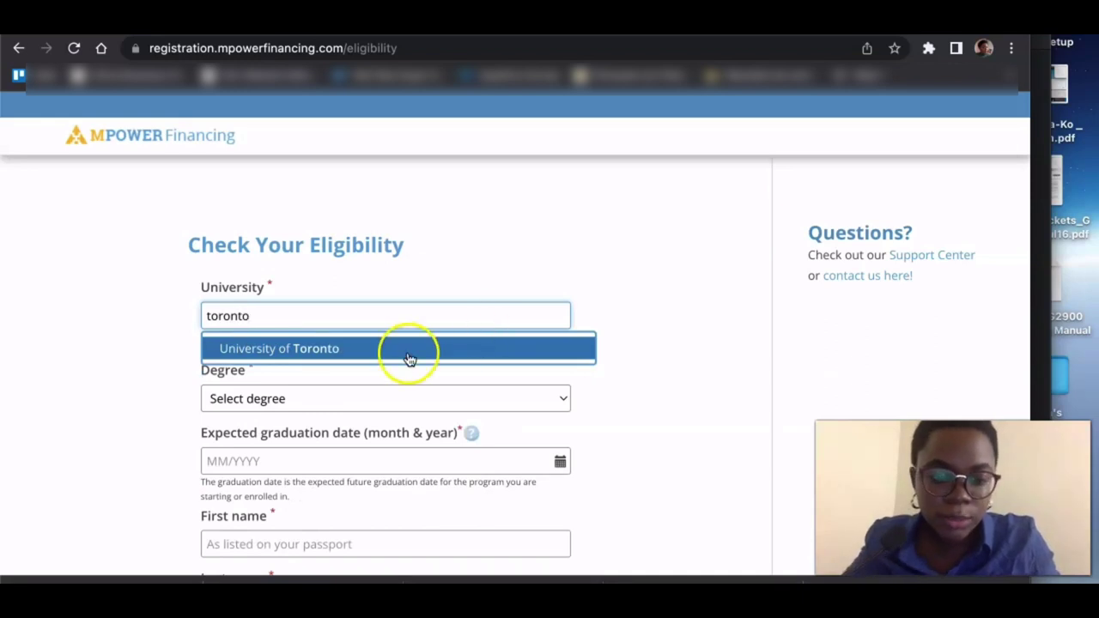
left_click(391, 348)
scroll(392, 355, "down", 2)
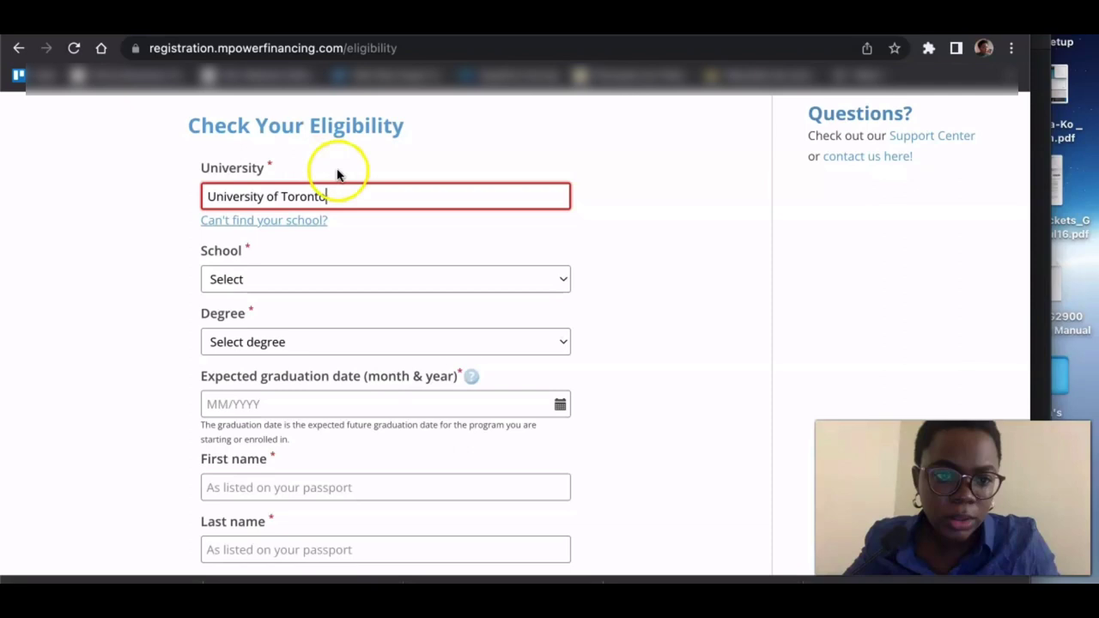
left_click(135, 286)
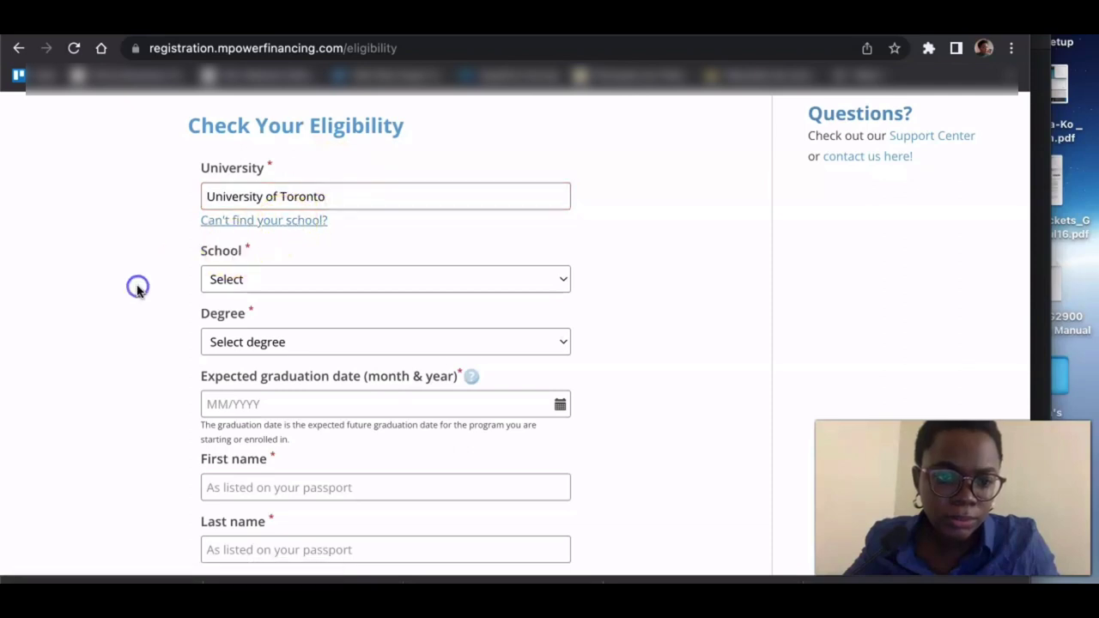
- Choose Rotman School of Management as the school and Master's as the degree
left_click(311, 280)
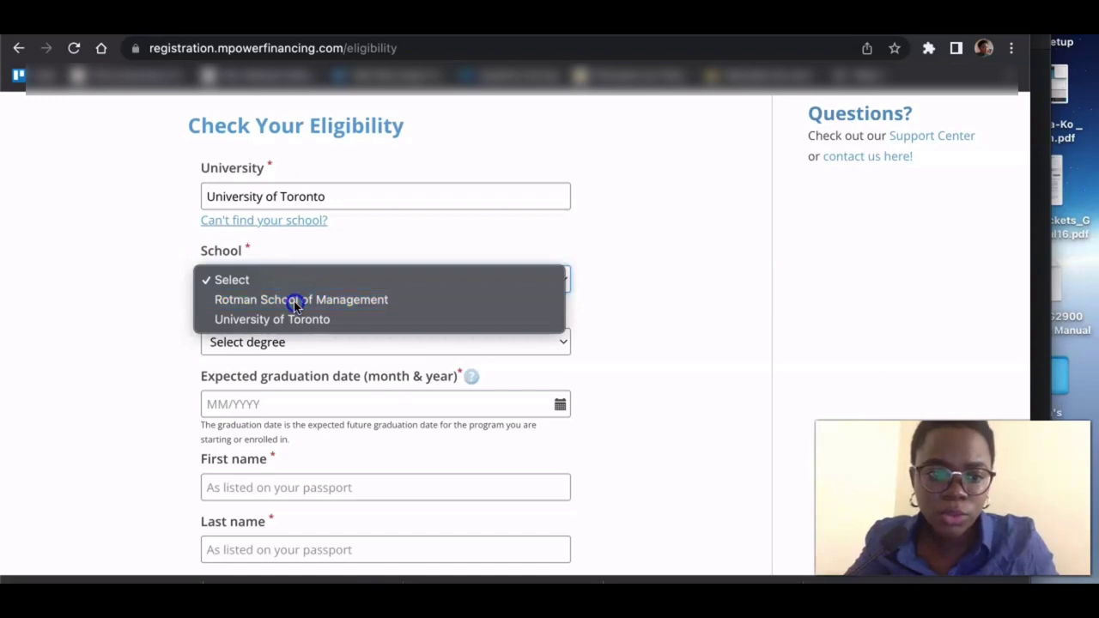
left_click(294, 300)
scroll(294, 306, "down", 1)
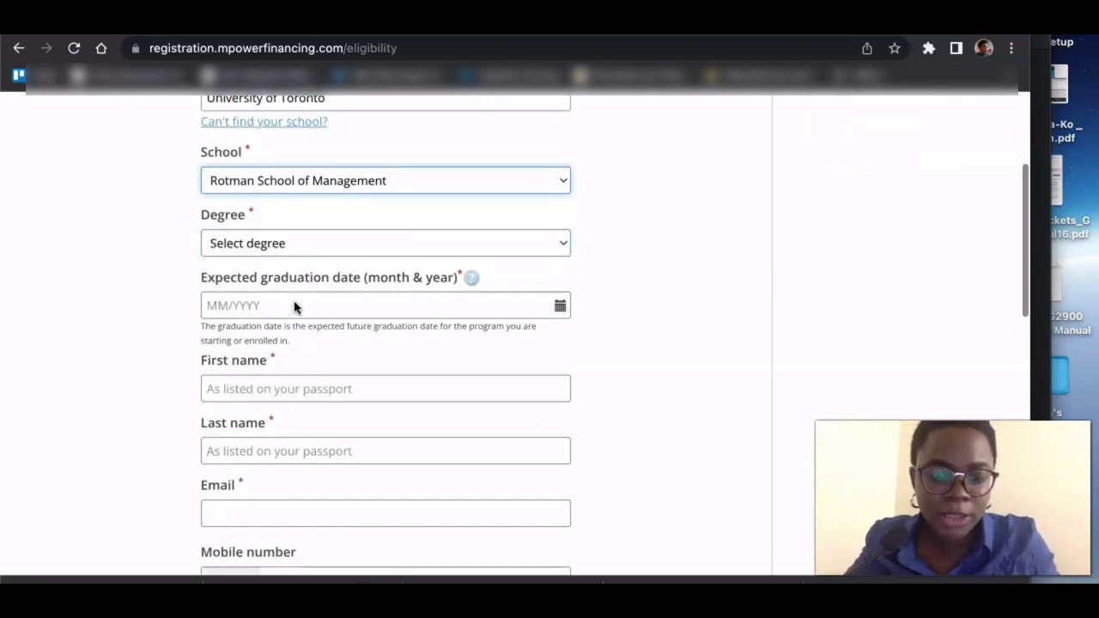
left_click(298, 243)
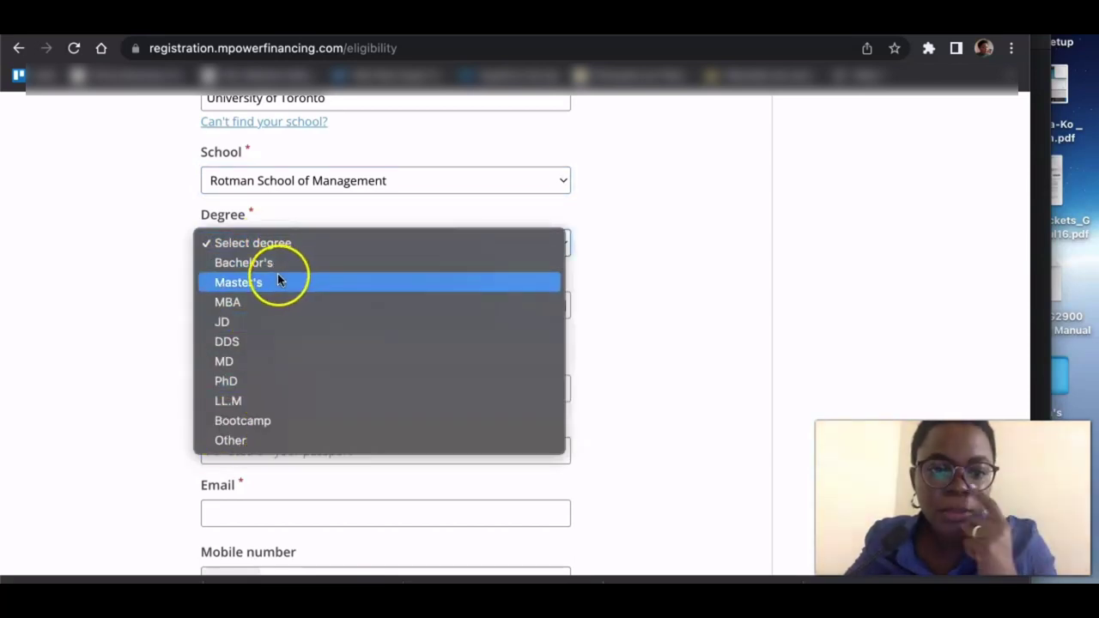
left_click(274, 285)
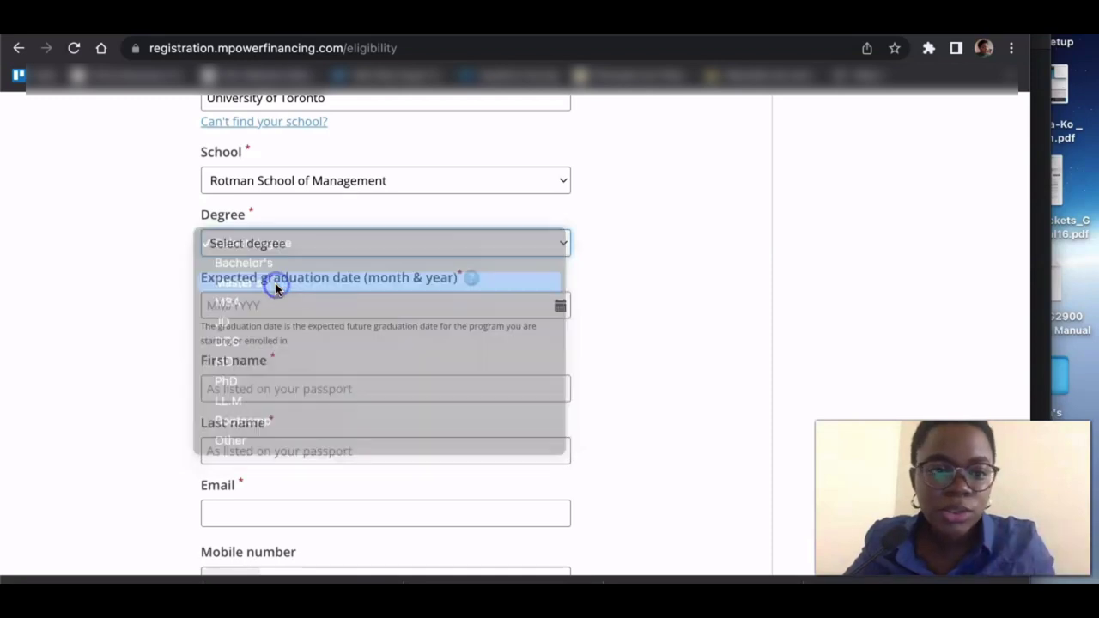
- Set the expected graduation date to May 2024
scroll(274, 287, "down", 2)
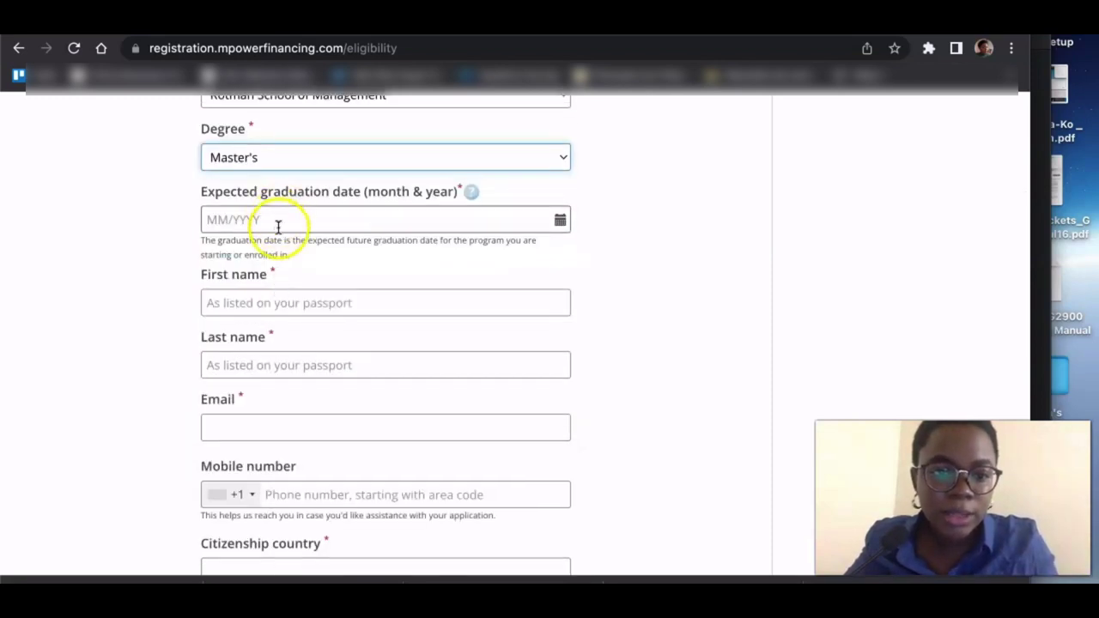
left_click(277, 225)
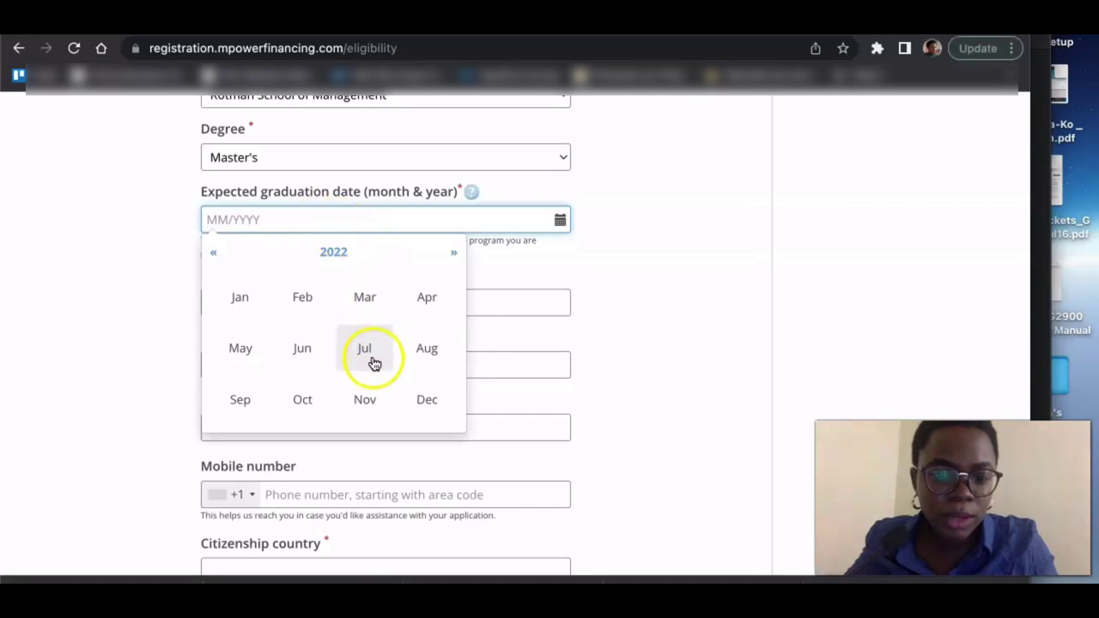
left_click(245, 359)
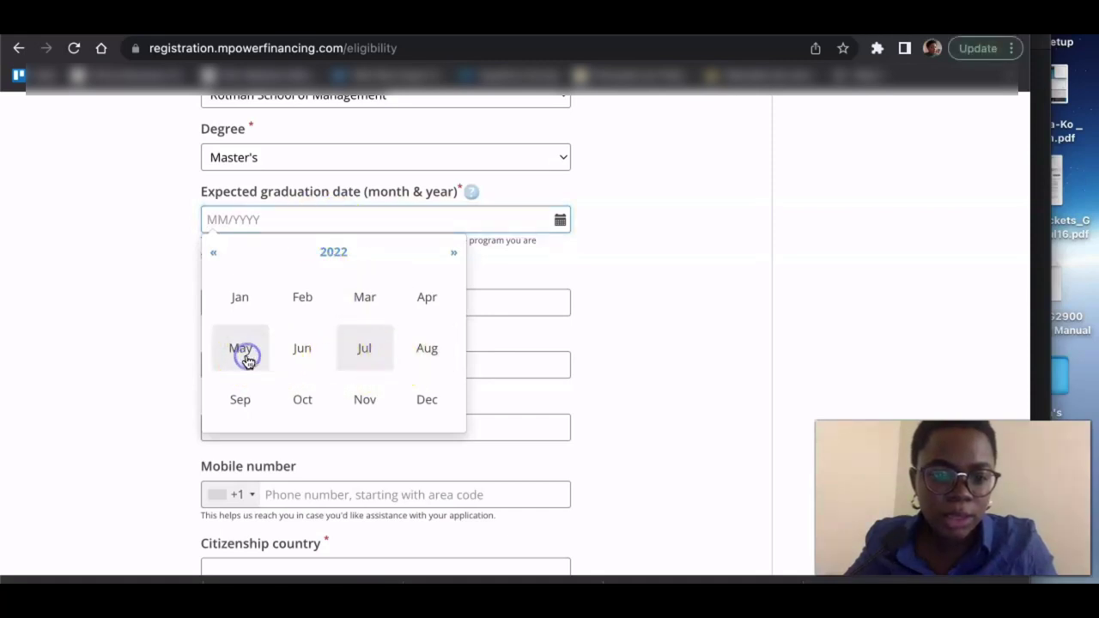
left_click(539, 225)
key("BackSpace")
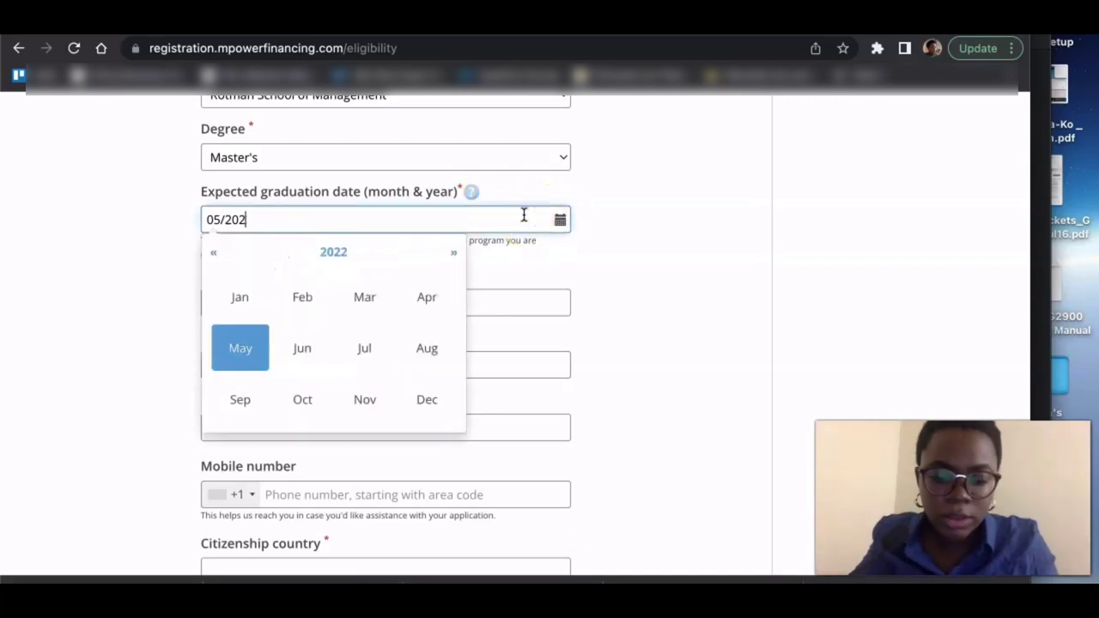
type("4")
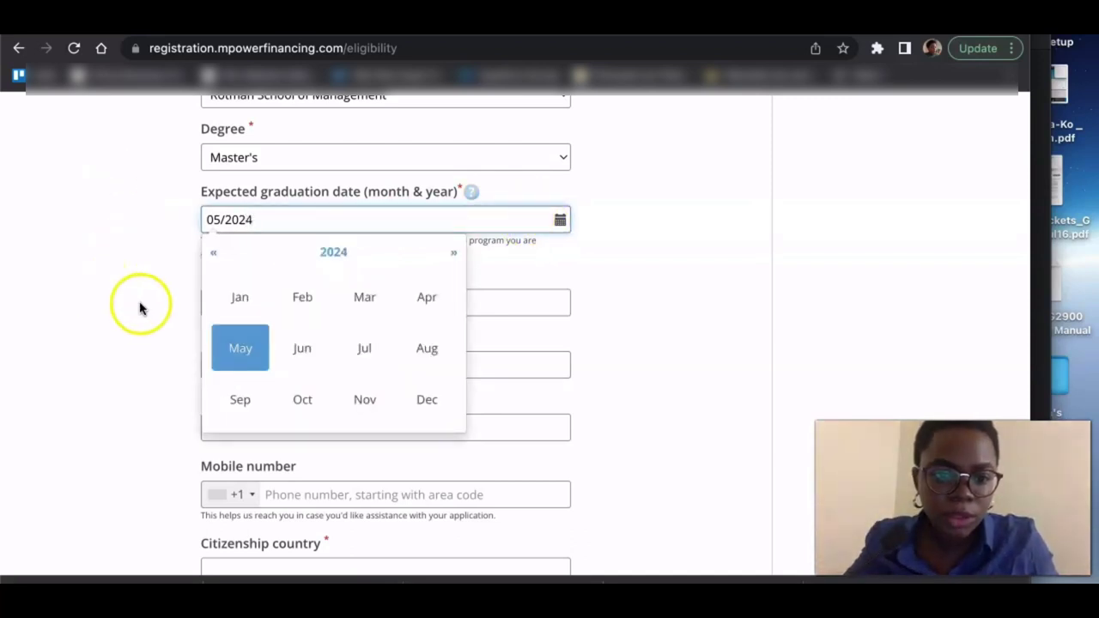
left_click(246, 348)
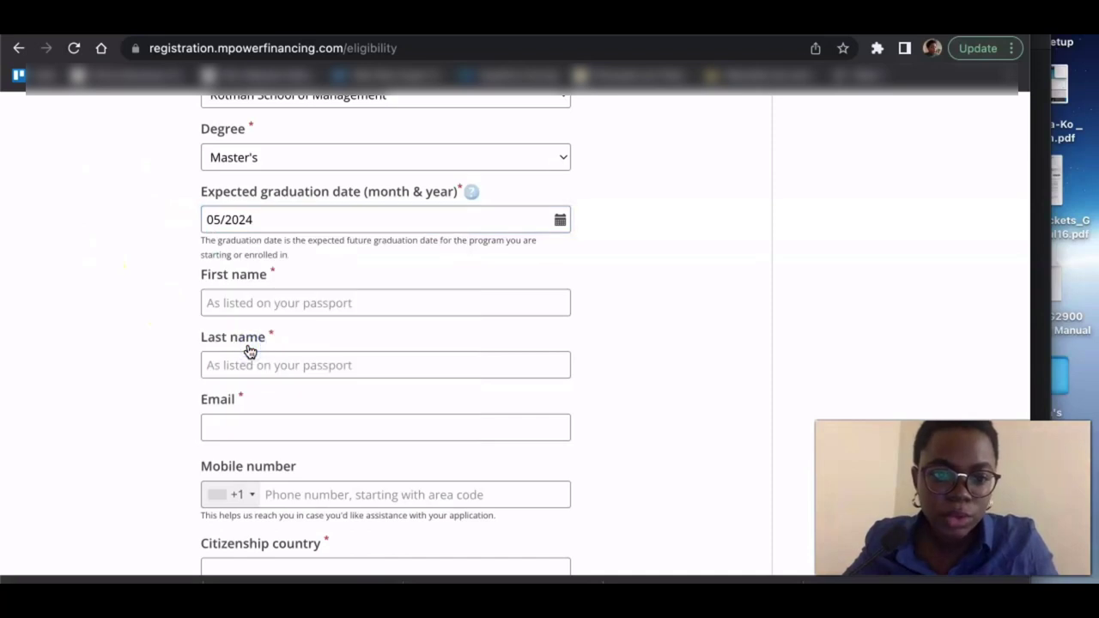
- Enter the applicant's first and last name as shown on the passport
scroll(249, 351, "down", 1)
left_click(266, 217)
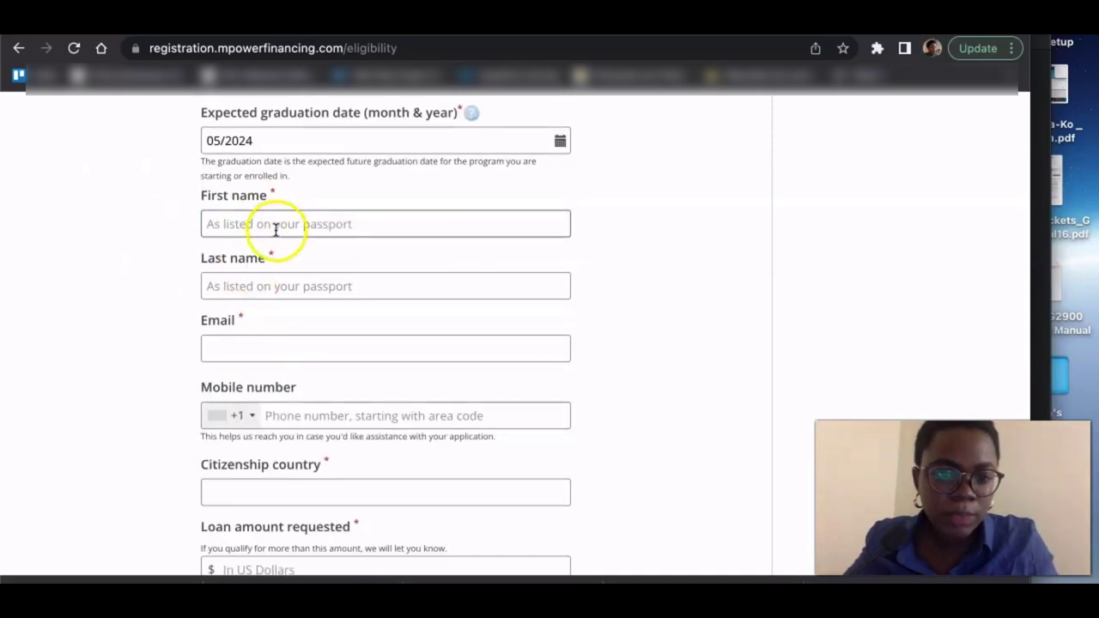
left_click(275, 229)
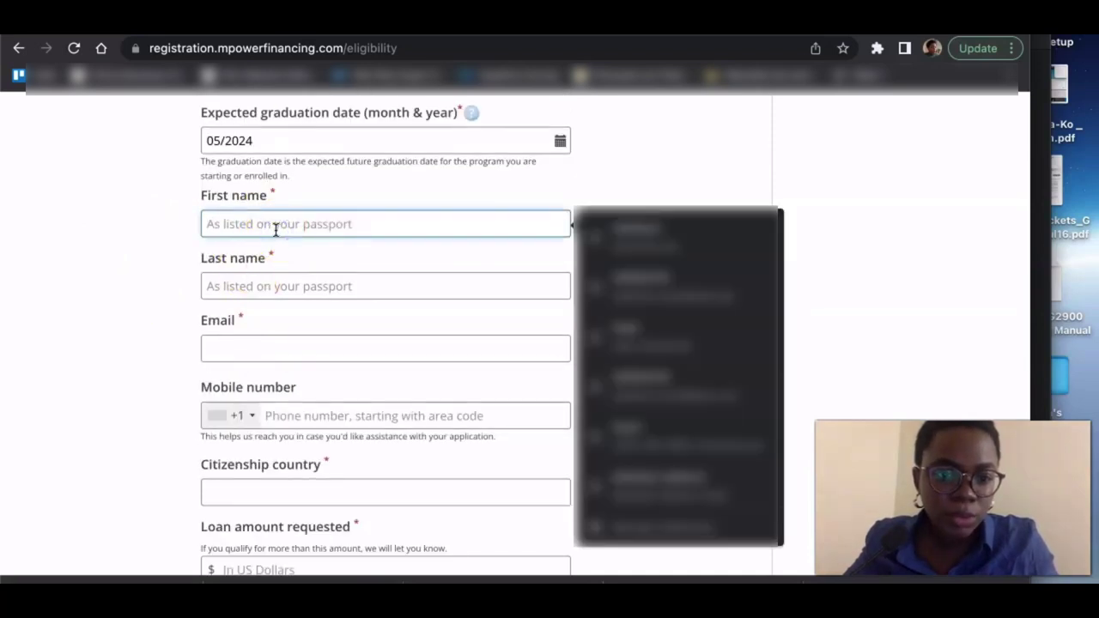
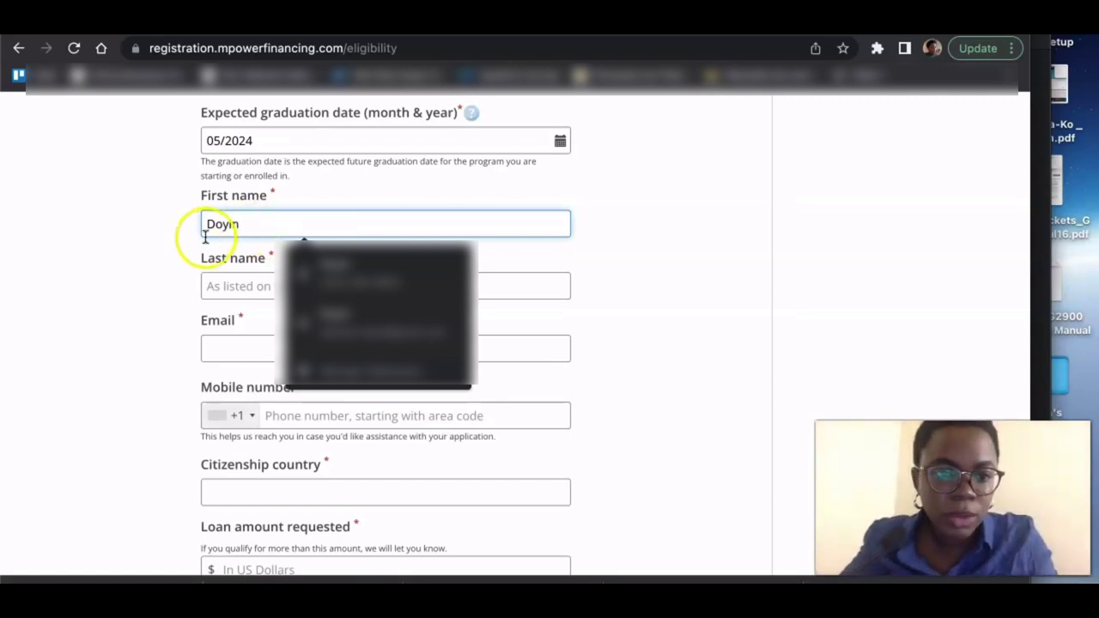
left_click(221, 290)
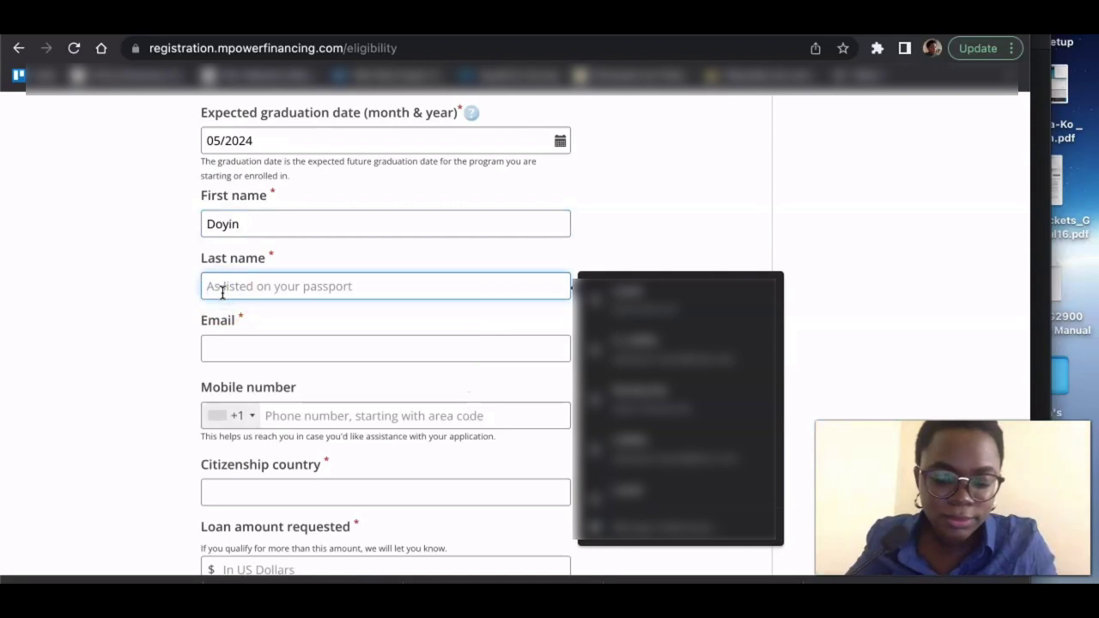
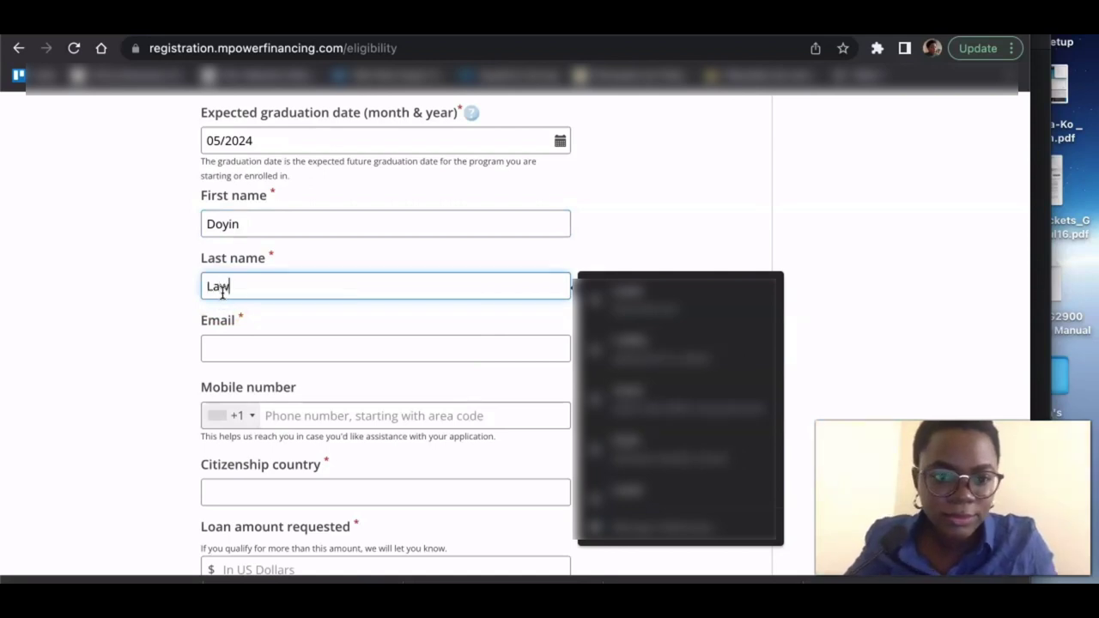
scroll(147, 380, "down", 1)
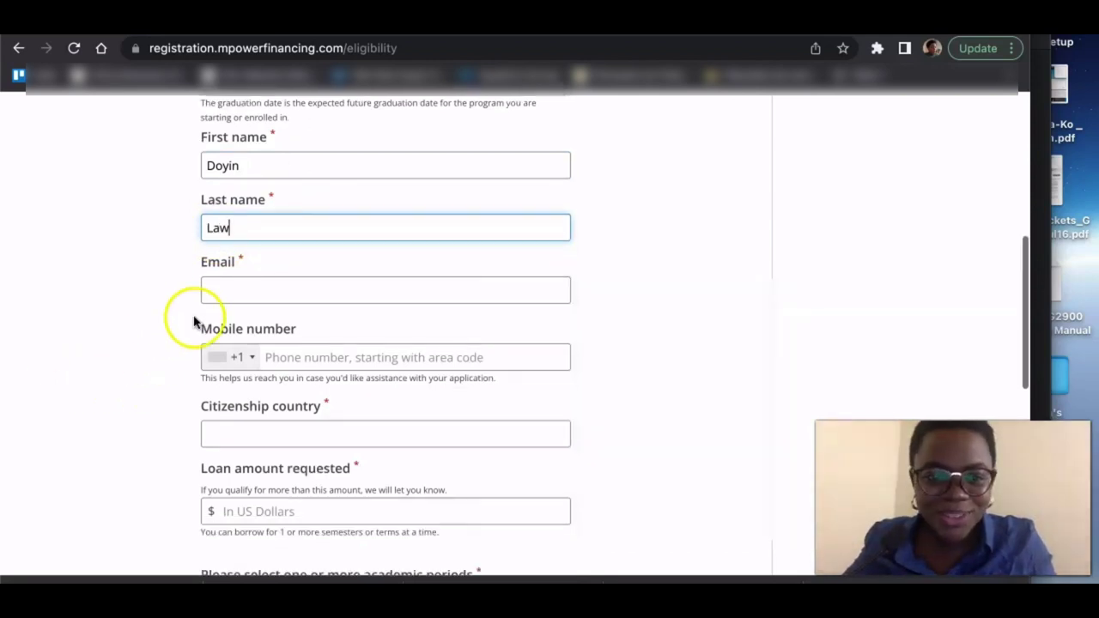
- Enter the email, Nigeria citizenship, $40000 for Fall 2022, give consent, and submit the check
left_click(254, 290)
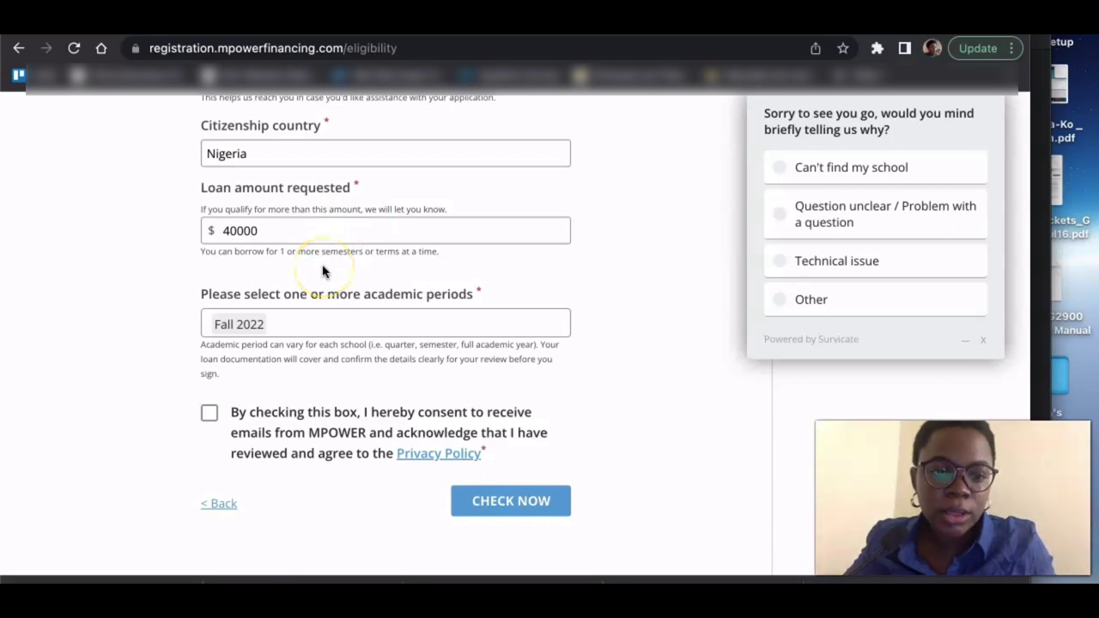
left_click(209, 415)
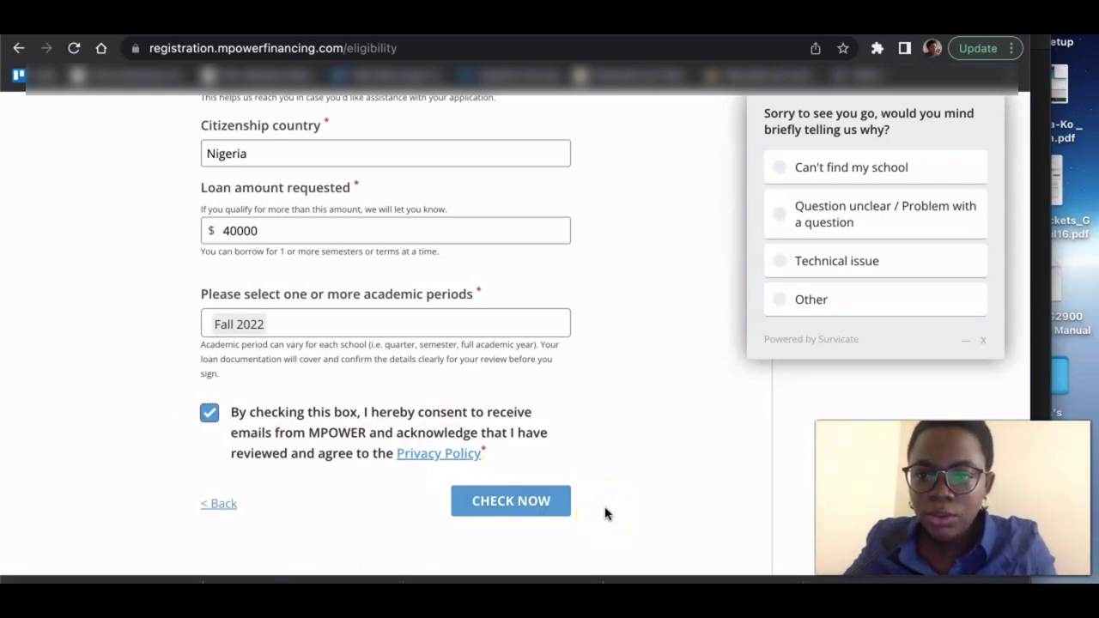
left_click(520, 506)
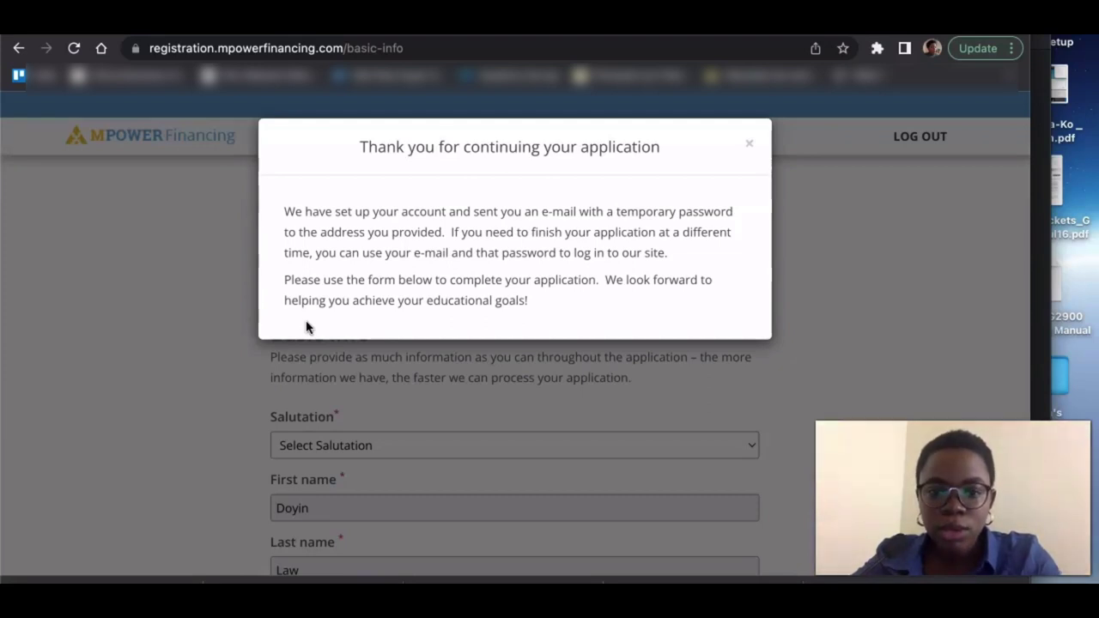
- Wait for the account-setup thank-you notice and try to dismiss it
left_click(209, 376)
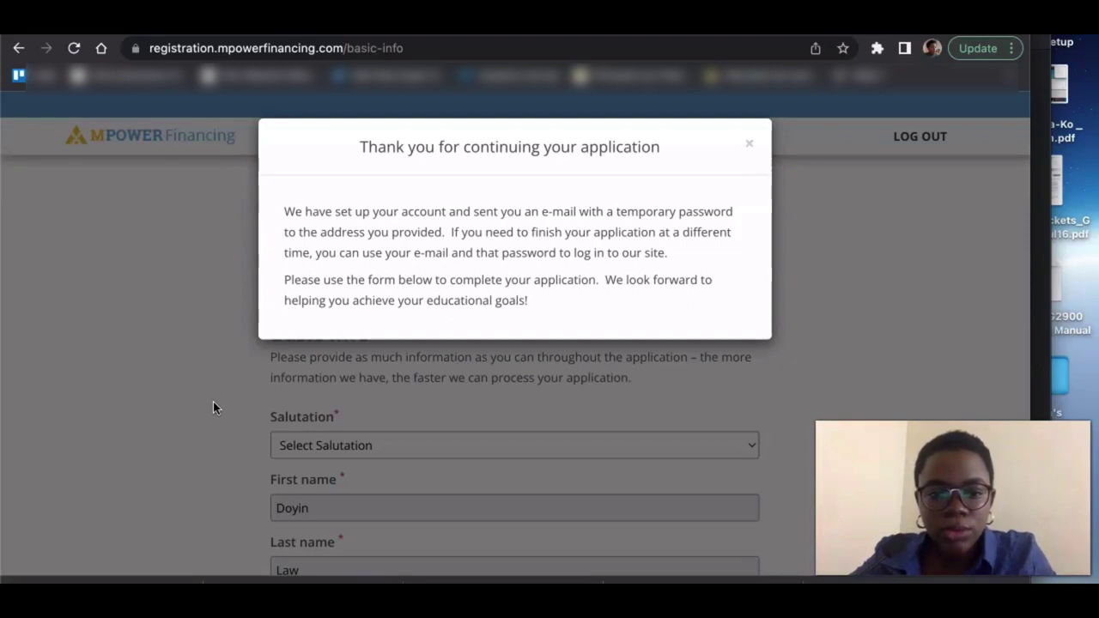
- Close the thank-you notice and choose Ms. as the salutation
left_click(747, 141)
scroll(509, 354, "down", 3)
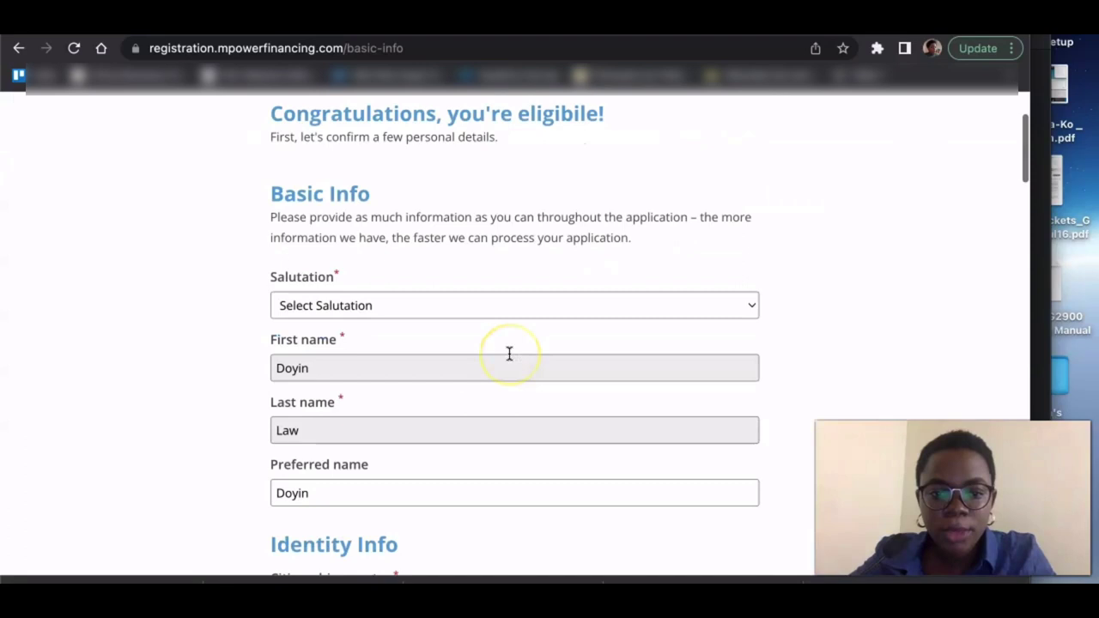
scroll(509, 354, "up", 2)
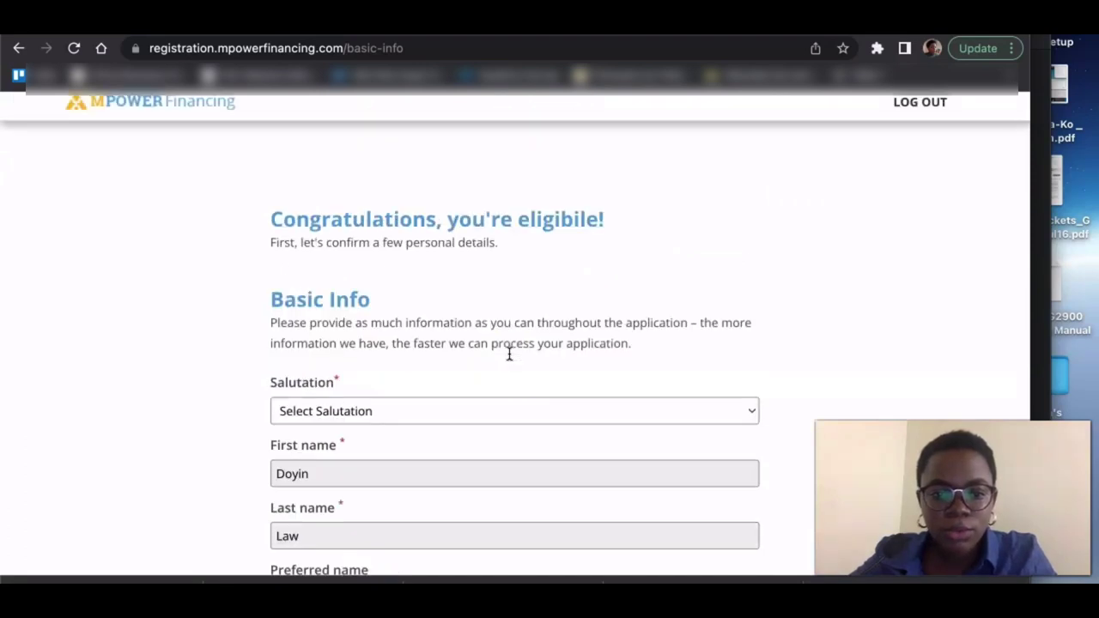
scroll(509, 353, "down", 3)
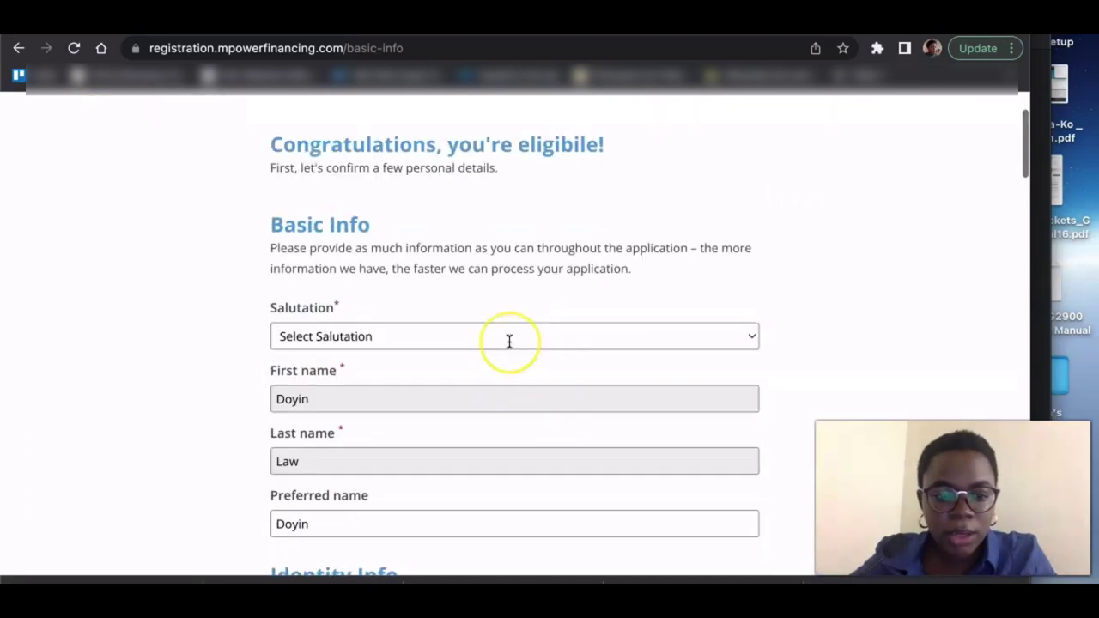
scroll(509, 342, "down", 2)
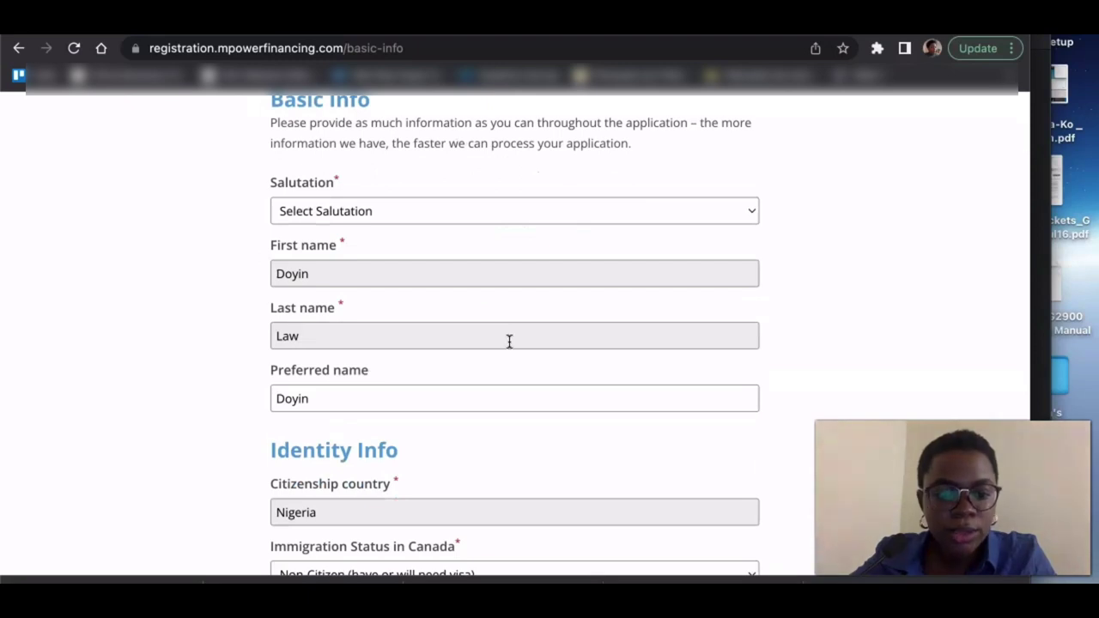
scroll(509, 342, "up", 1)
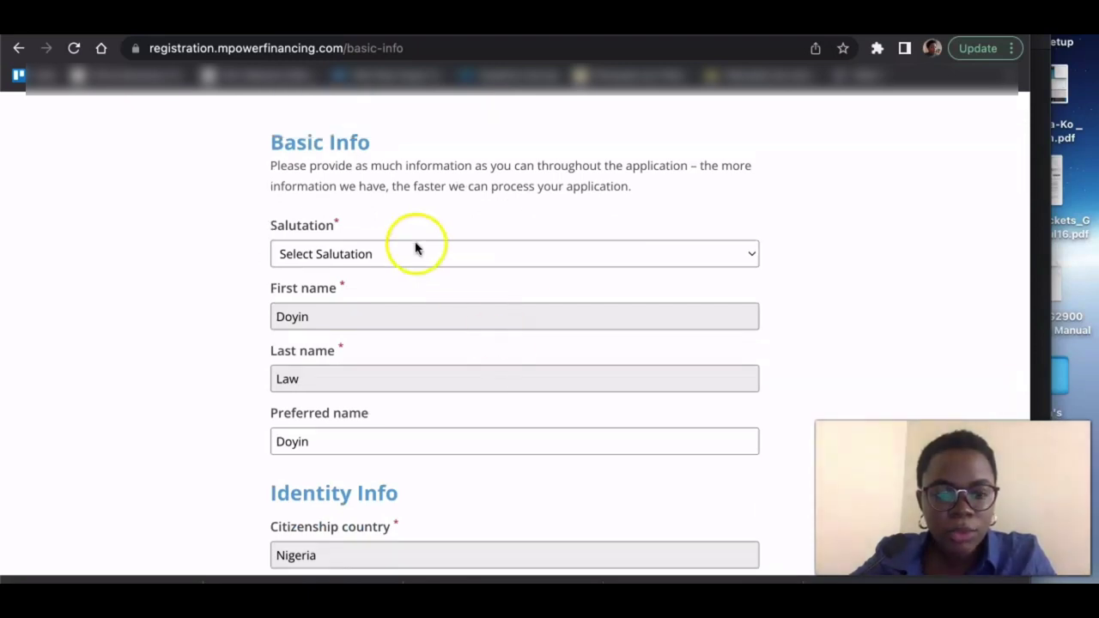
left_click(382, 260)
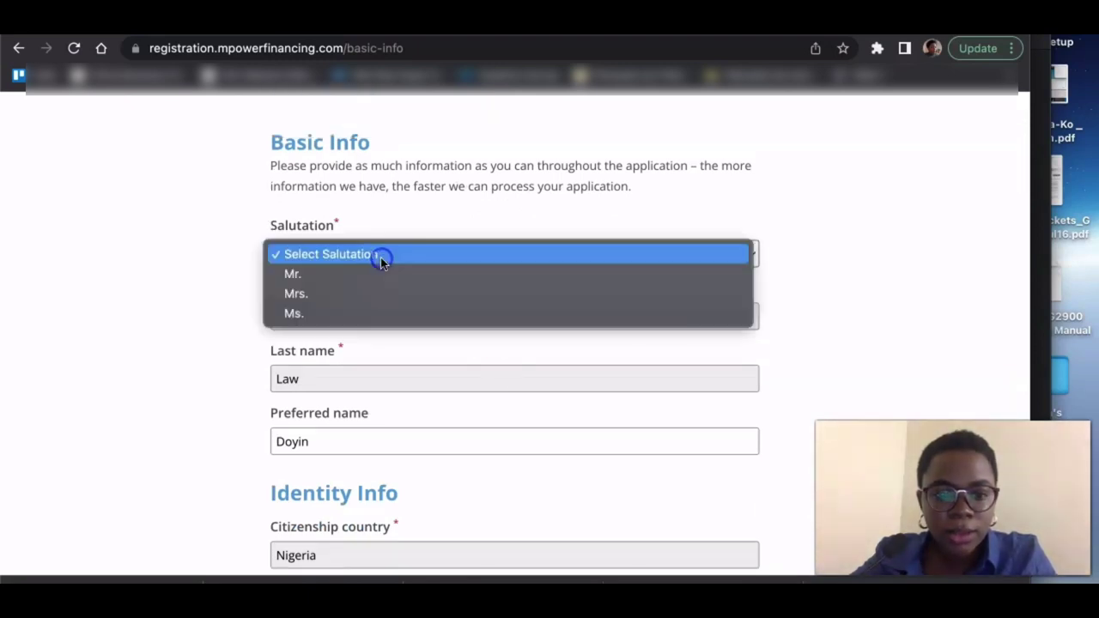
left_click(301, 314)
- Keep Non-Citizen (have or will need visa) as the immigration status
scroll(300, 324, "down", 2)
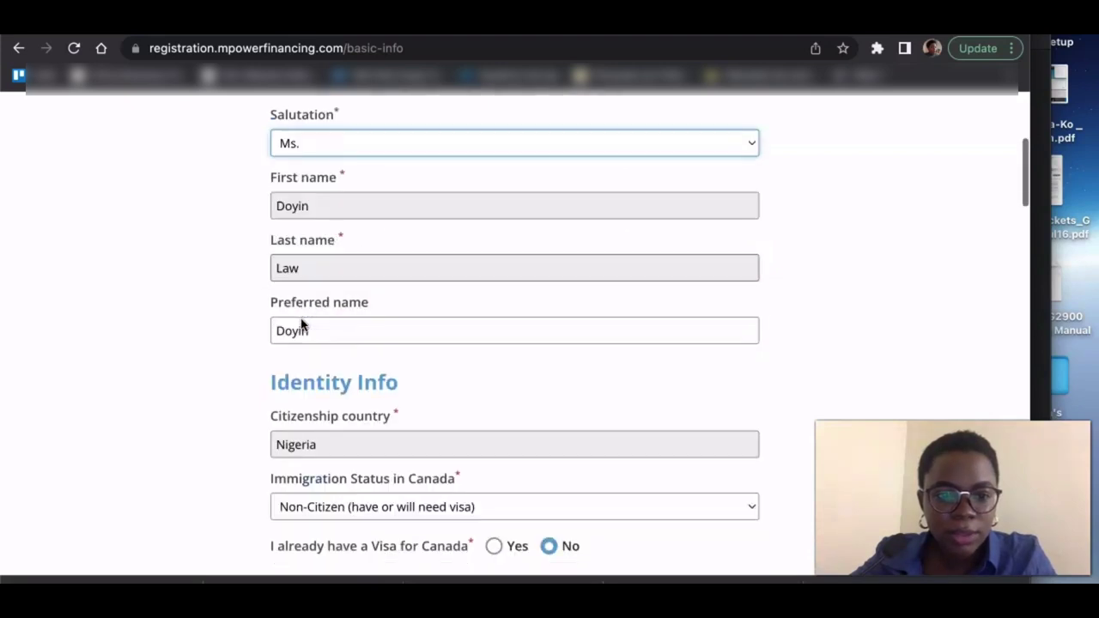
scroll(181, 421, "down", 2)
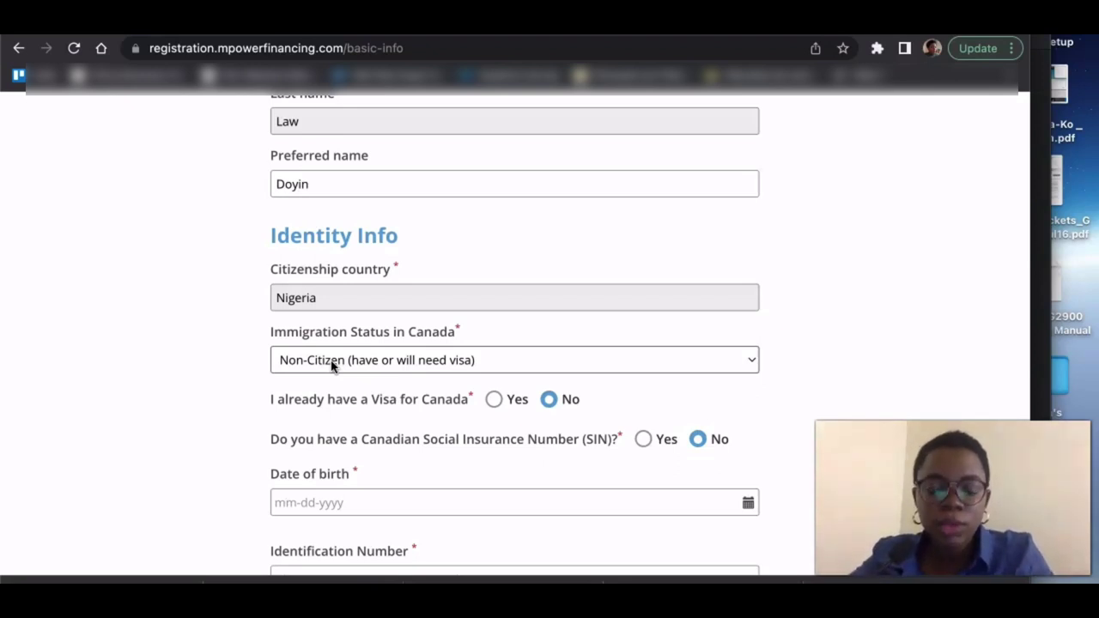
left_click(319, 362)
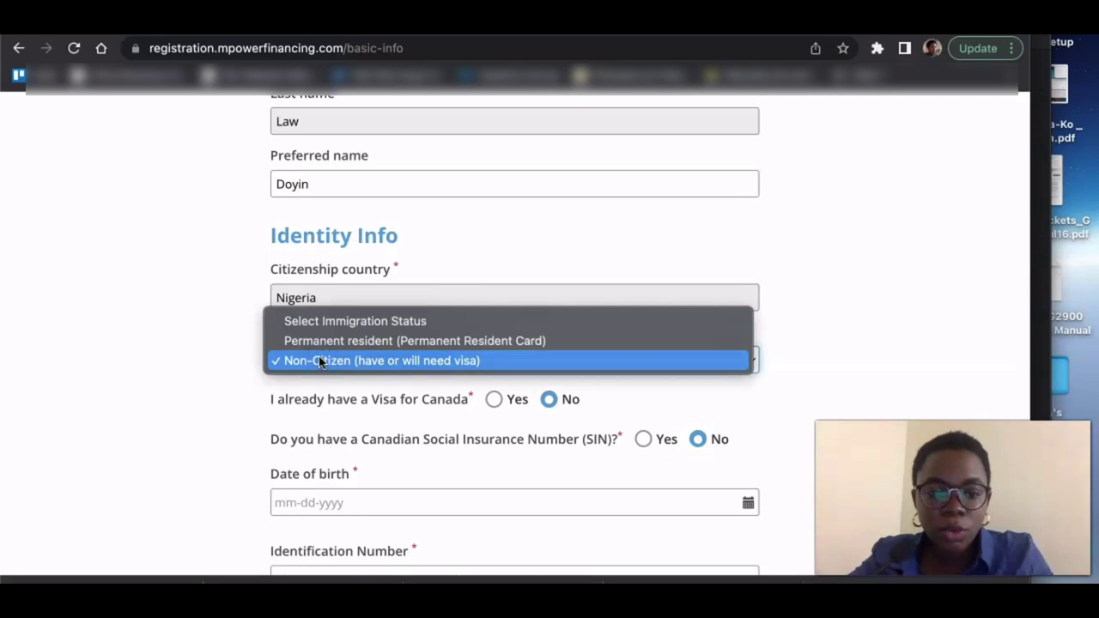
left_click(318, 348)
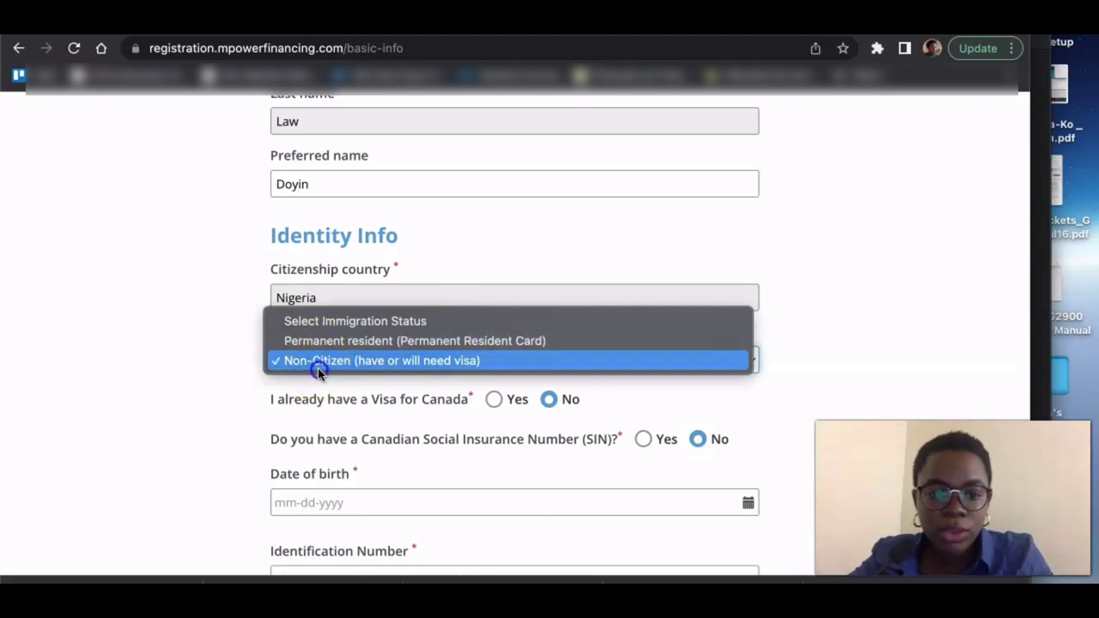
left_click(319, 365)
scroll(173, 431, "down", 1)
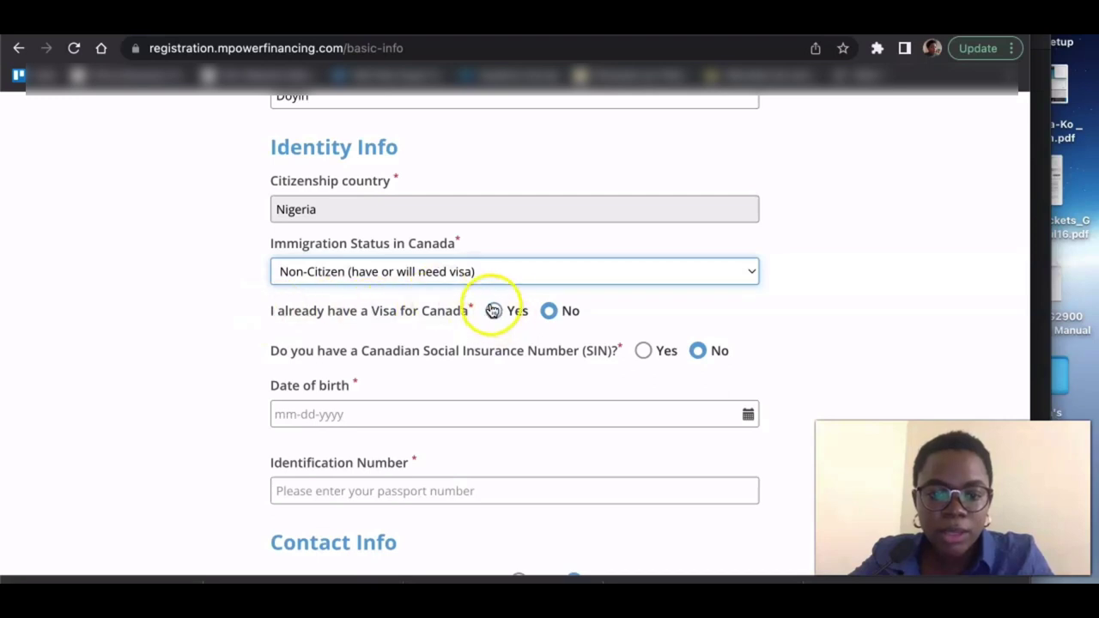
scroll(200, 395, "down", 1)
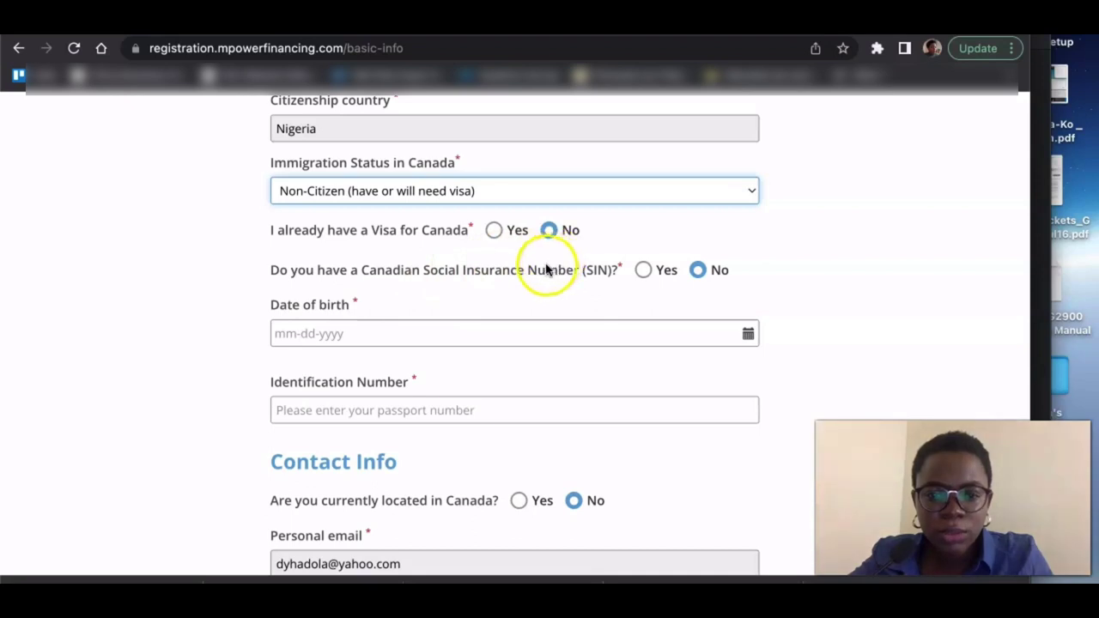
left_click(334, 336)
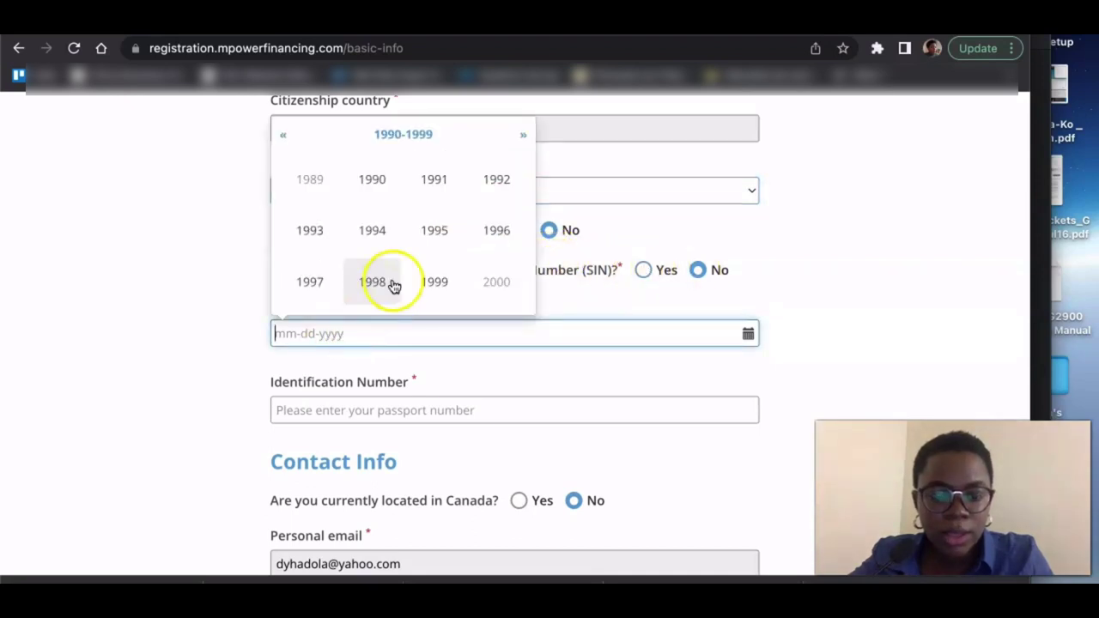
left_click(309, 286)
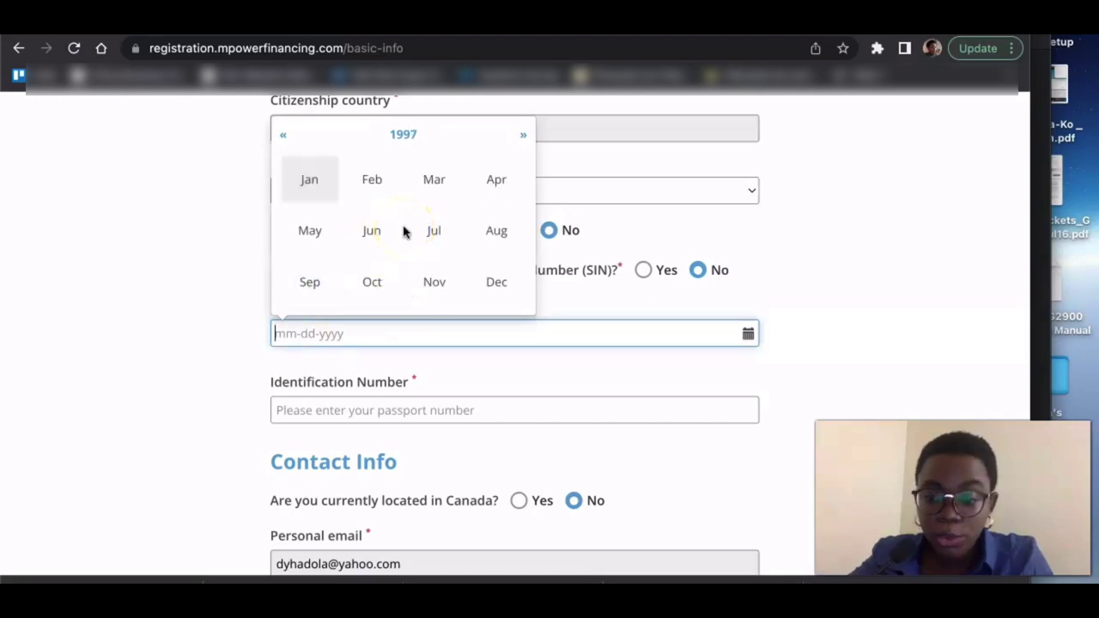
left_click(435, 183)
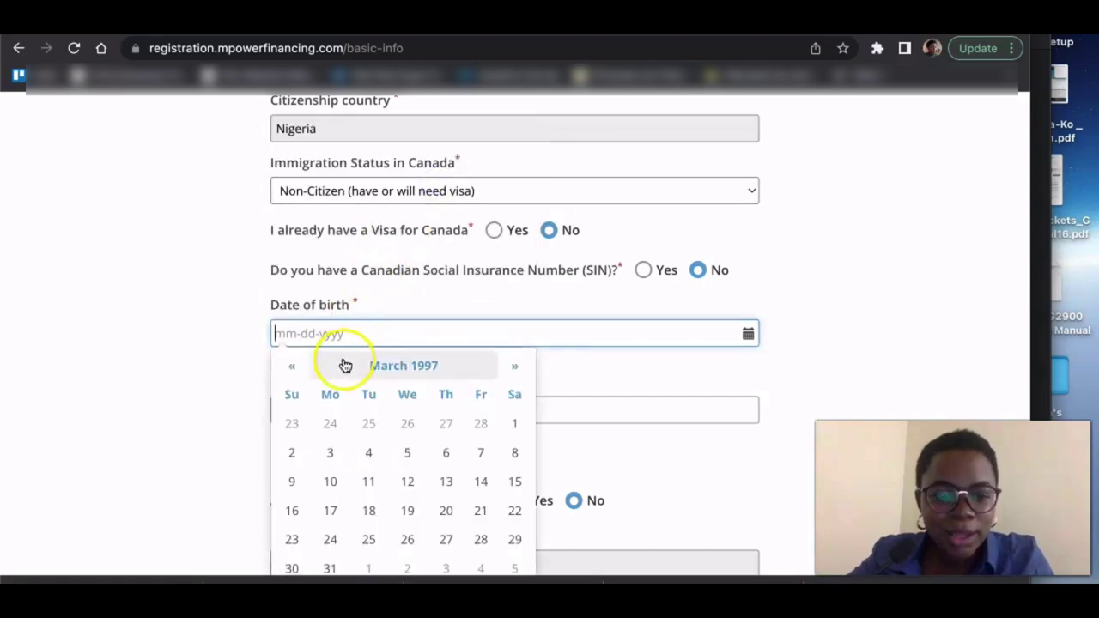
left_click(411, 457)
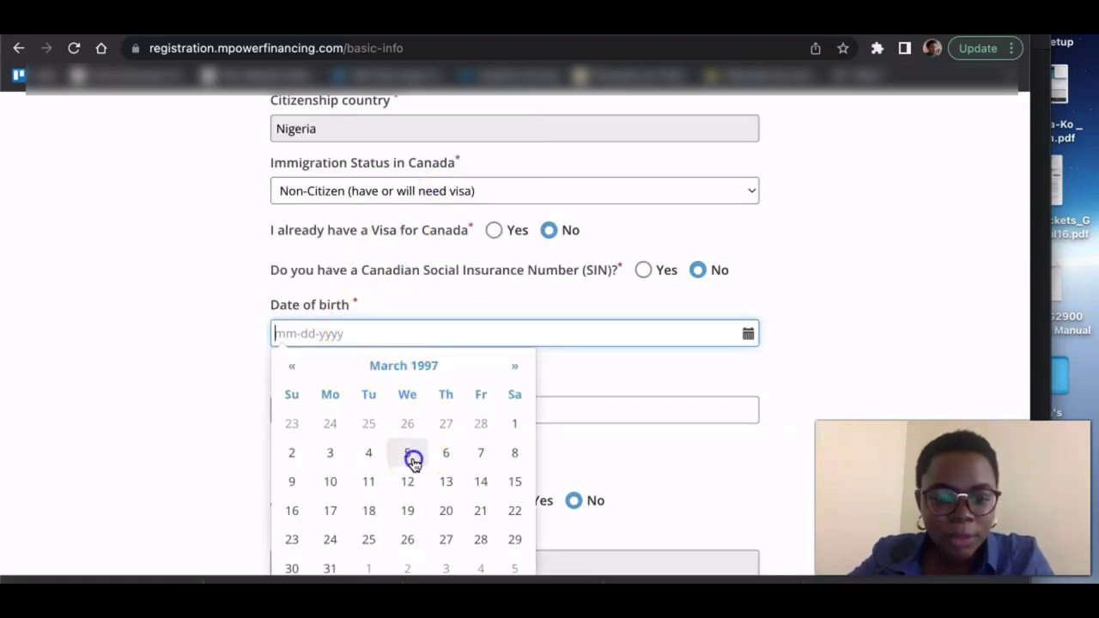
- Enter the passport number as the identification number
scroll(184, 387, "down", 3)
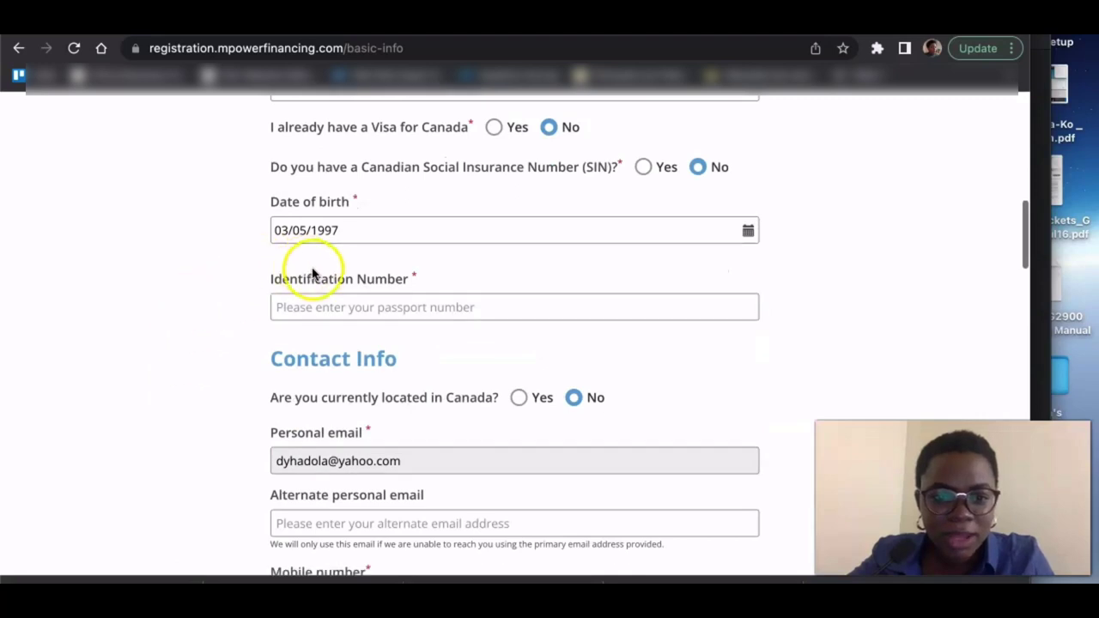
left_click(340, 307)
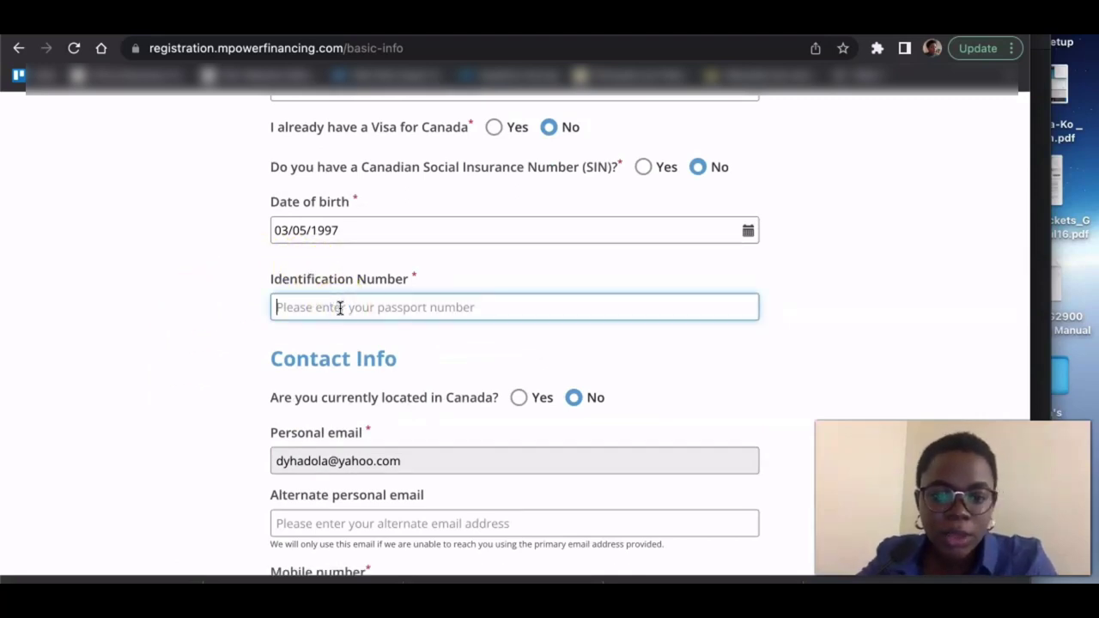
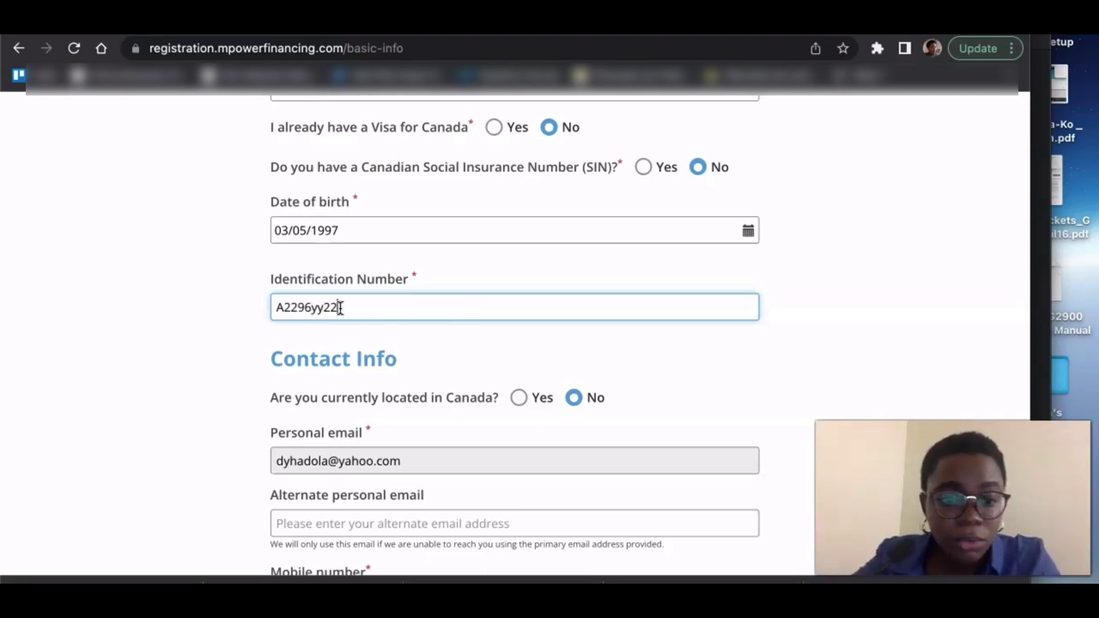
left_click(147, 309)
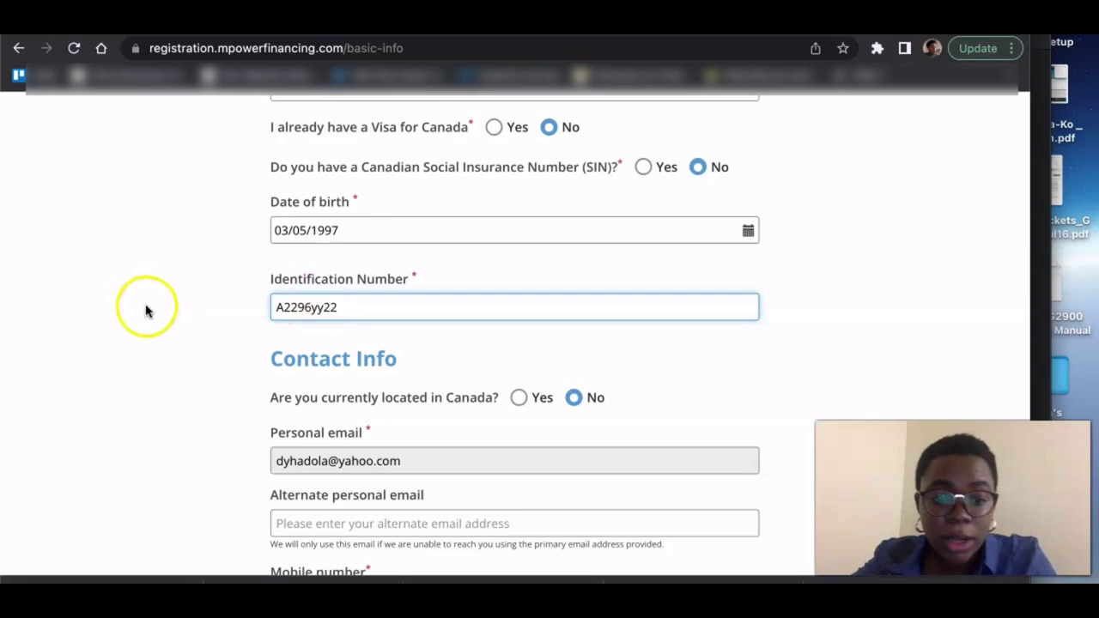
- Enter the street address in Address line 1, dismissing the autofill suggestions
scroll(146, 311, "down", 3)
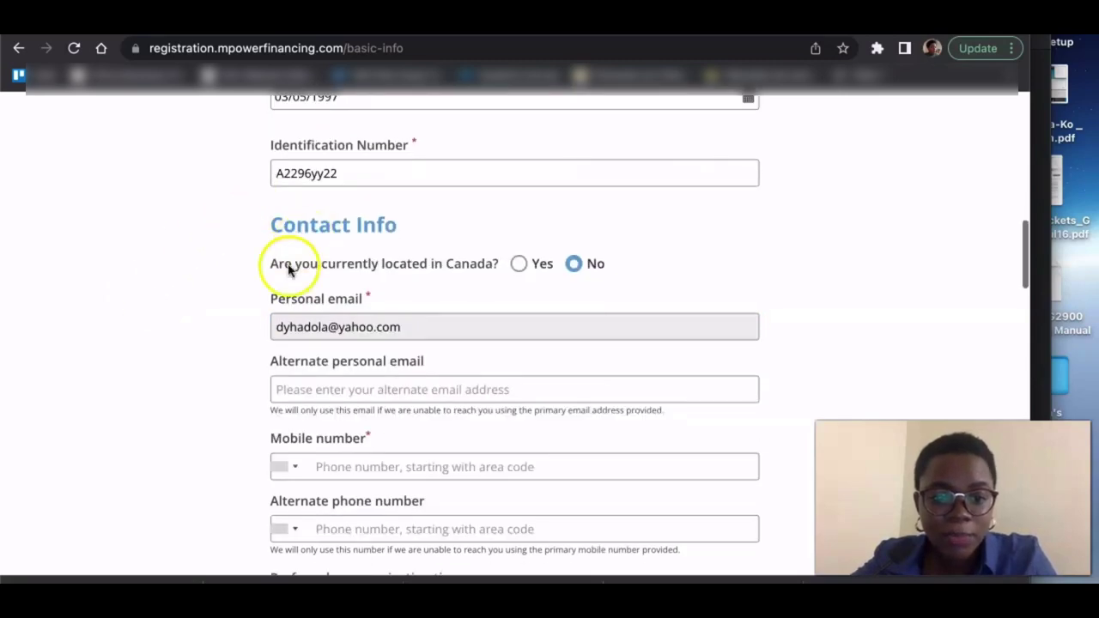
scroll(240, 275, "up", 4)
scroll(241, 275, "up", 3)
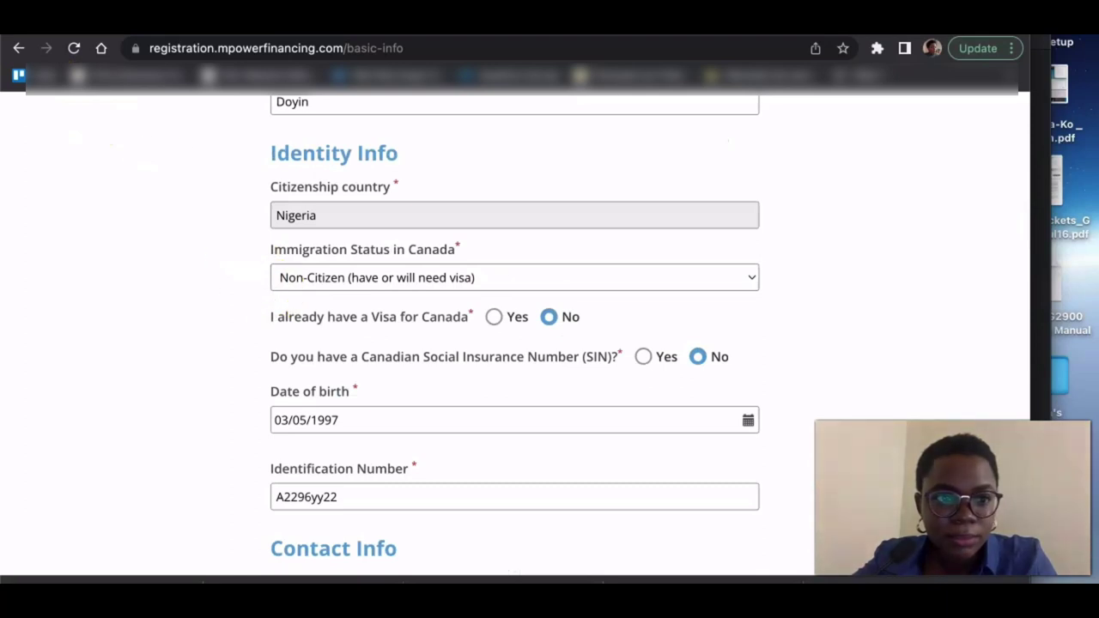
scroll(177, 157, "down", 10)
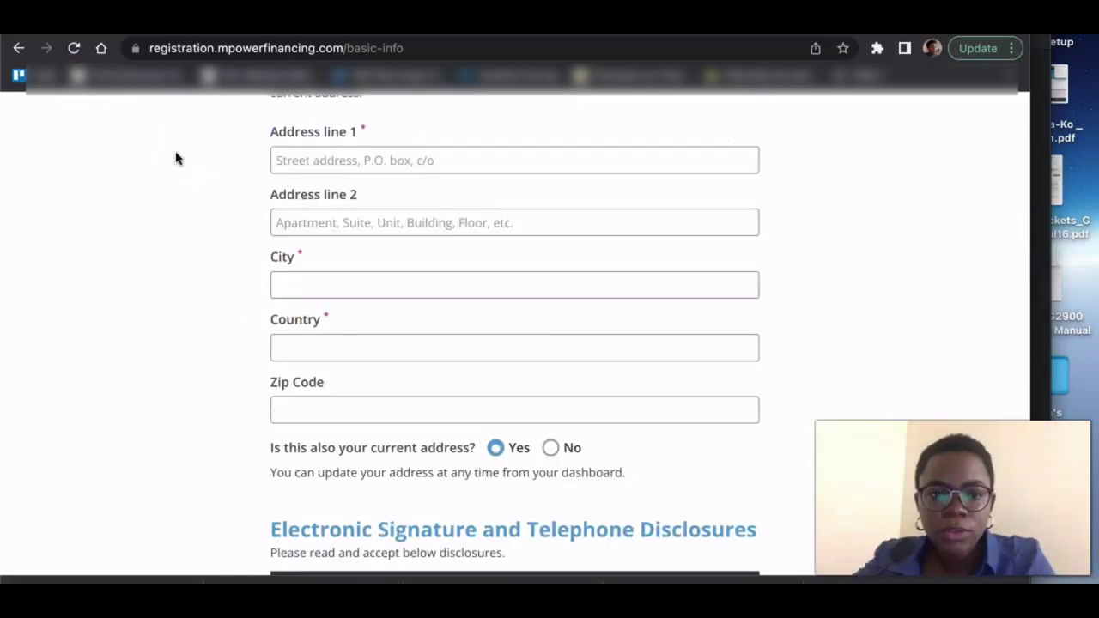
left_click(368, 159)
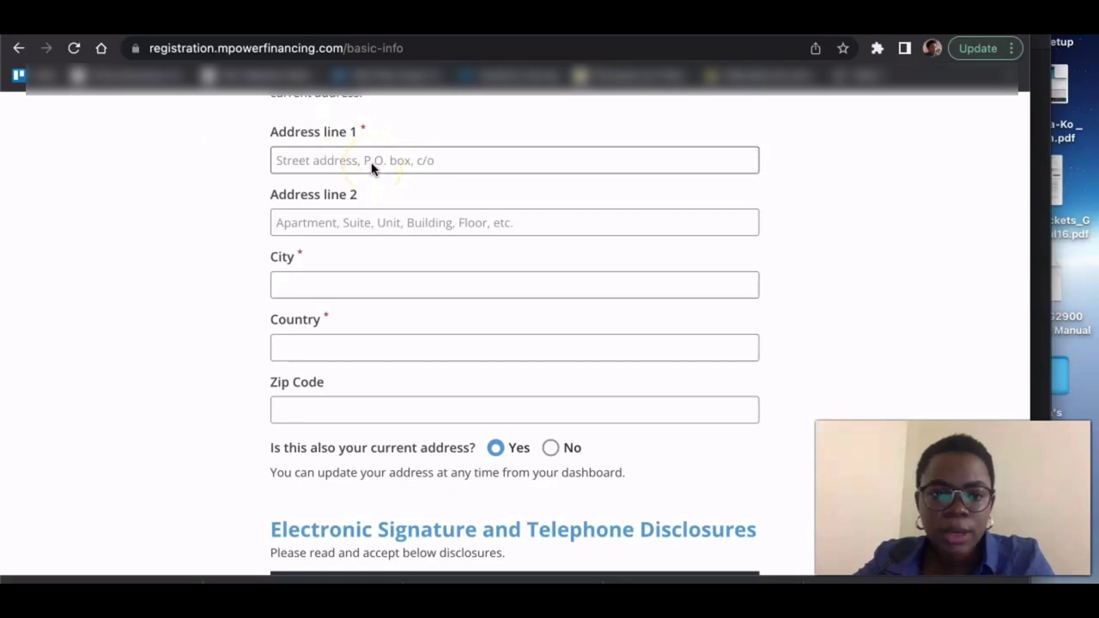
left_click(370, 167)
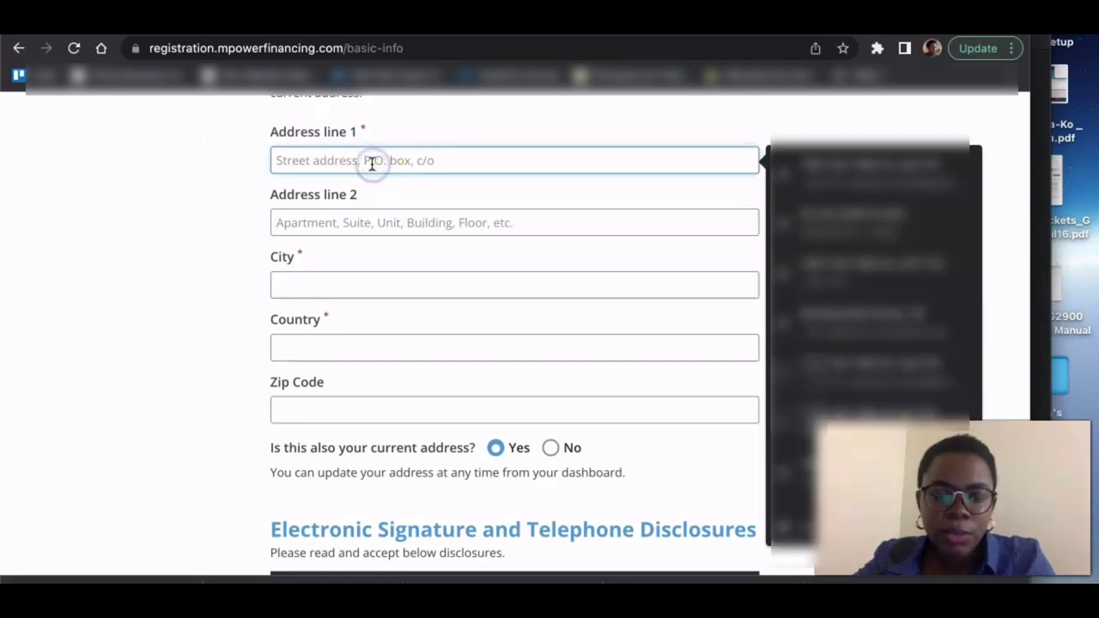
left_click(108, 238)
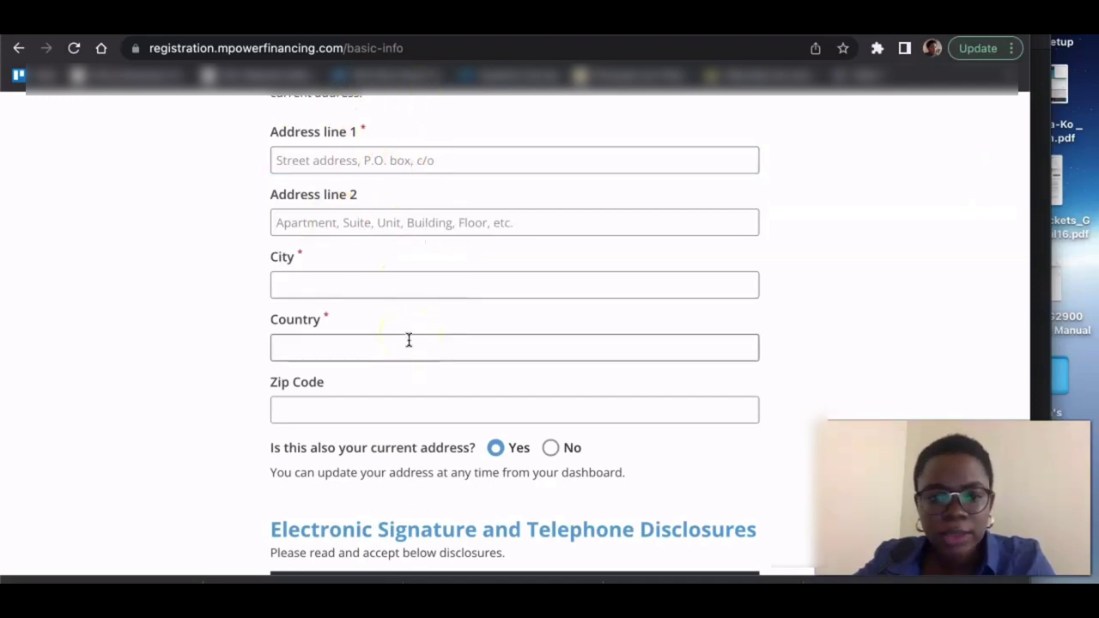
left_click(348, 149)
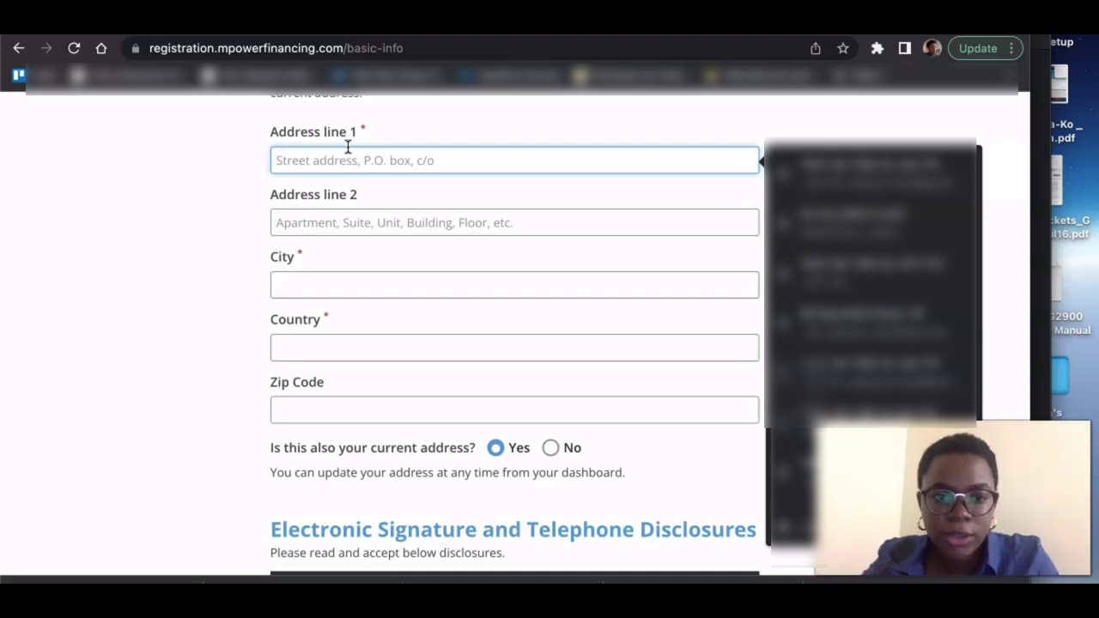
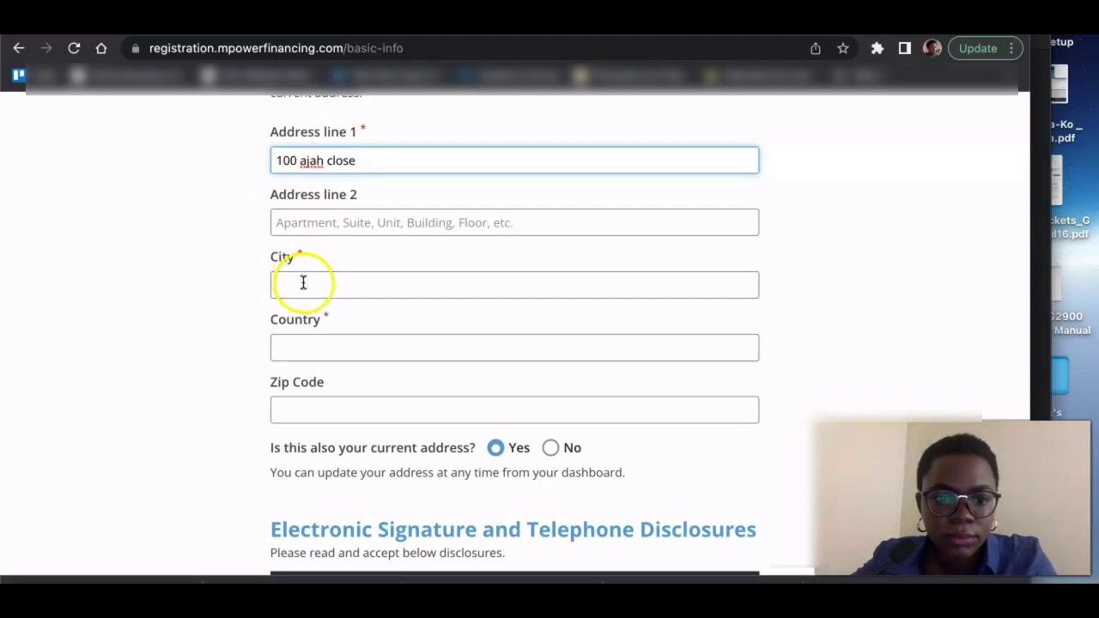
- Enter the city, choose Nigeria as the country, and enter the zip code
left_click(303, 282)
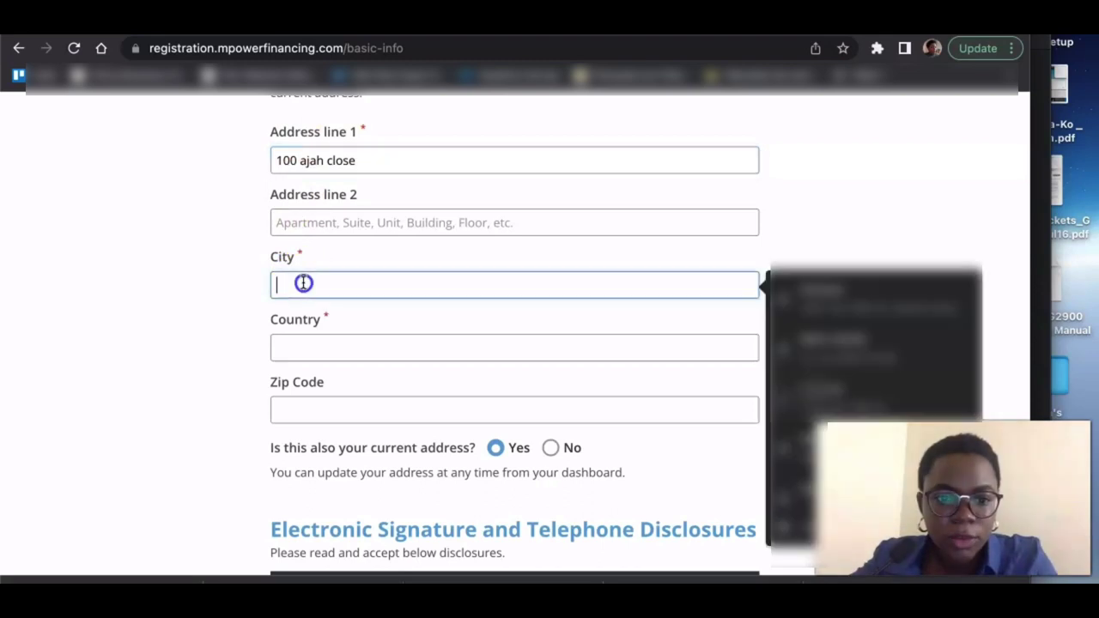
type("lagos")
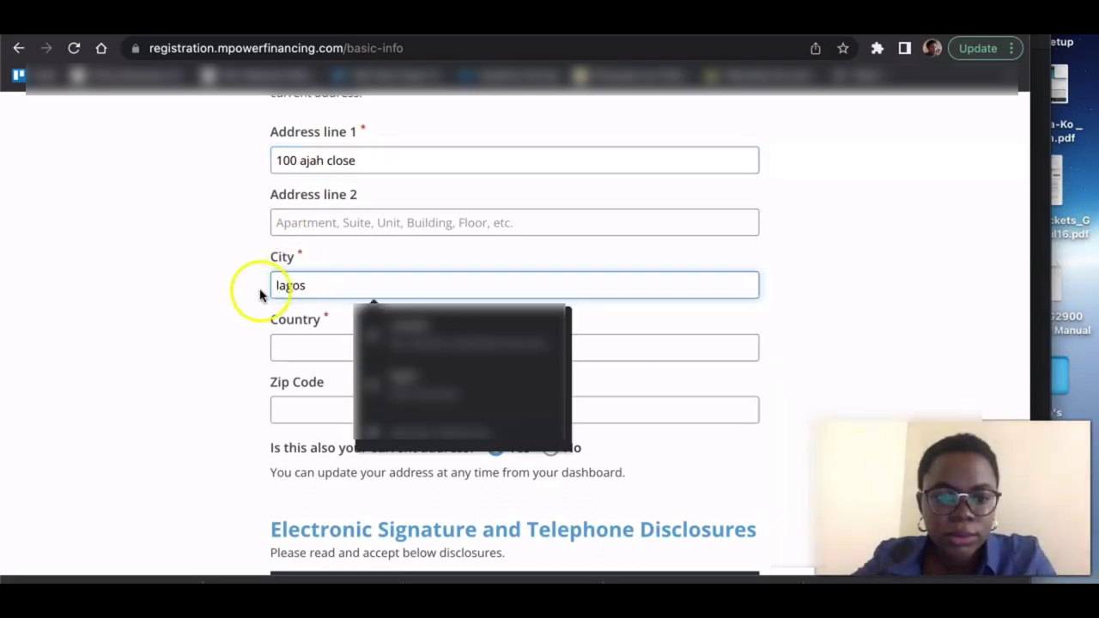
left_click(282, 347)
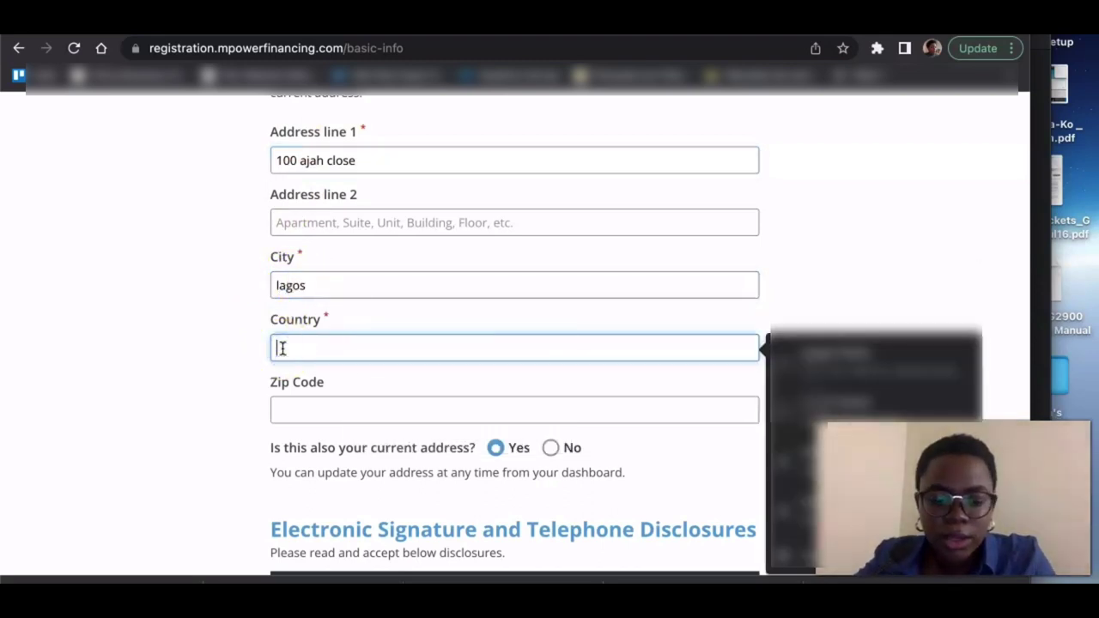
type("niger")
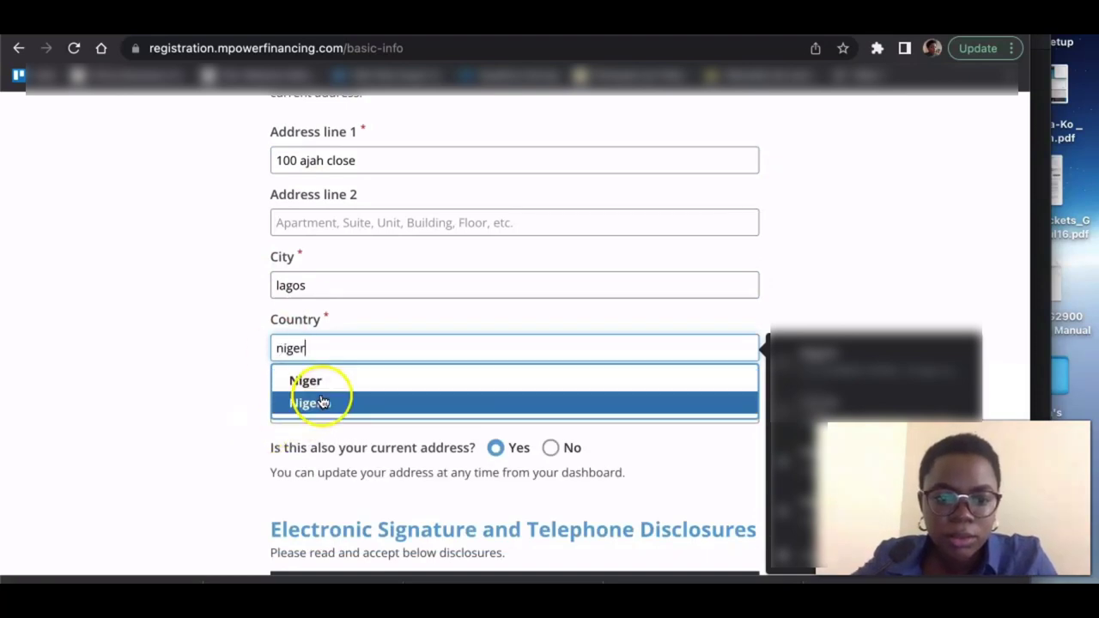
left_click(325, 405)
scroll(322, 404, "down", 3)
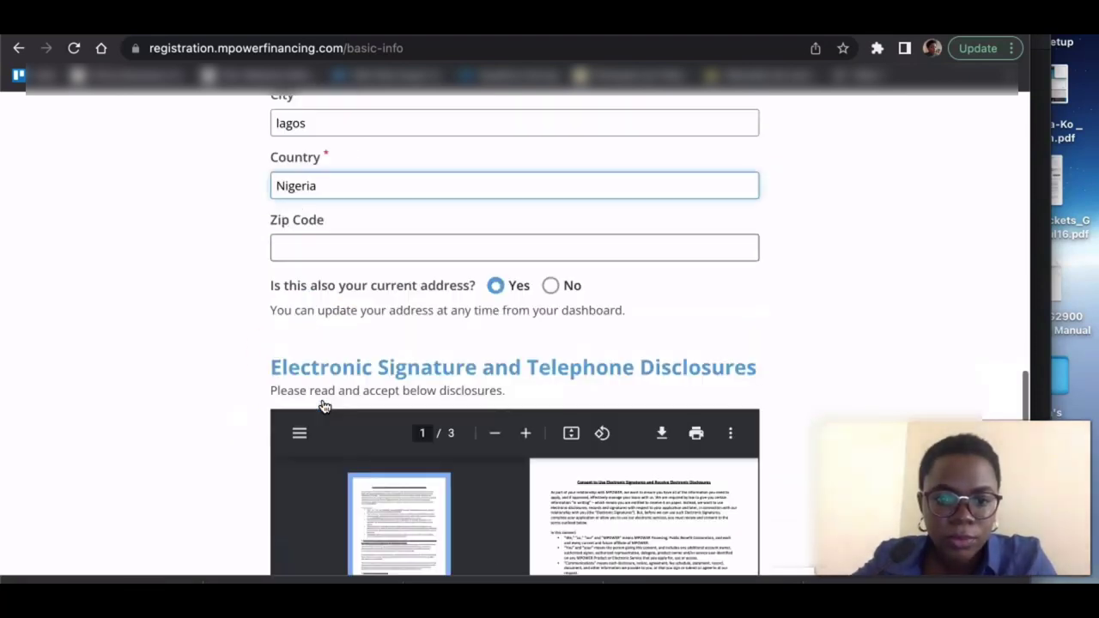
left_click(311, 249)
type("100")
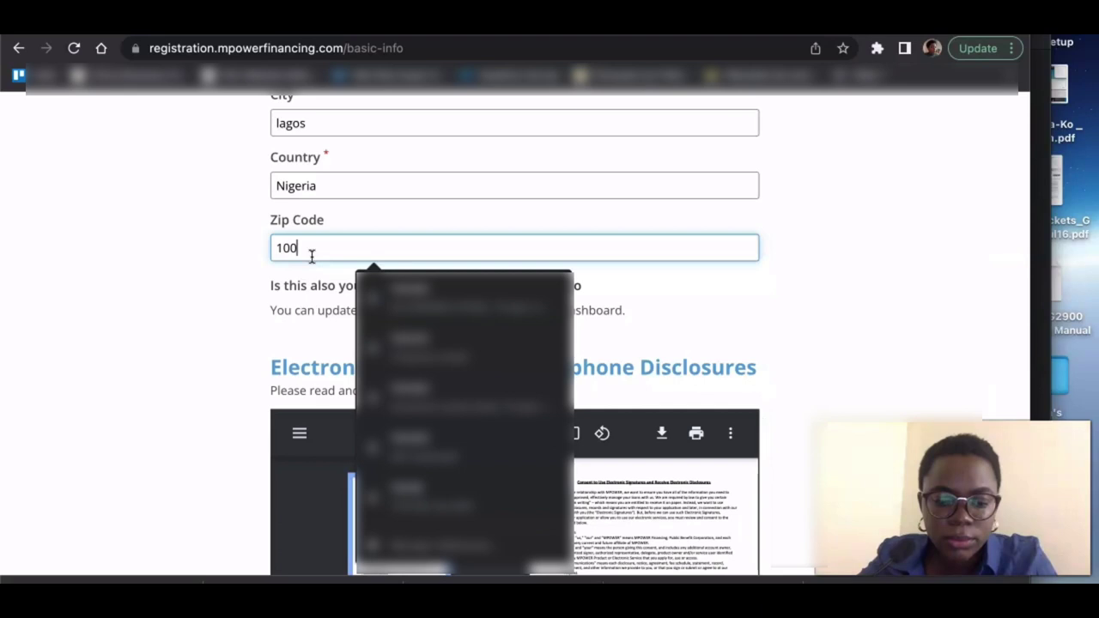
type("446")
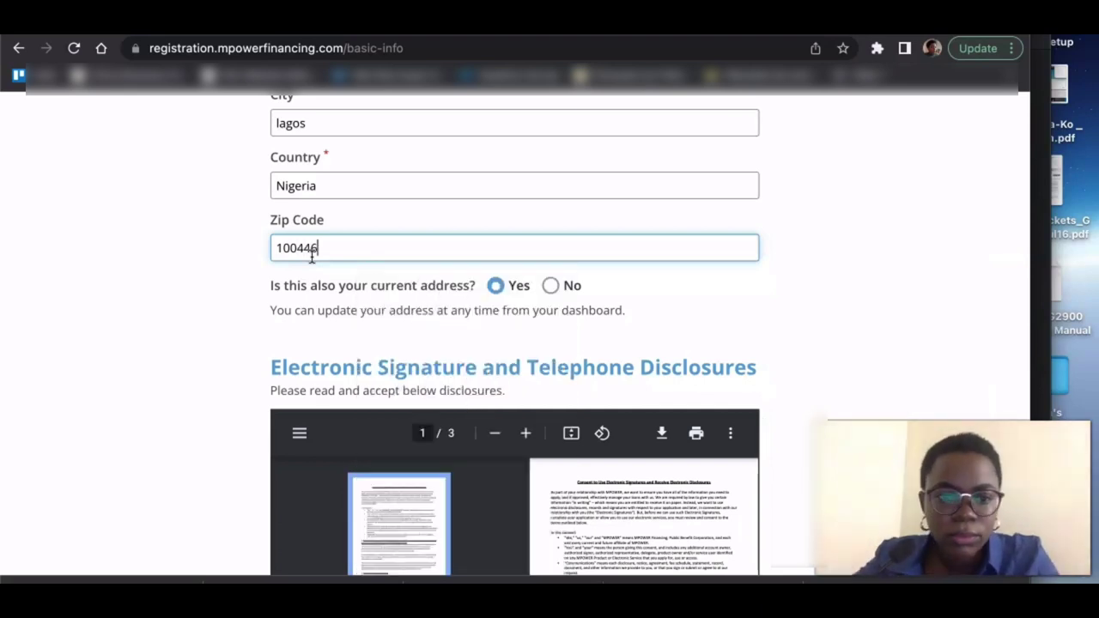
- Acknowledge the electronic signature and Telephone Consumer Protection Act disclosures, then save and continue
scroll(172, 327, "down", 2)
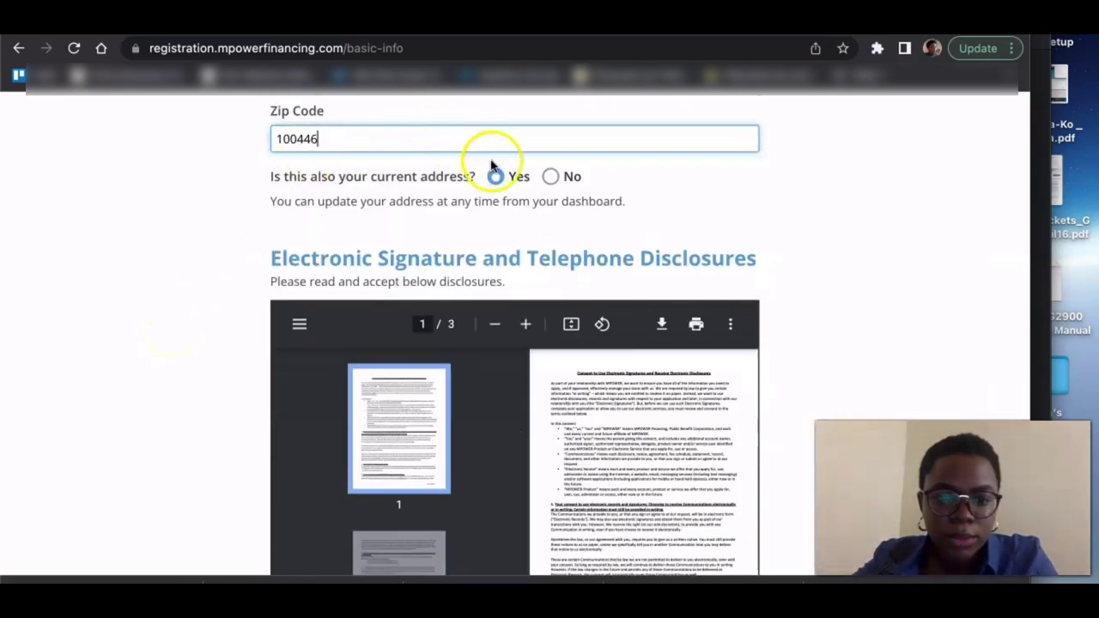
scroll(159, 354, "down", 2)
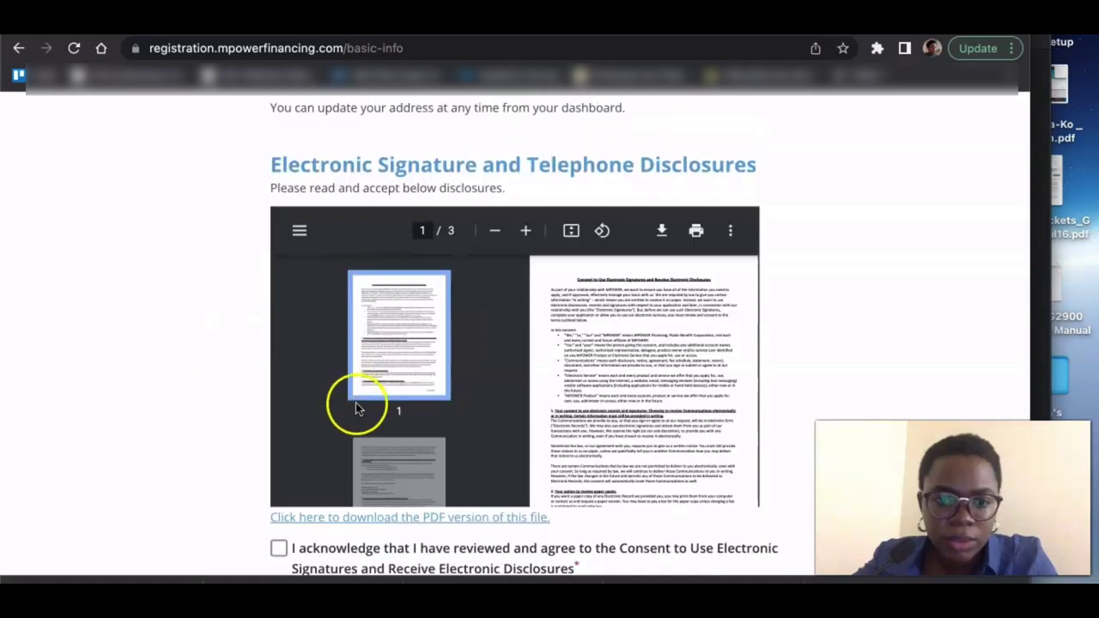
scroll(356, 403, "down", 2)
scroll(156, 427, "down", 5)
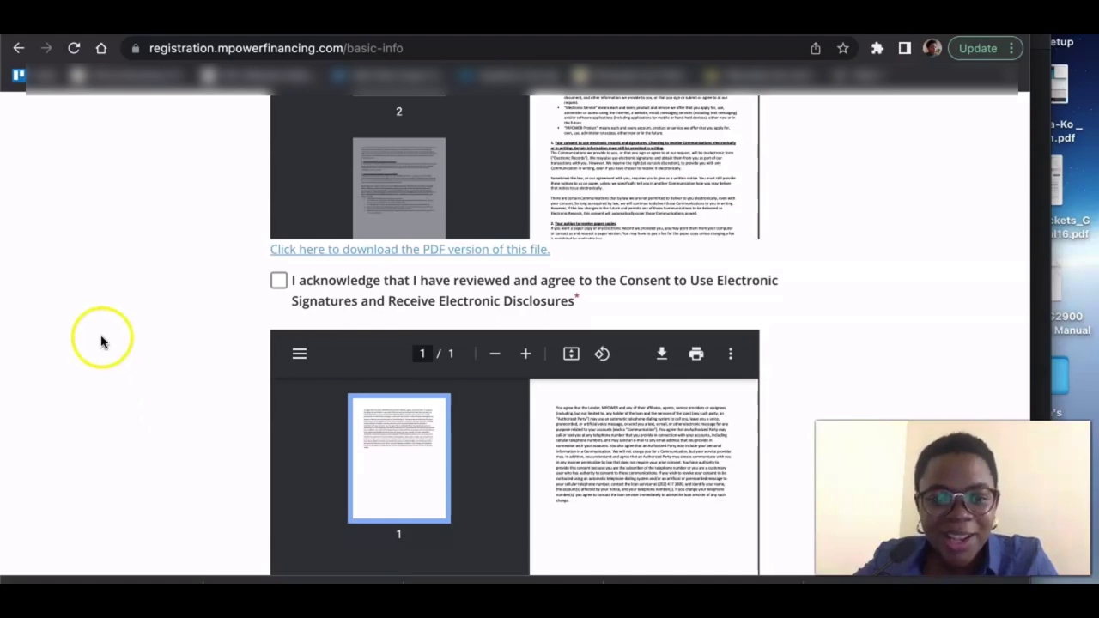
left_click(278, 283)
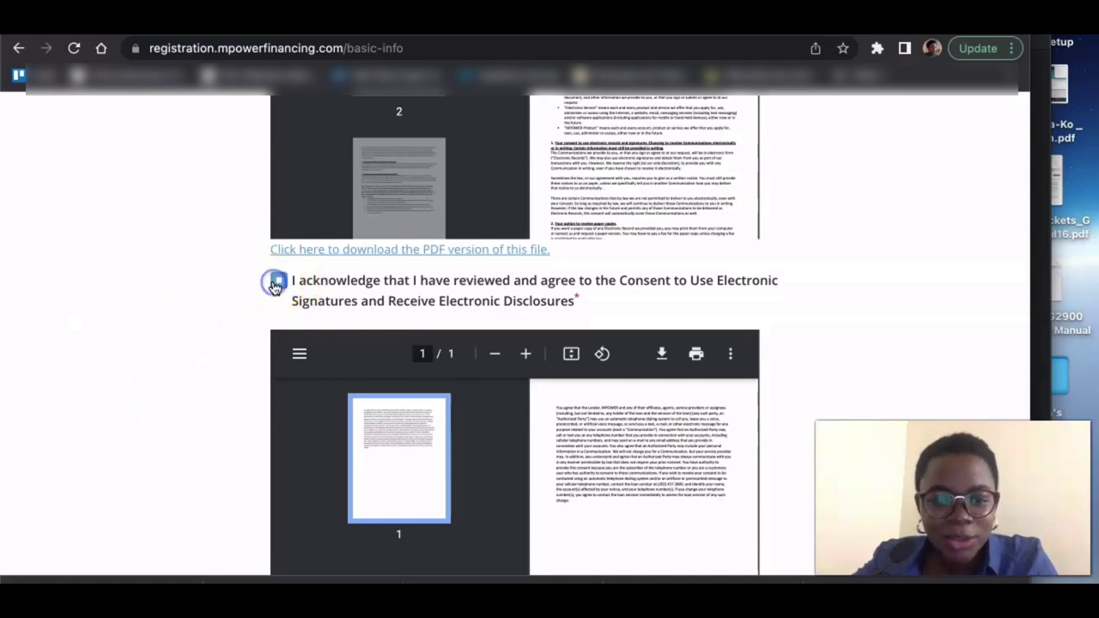
scroll(210, 373, "down", 5)
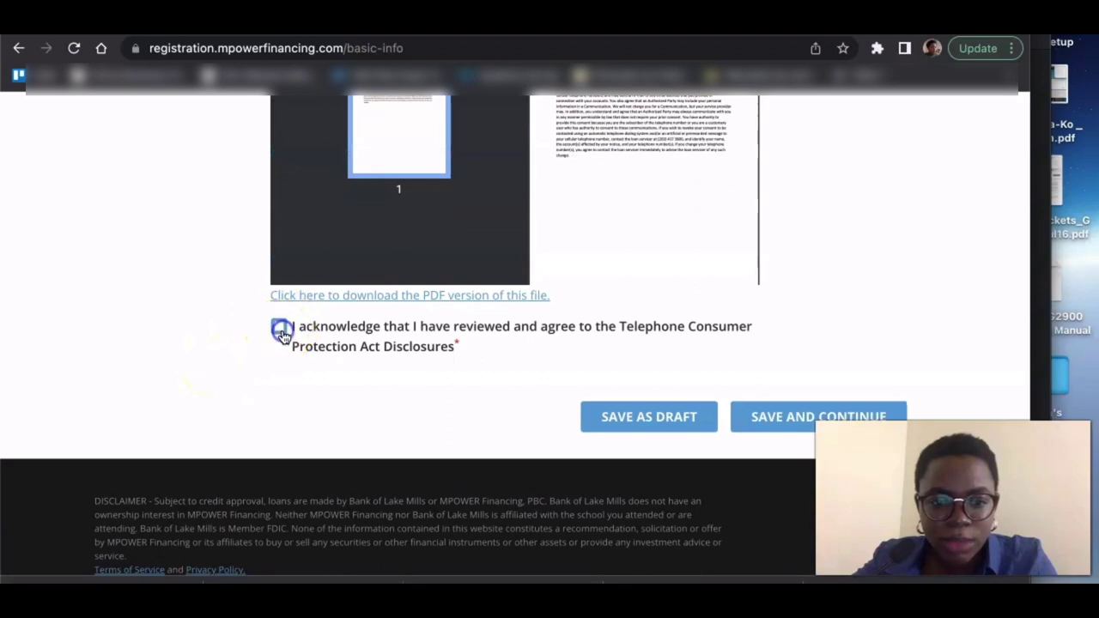
left_click(281, 331)
left_click(787, 423)
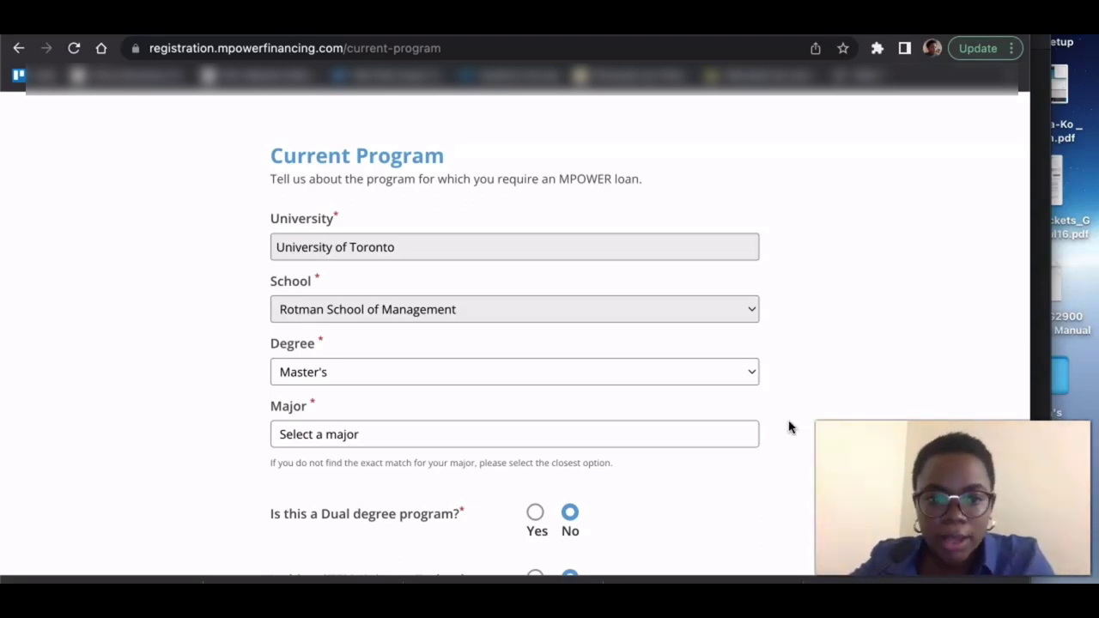
- Choose Aerospace Physiology and Medicine as the major
left_click(520, 307)
scroll(520, 307, "down", 3)
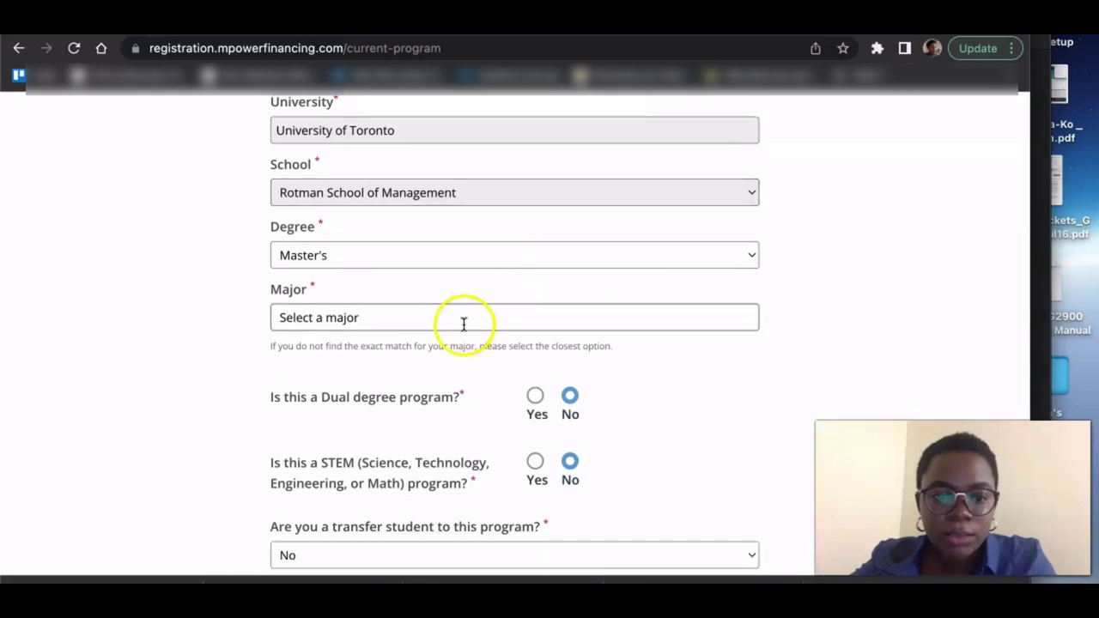
left_click(463, 323)
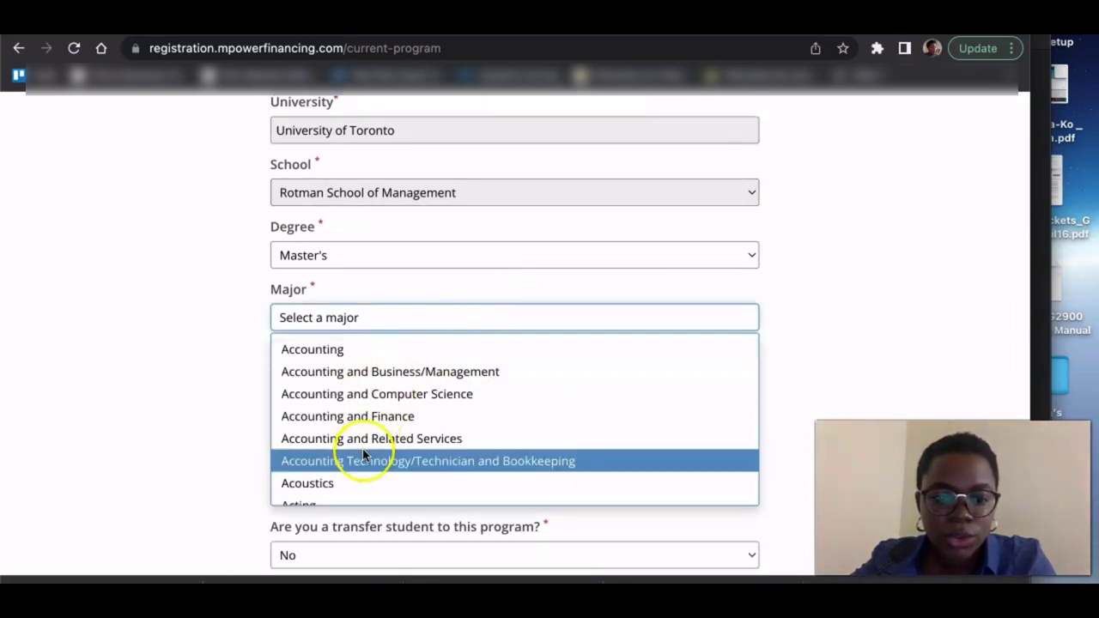
scroll(363, 455, "down", 3)
scroll(363, 455, "down", 5)
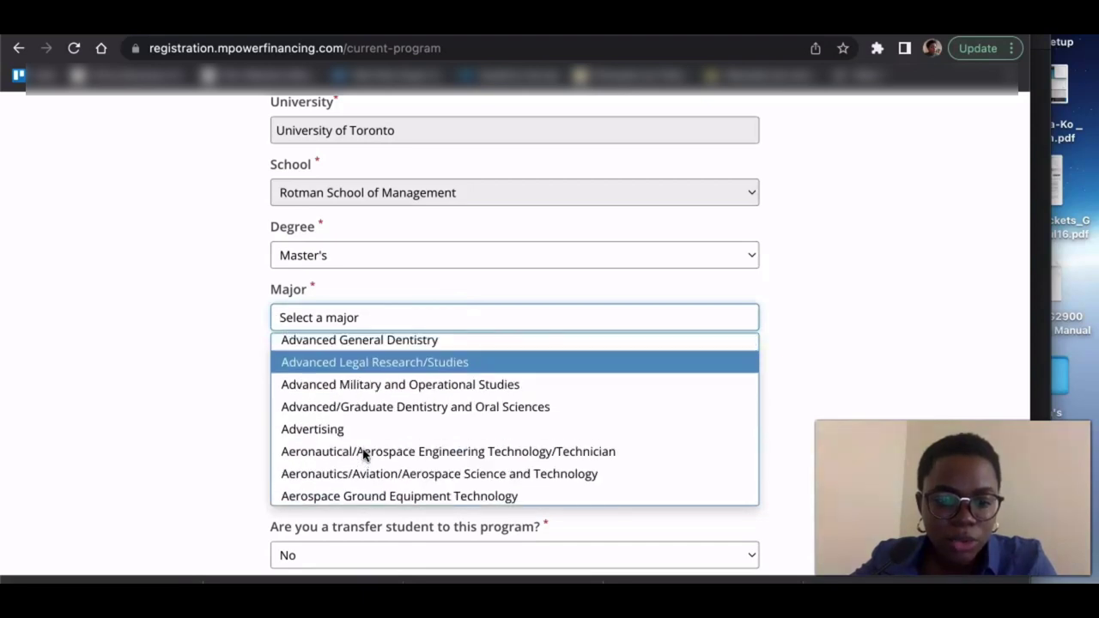
scroll(363, 455, "down", 1)
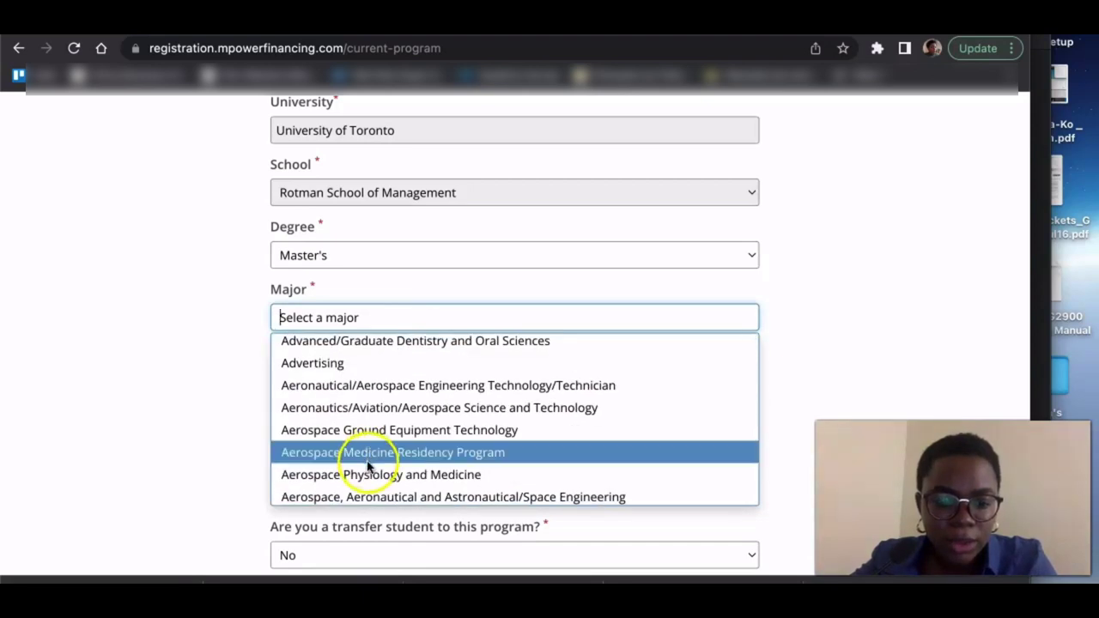
left_click(368, 470)
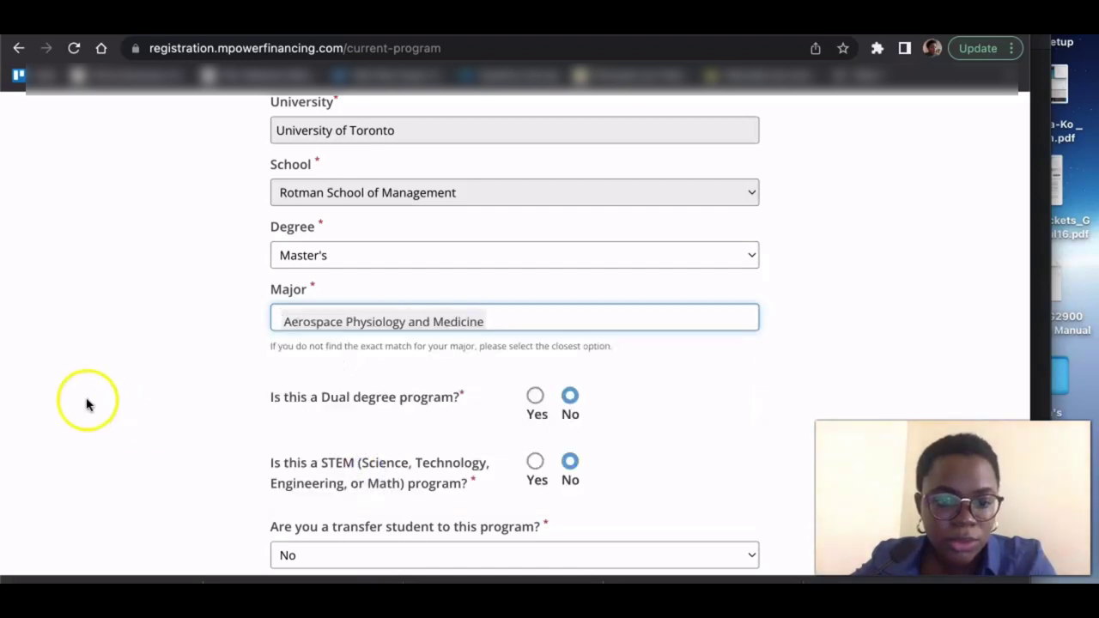
- Mark the program as STEM and answer No to being a transfer student
scroll(85, 404, "down", 2)
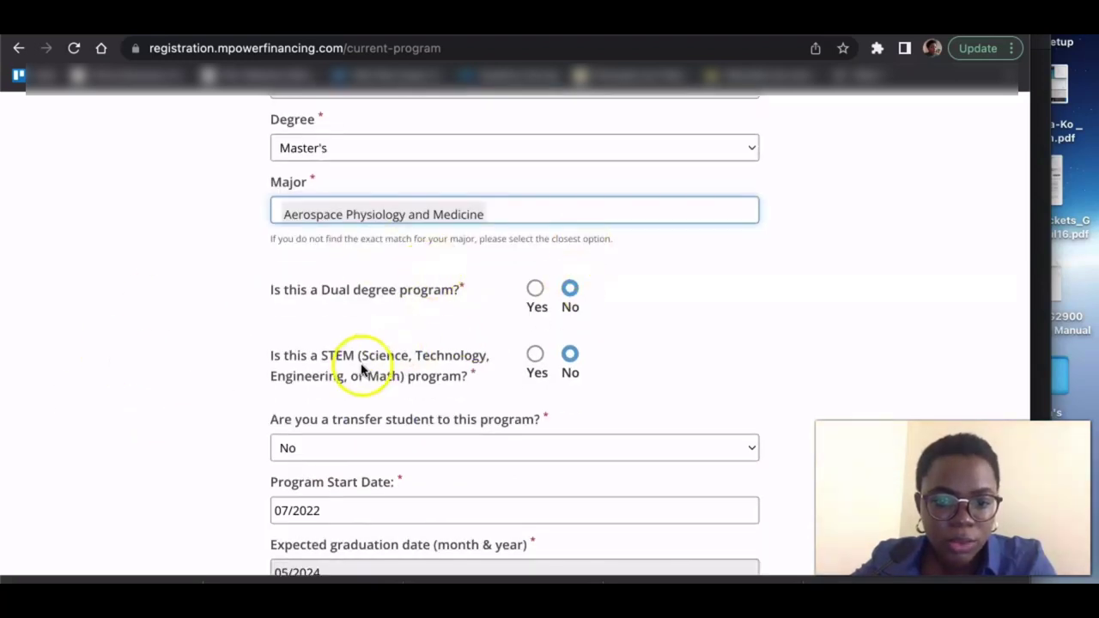
left_click(534, 354)
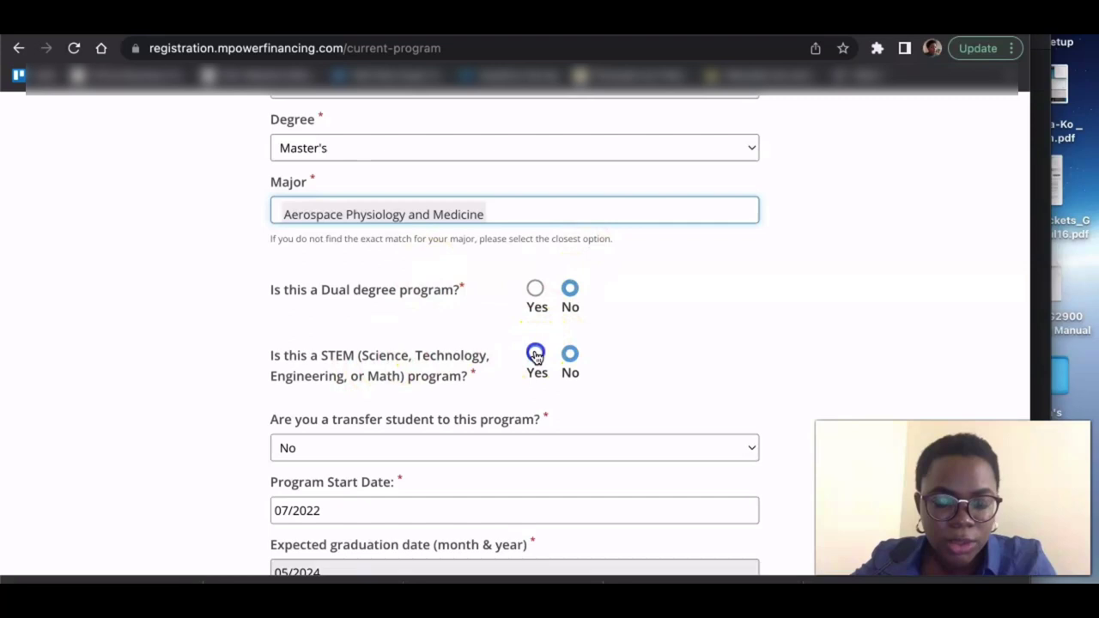
scroll(148, 388, "down", 3)
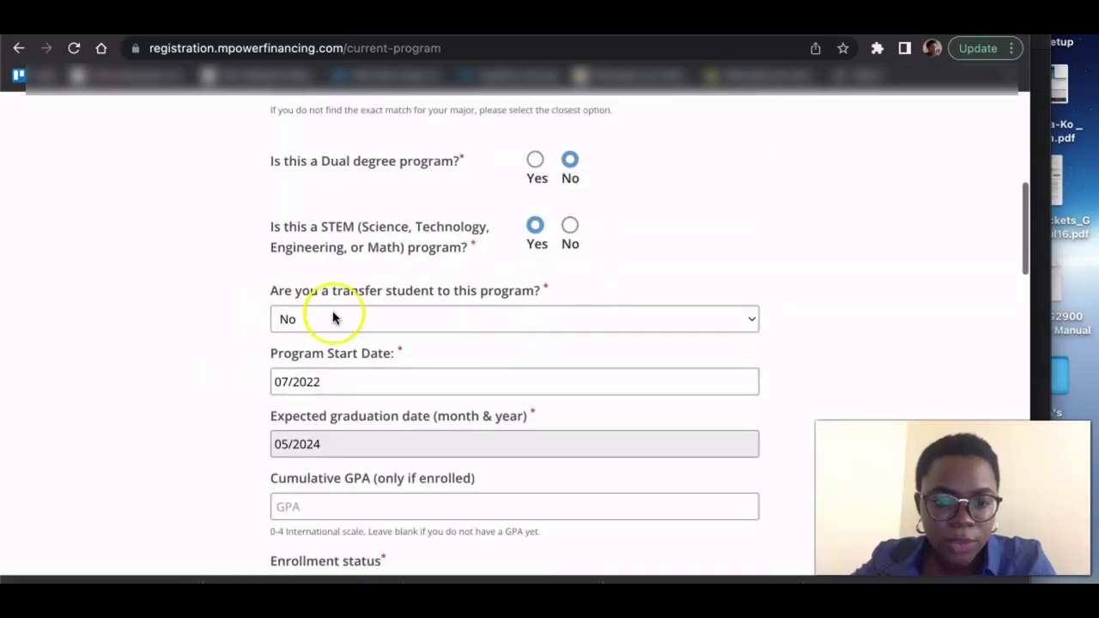
left_click(364, 323)
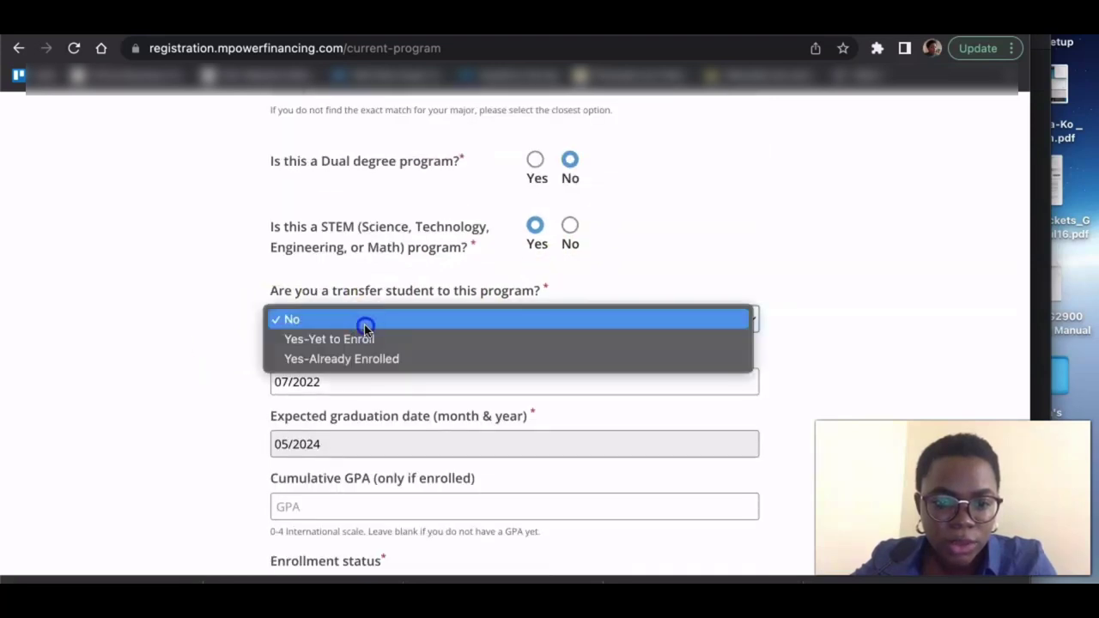
left_click(364, 323)
scroll(115, 403, "down", 3)
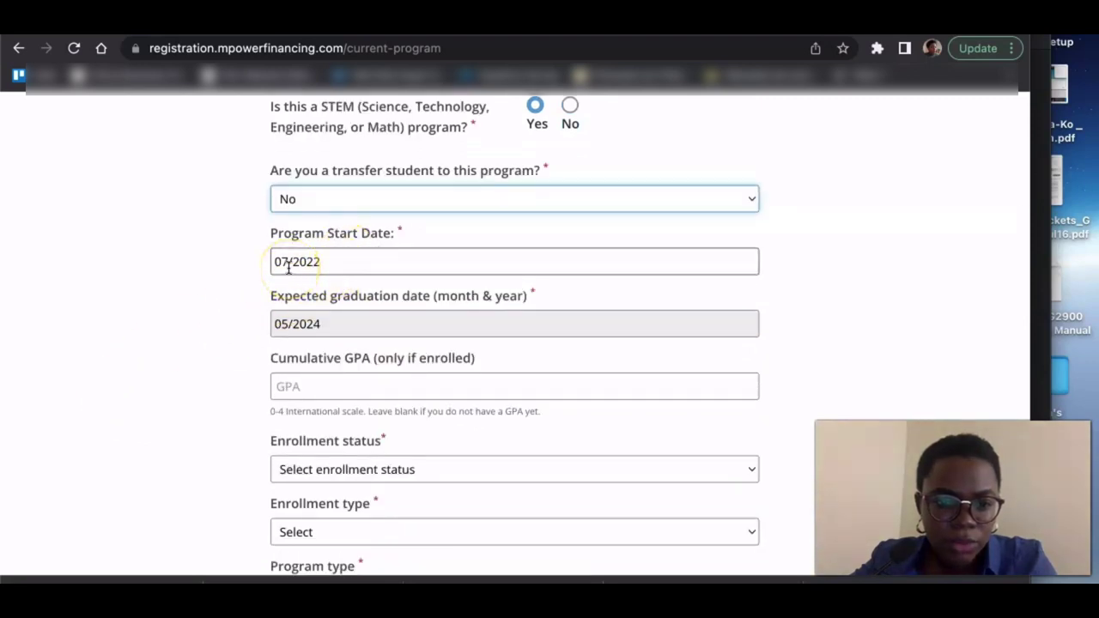
- Choose 1st Year Graduate/ Yet to Start status, Full-time enrollment and On Campus program type
scroll(216, 348, "down", 3)
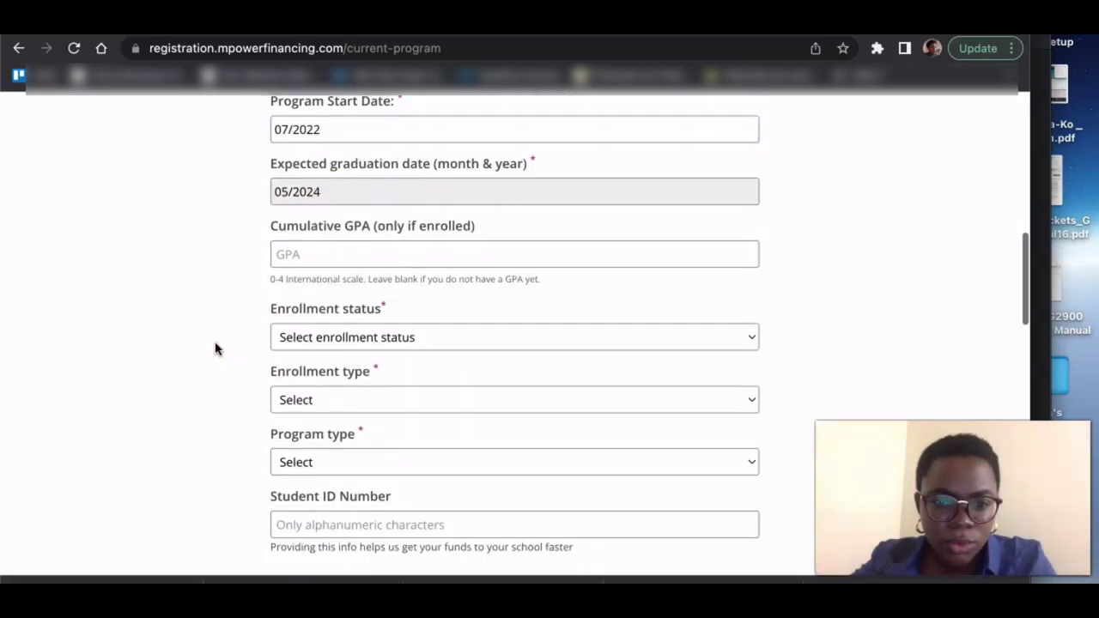
scroll(215, 349, "down", 2)
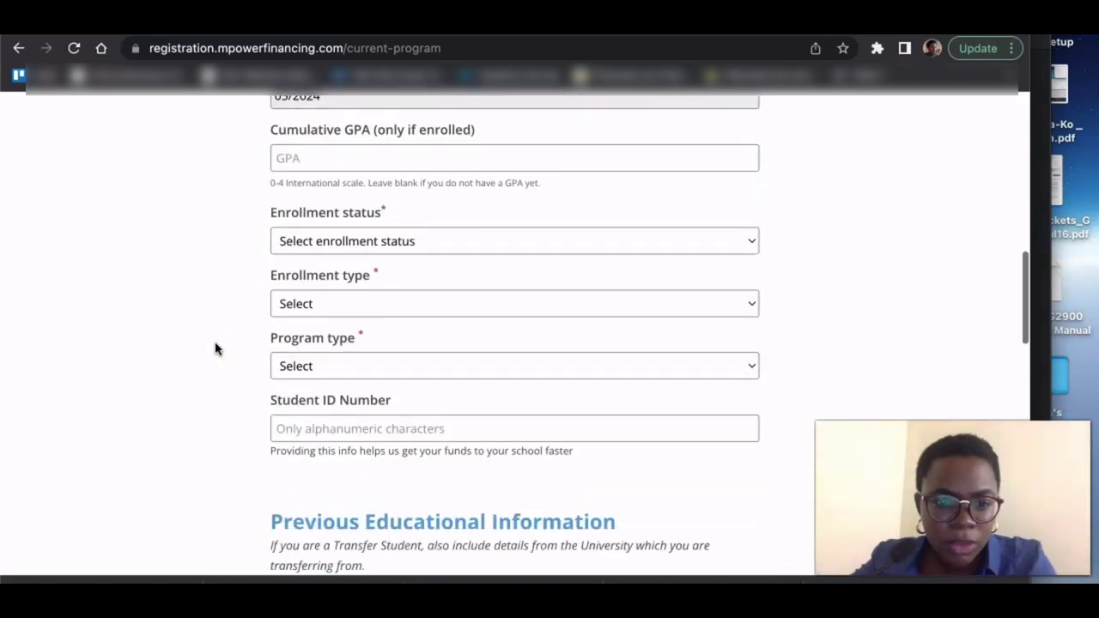
left_click(367, 231)
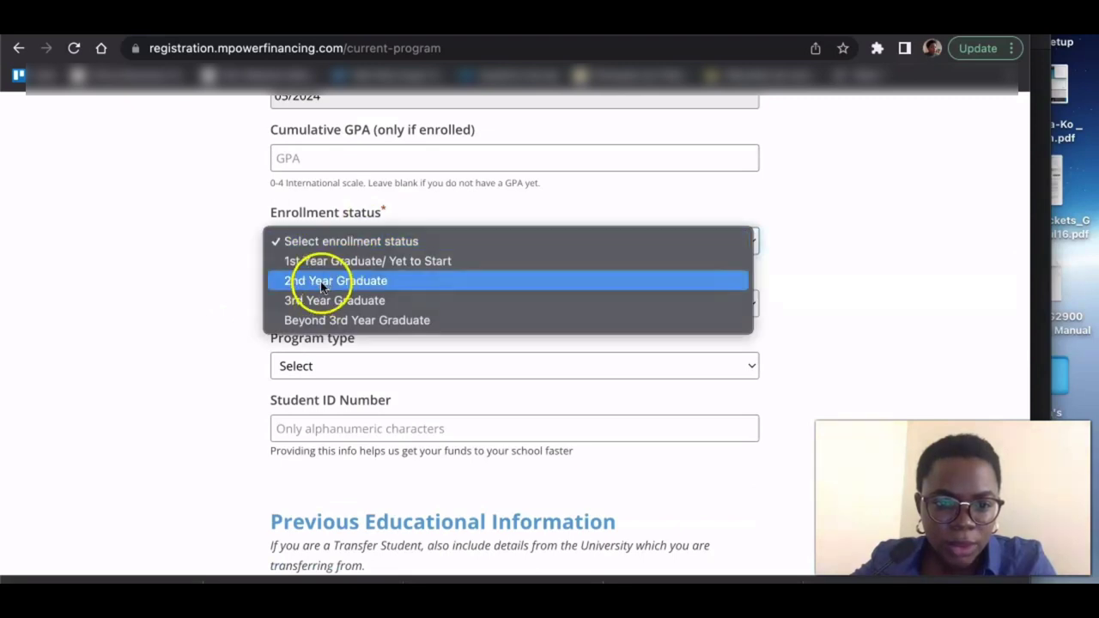
left_click(365, 262)
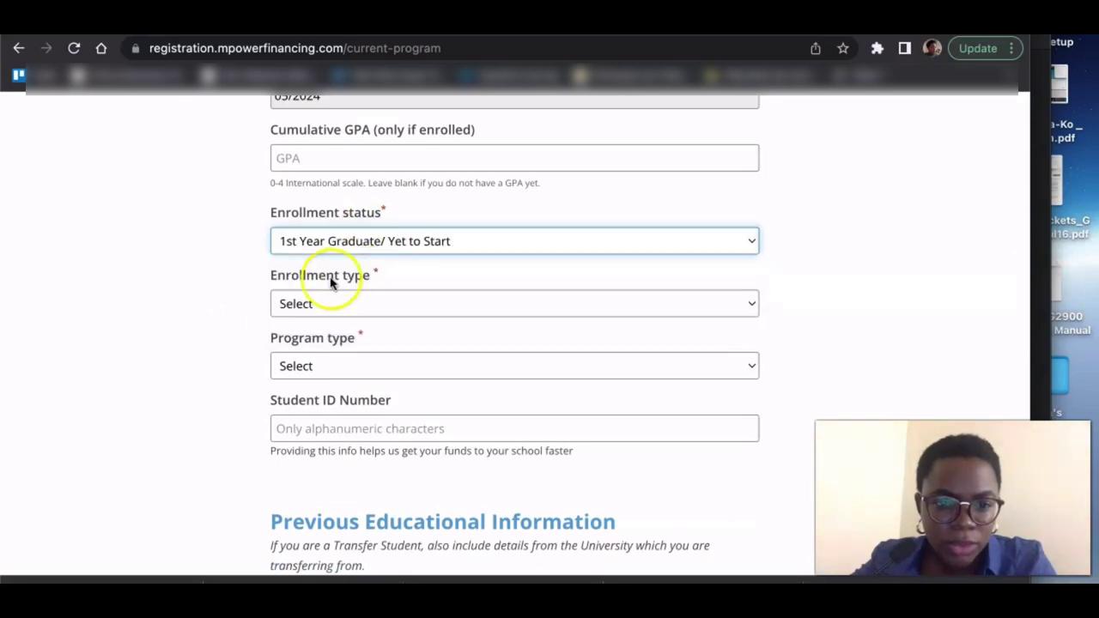
scroll(233, 338, "down", 2)
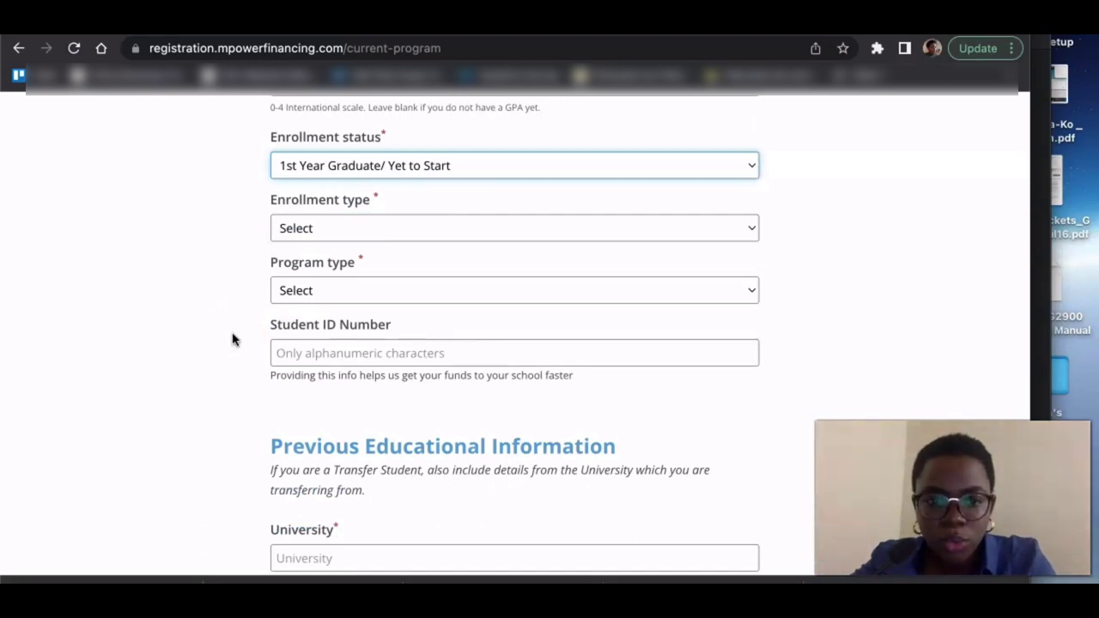
left_click(315, 230)
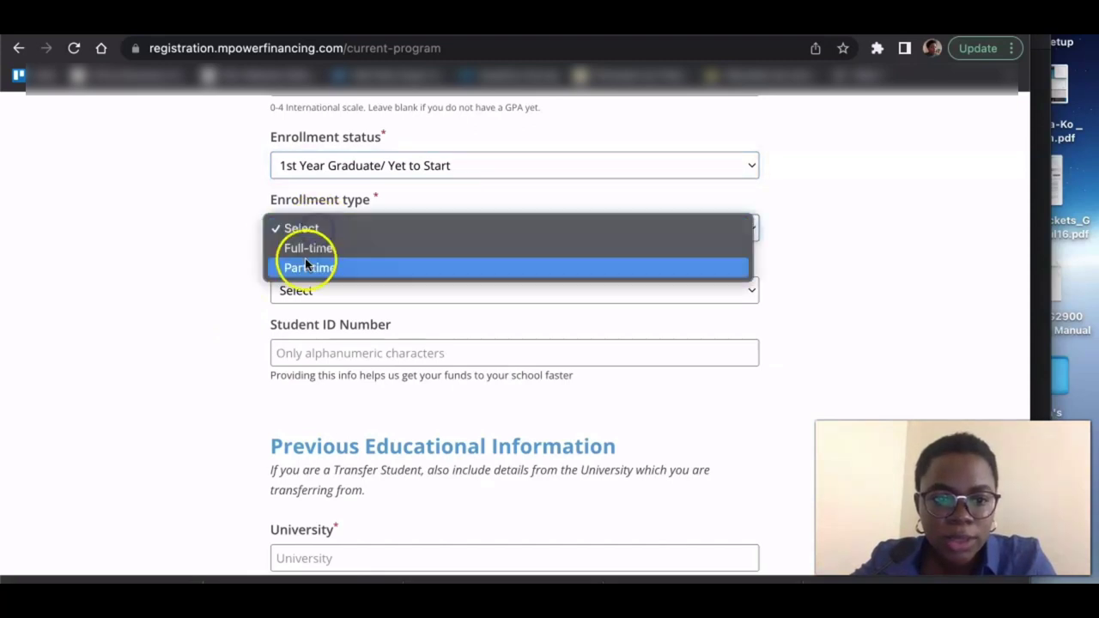
left_click(304, 248)
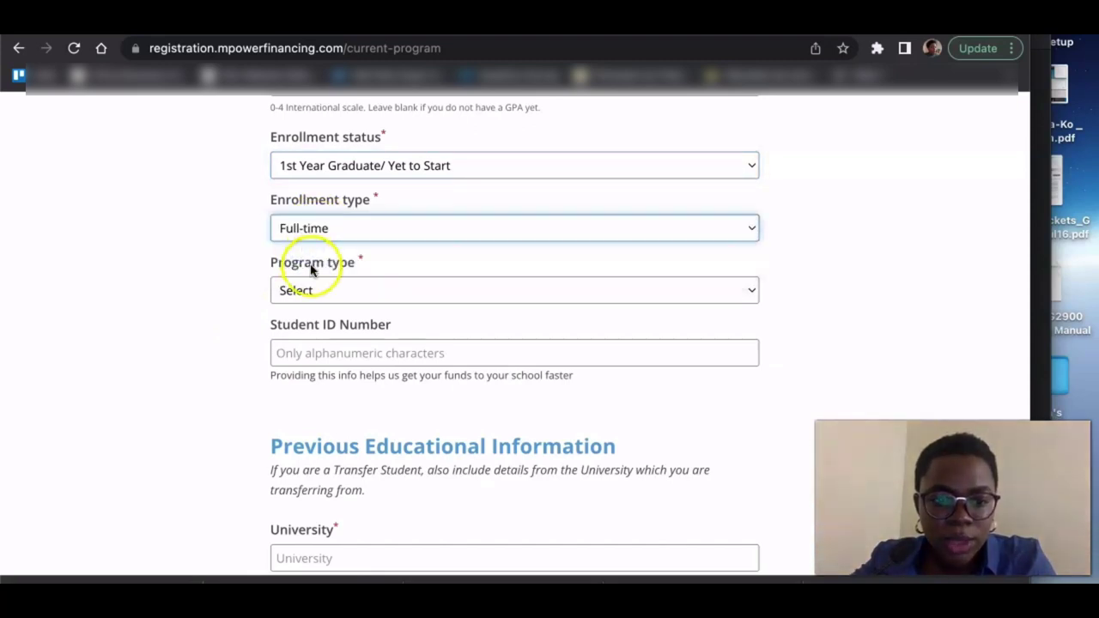
left_click(314, 292)
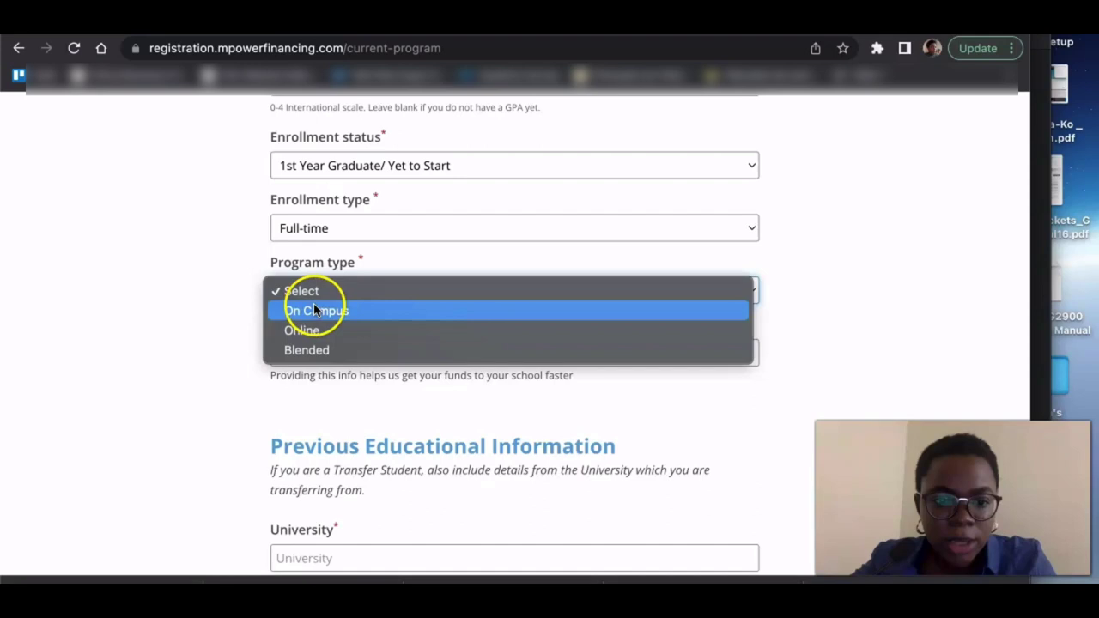
left_click(314, 309)
scroll(194, 294, "down", 3)
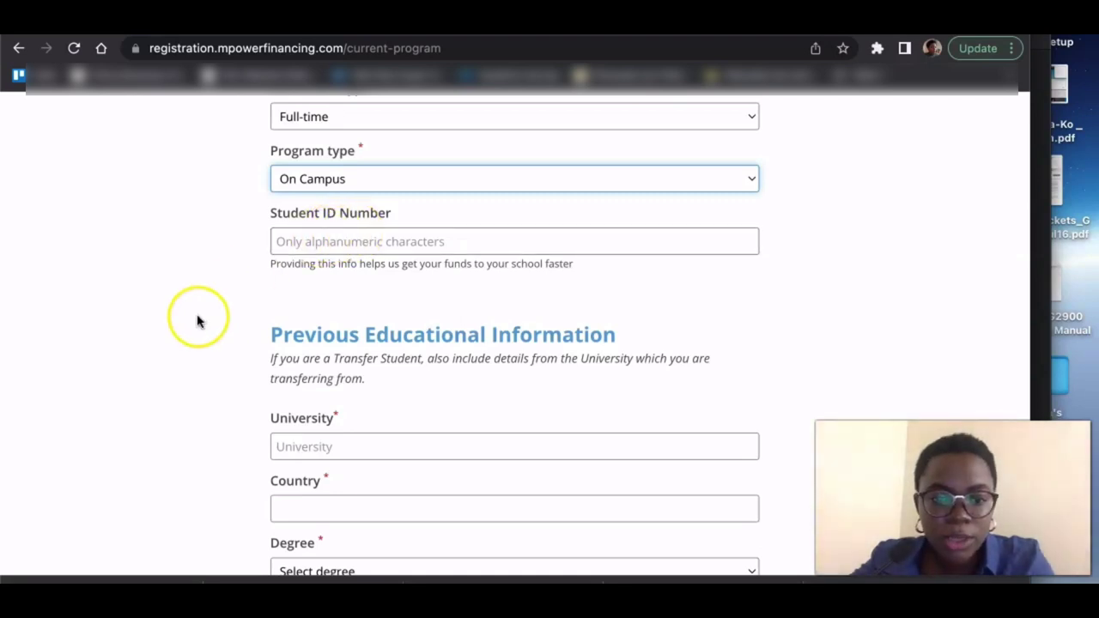
- Enter University of Lagos as the previous university, with Nigeria as its country
scroll(196, 320, "down", 4)
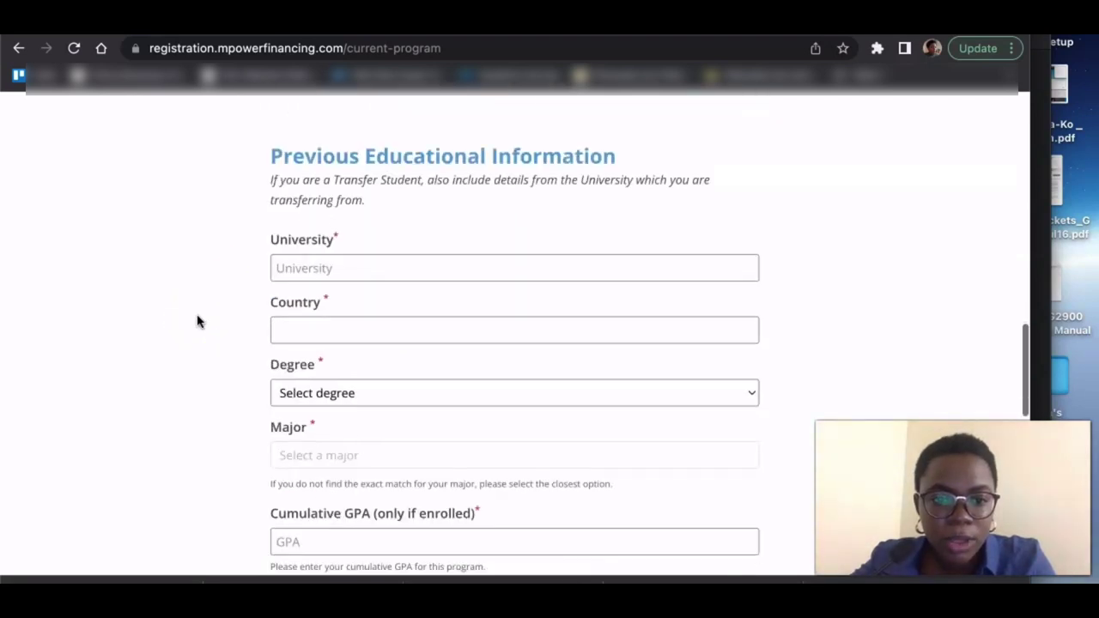
scroll(197, 320, "down", 3)
scroll(197, 319, "up", 1)
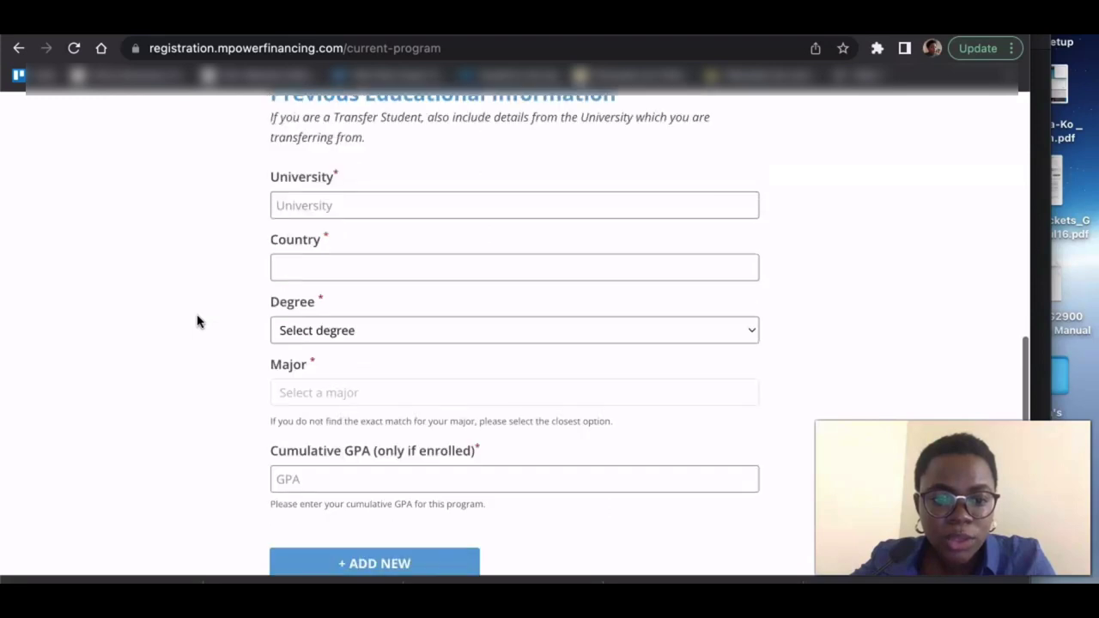
left_click(336, 197)
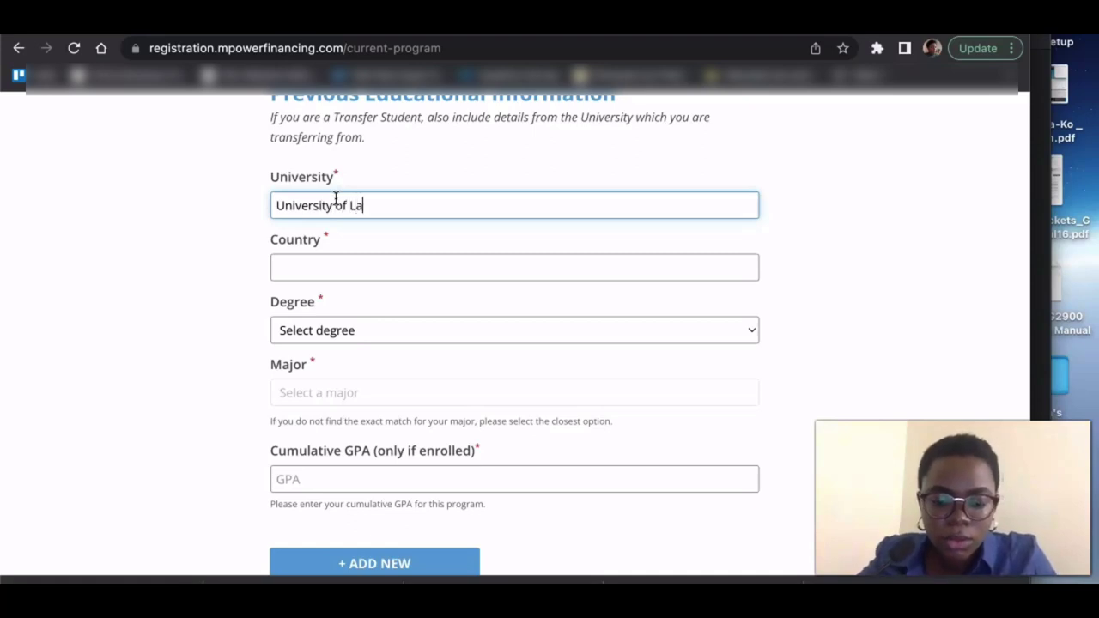
left_click(284, 269)
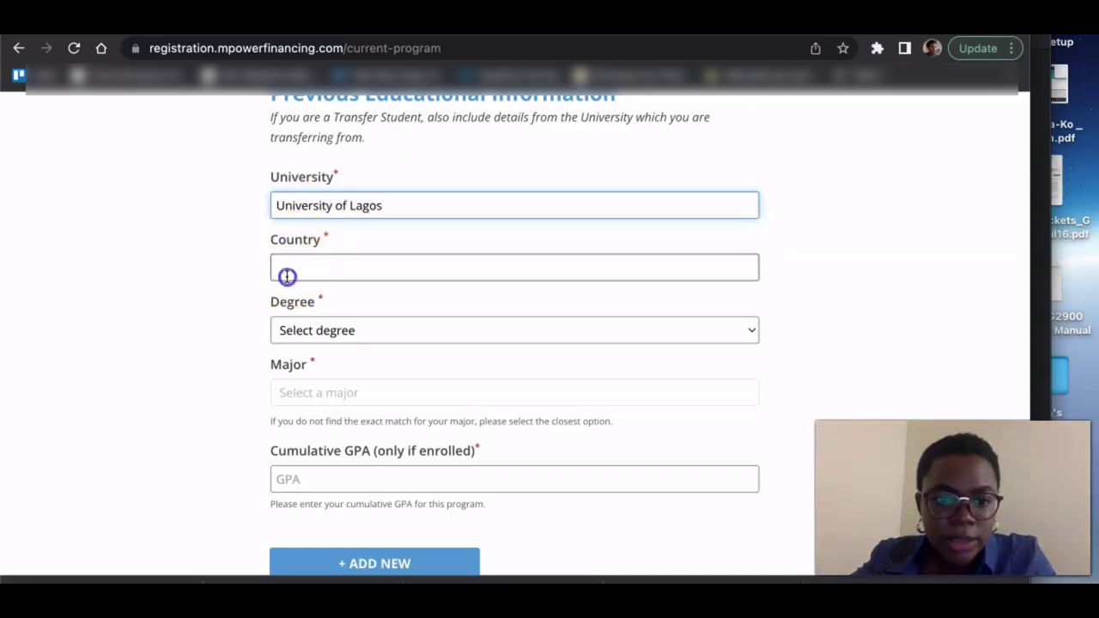
type("Nige")
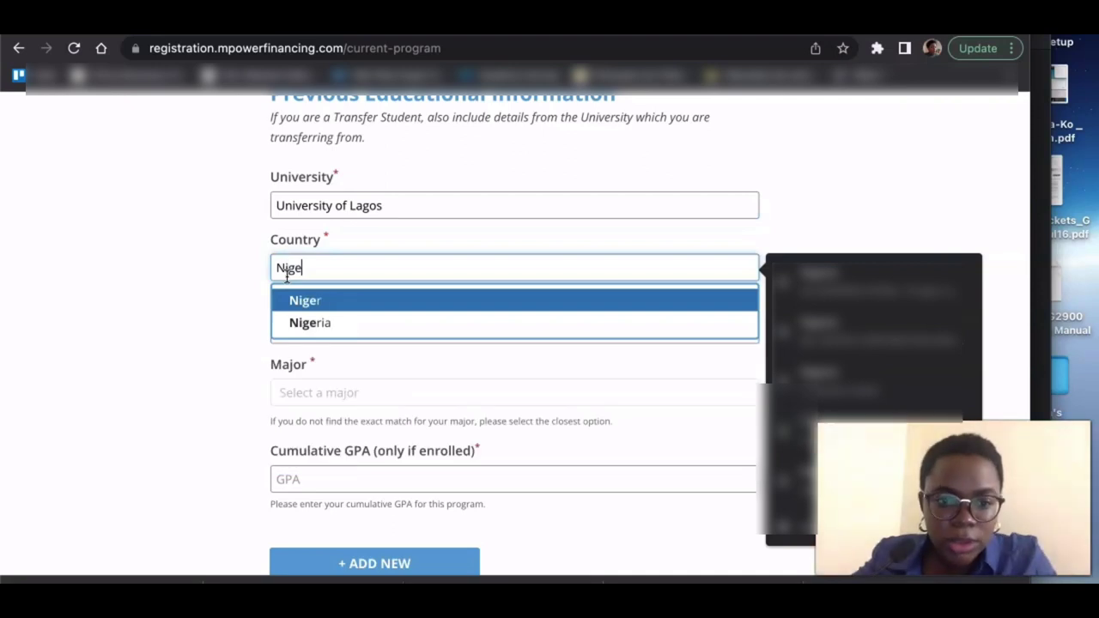
left_click(302, 322)
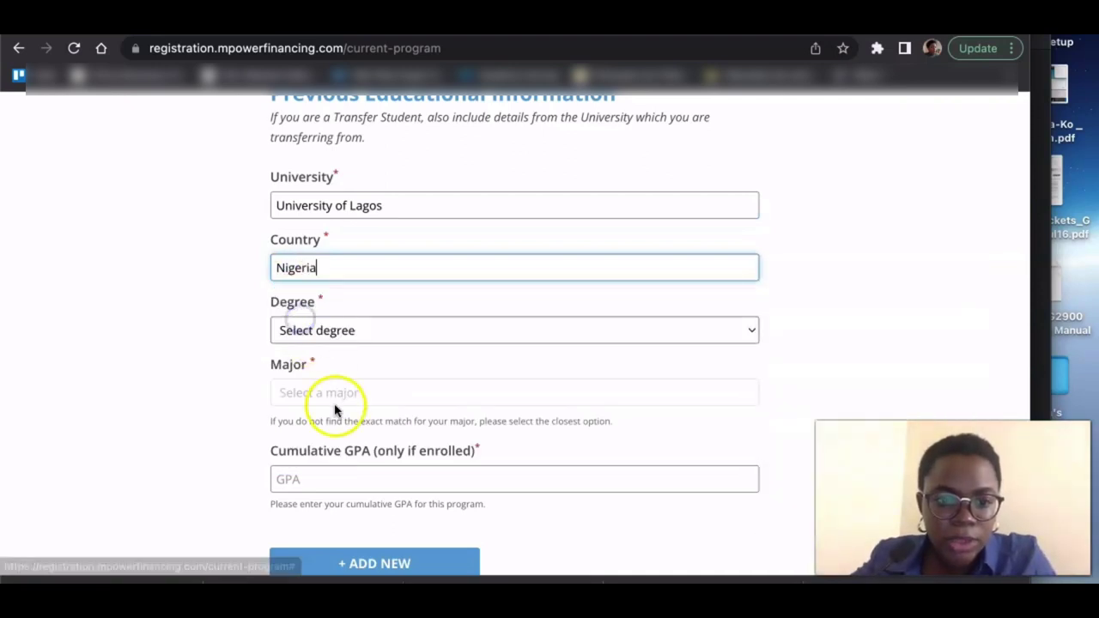
- Try choosing a previous major, then start entering the cumulative GPA with 4
left_click(333, 402)
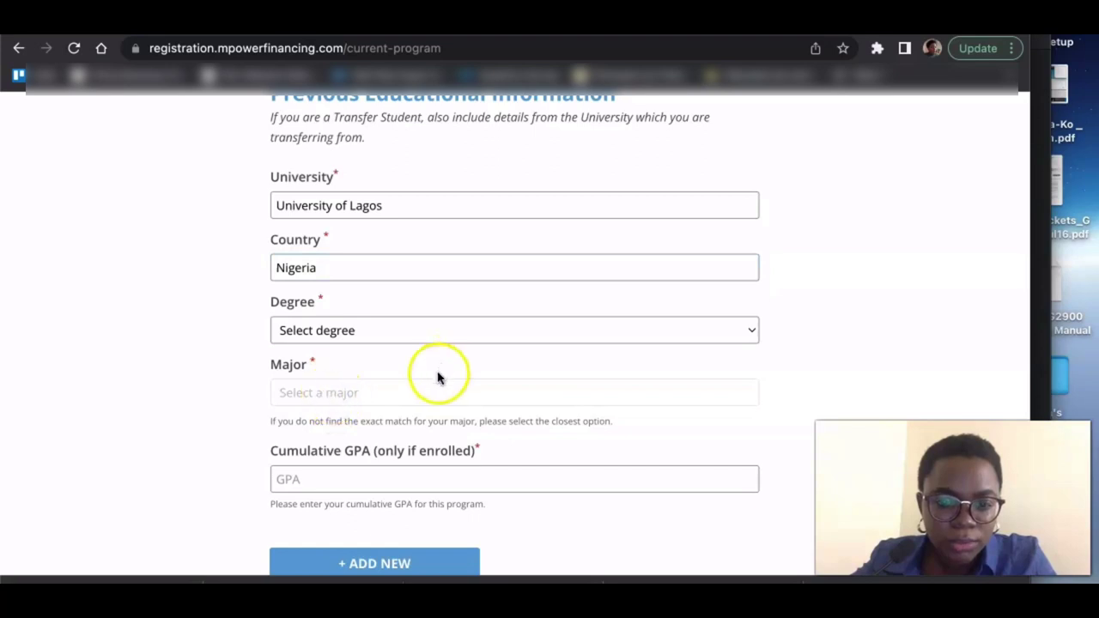
scroll(417, 391, "down", 3)
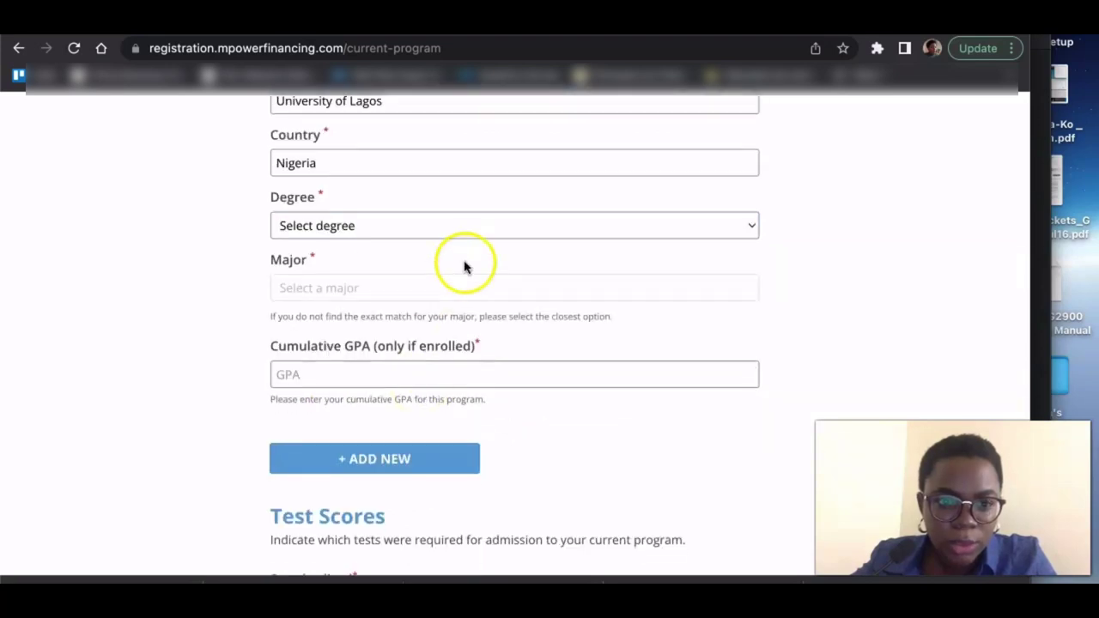
left_click(457, 290)
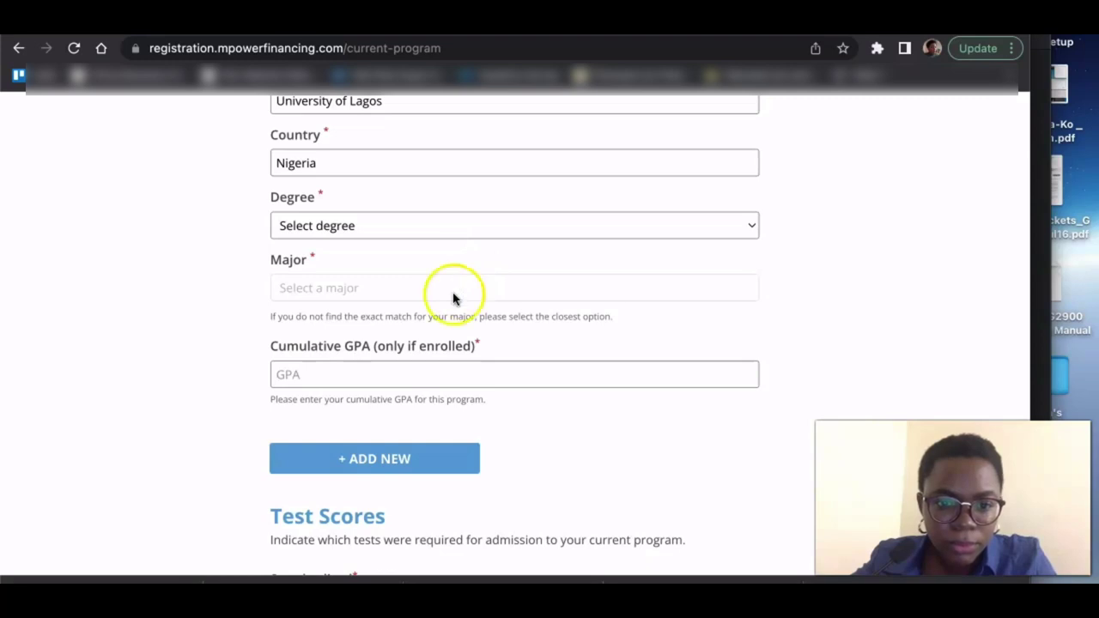
left_click(417, 374)
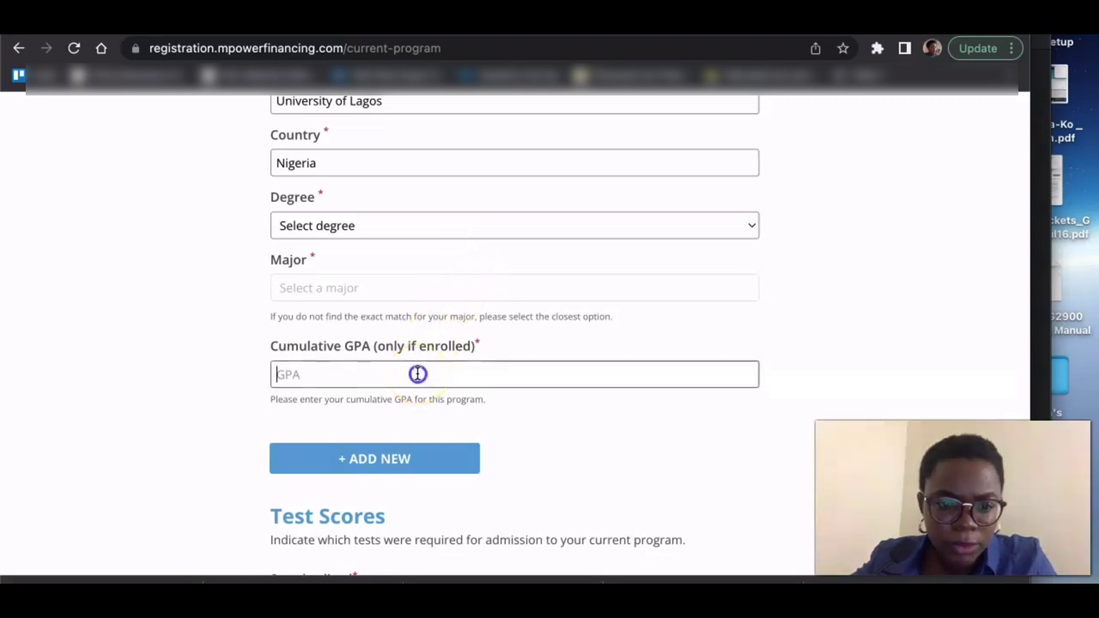
type("4.5")
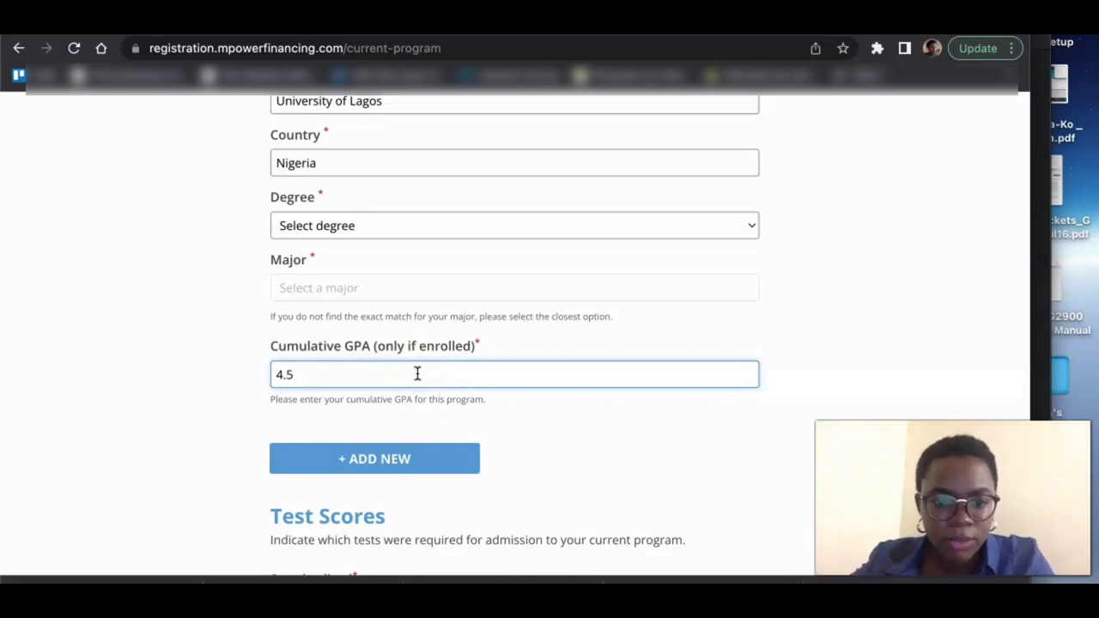
- Mark GRE as a required test with Verbal 165 and Quantitative 163
scroll(417, 373, "down", 3)
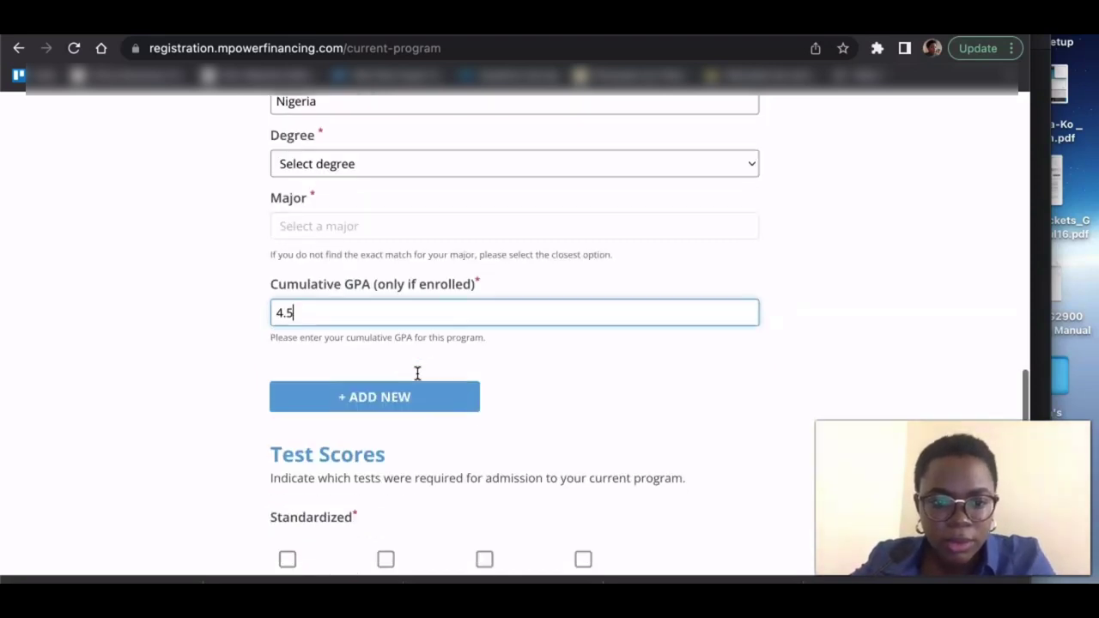
scroll(418, 373, "down", 5)
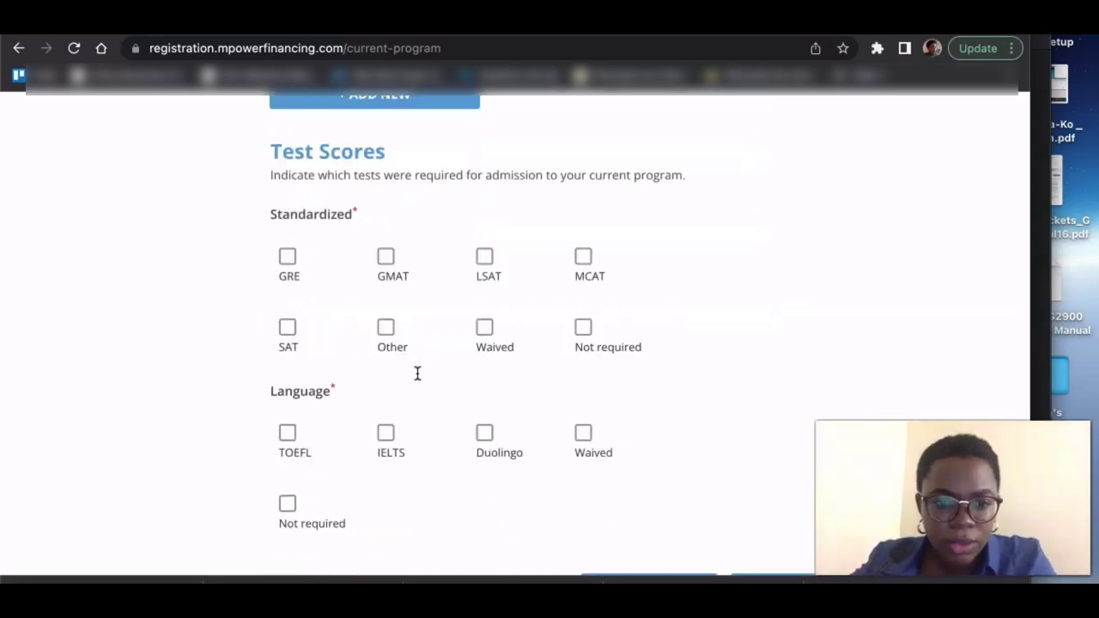
left_click(390, 255)
left_click(288, 258)
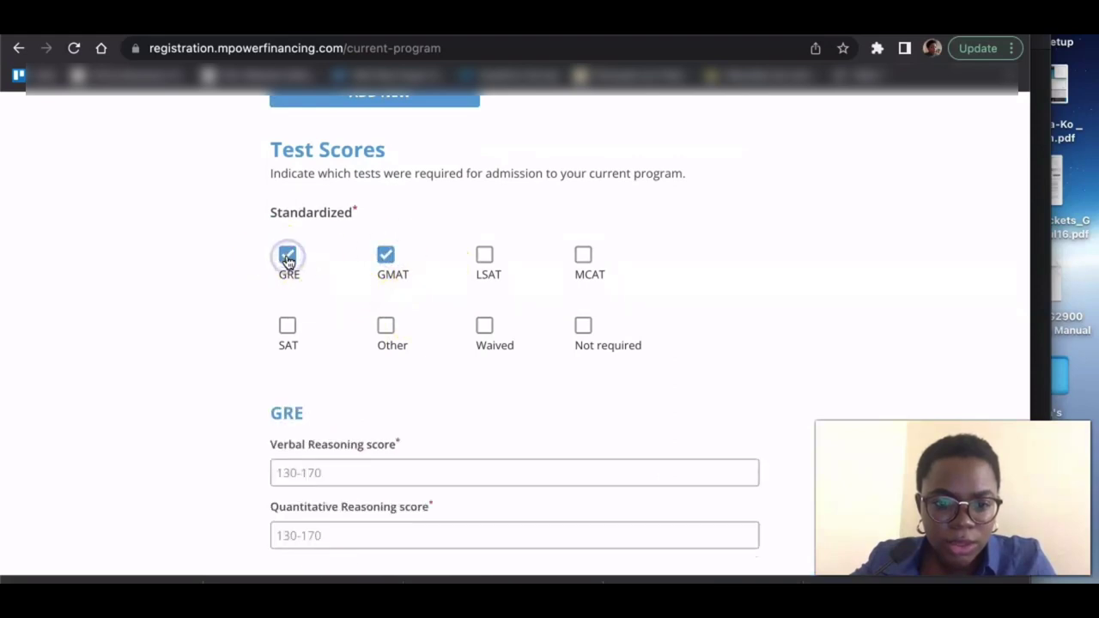
scroll(287, 258, "down", 5)
left_click(301, 259)
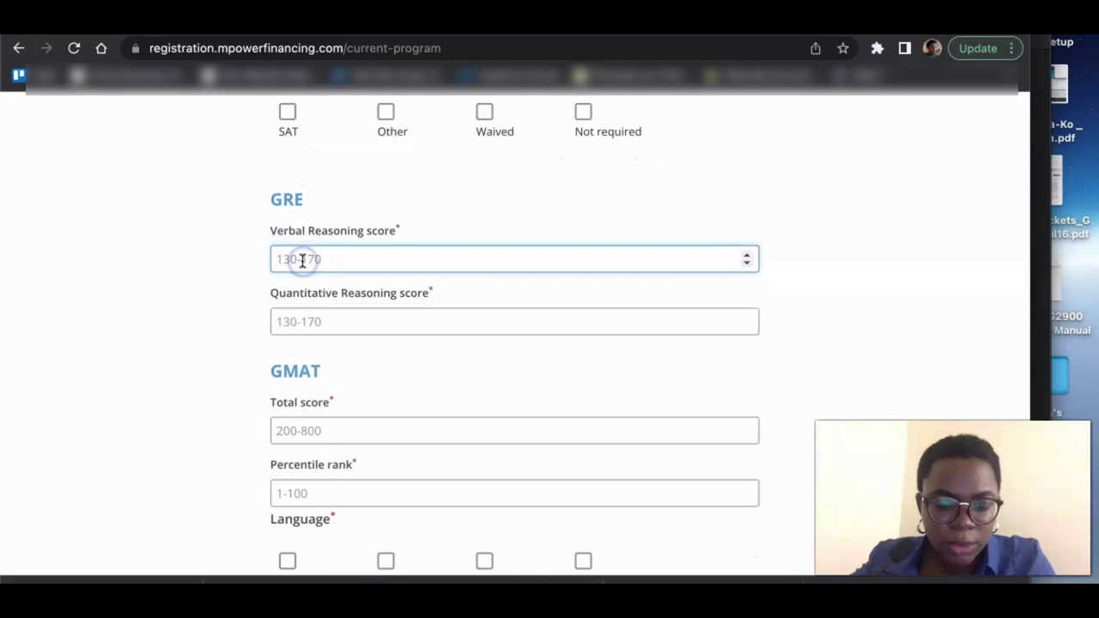
type("16")
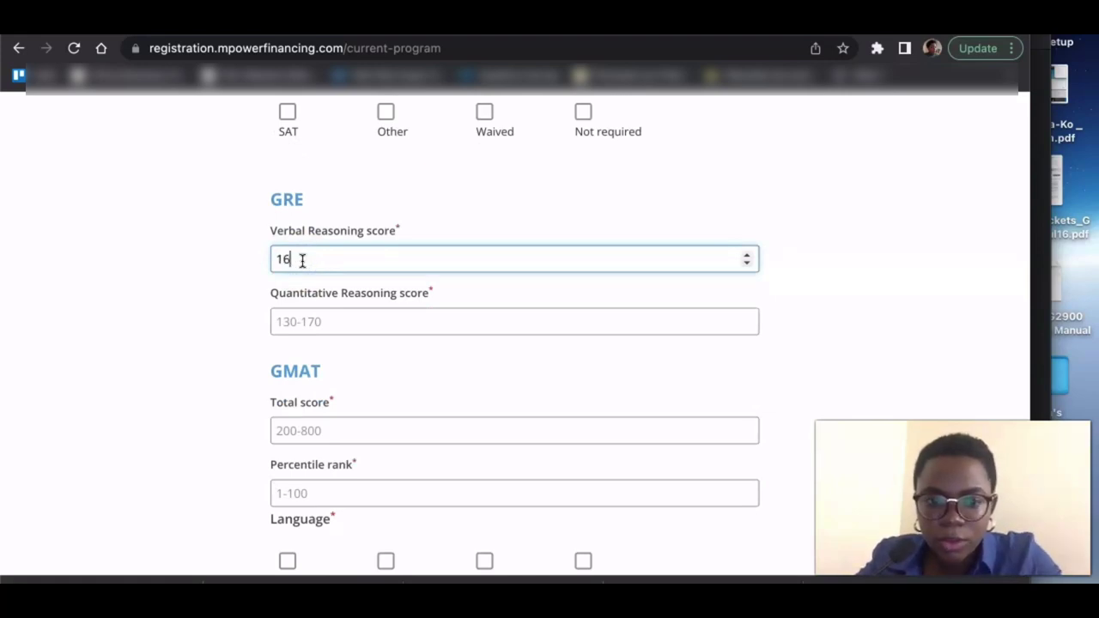
type("5")
left_click(305, 327)
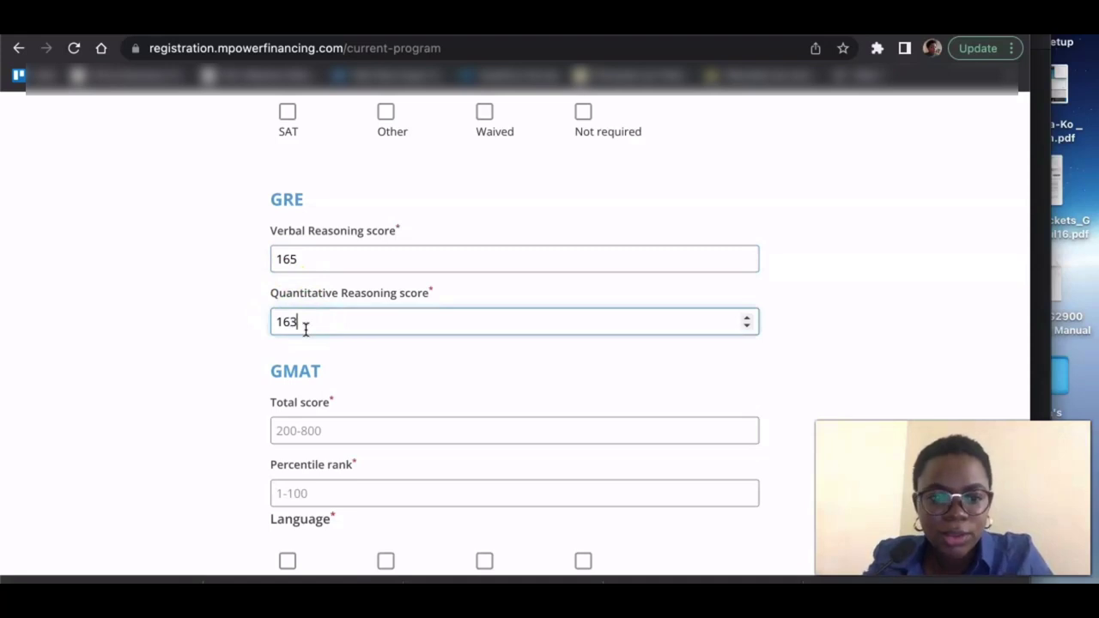
scroll(305, 330, "down", 2)
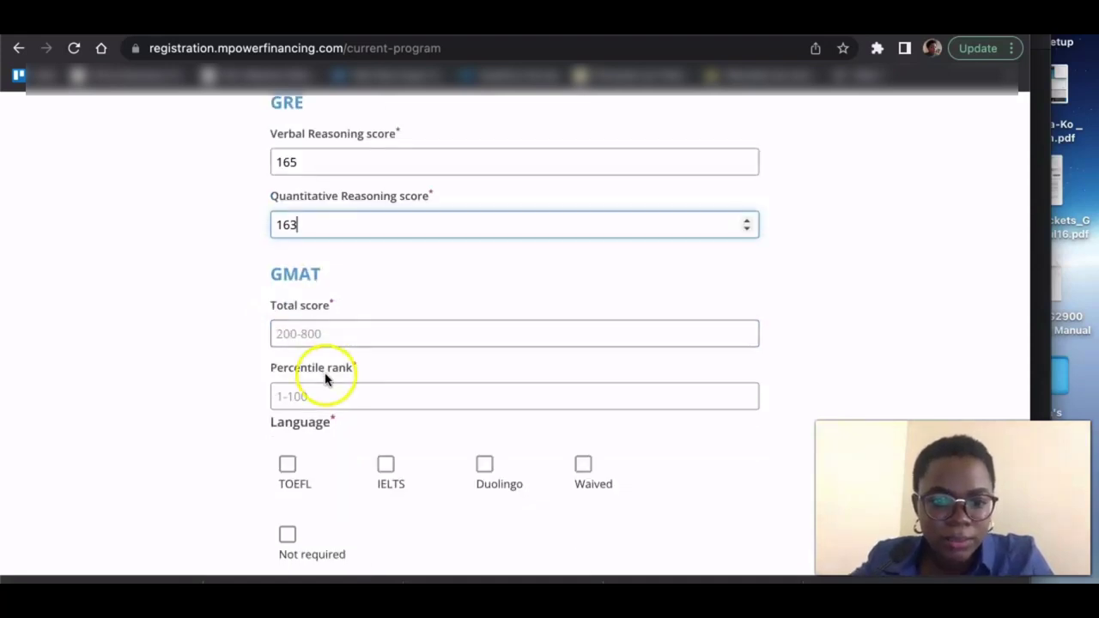
left_click(172, 321)
- Remove GMAT from the required tests and save, which flags the missing previous degree
scroll(167, 318, "up", 5)
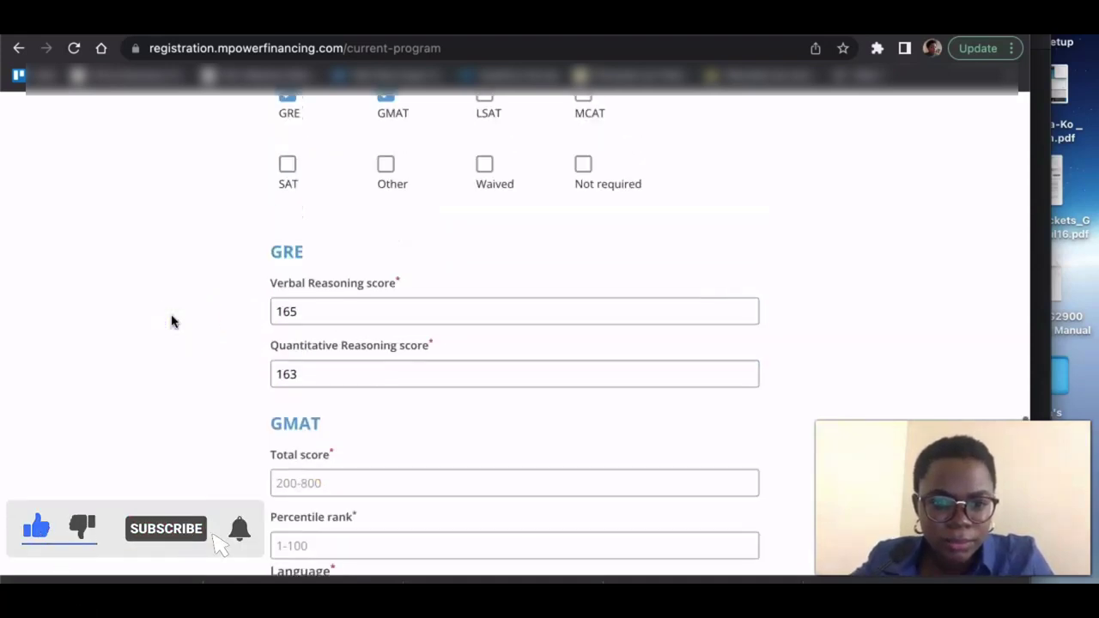
scroll(258, 284, "up", 1)
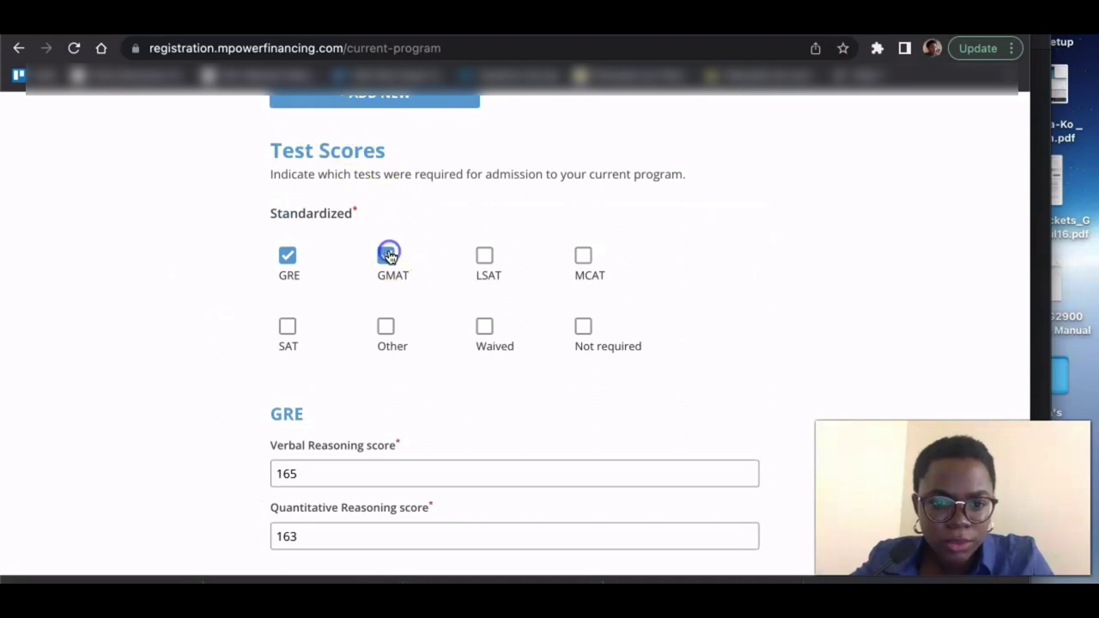
left_click(388, 255)
scroll(213, 347, "down", 5)
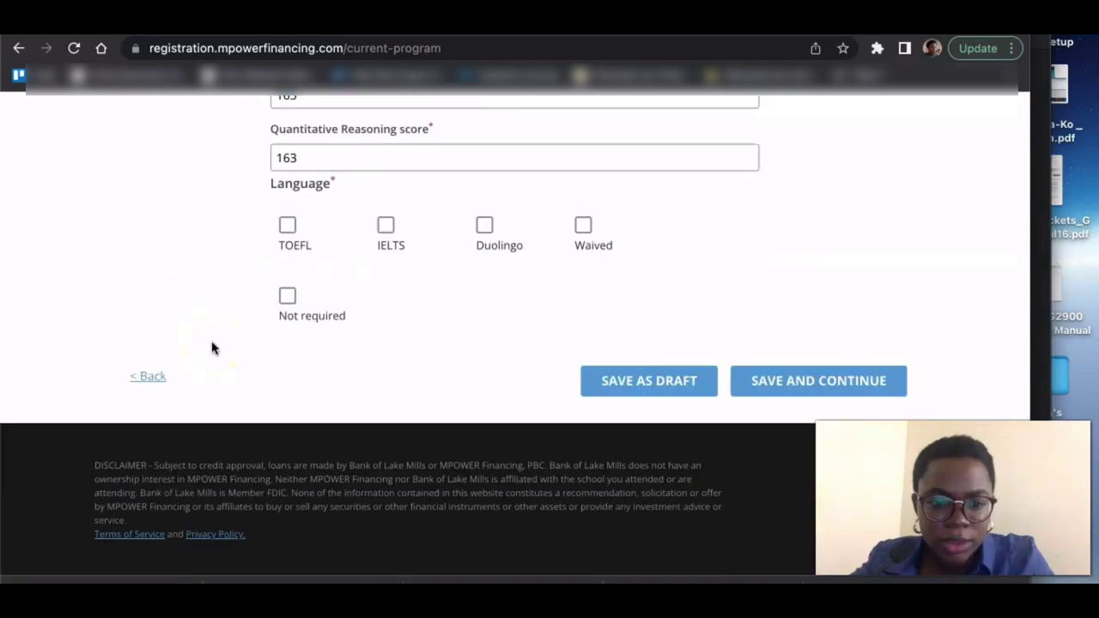
left_click(812, 382)
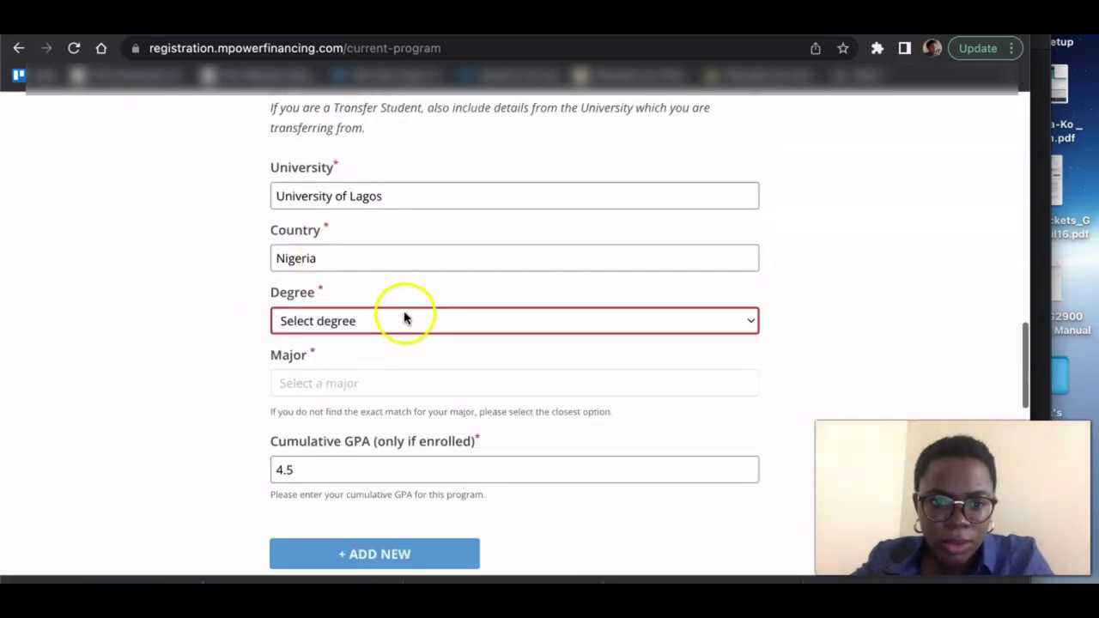
- Set the previous degree to Bachelor's and mark language tests as Not required
left_click(753, 321)
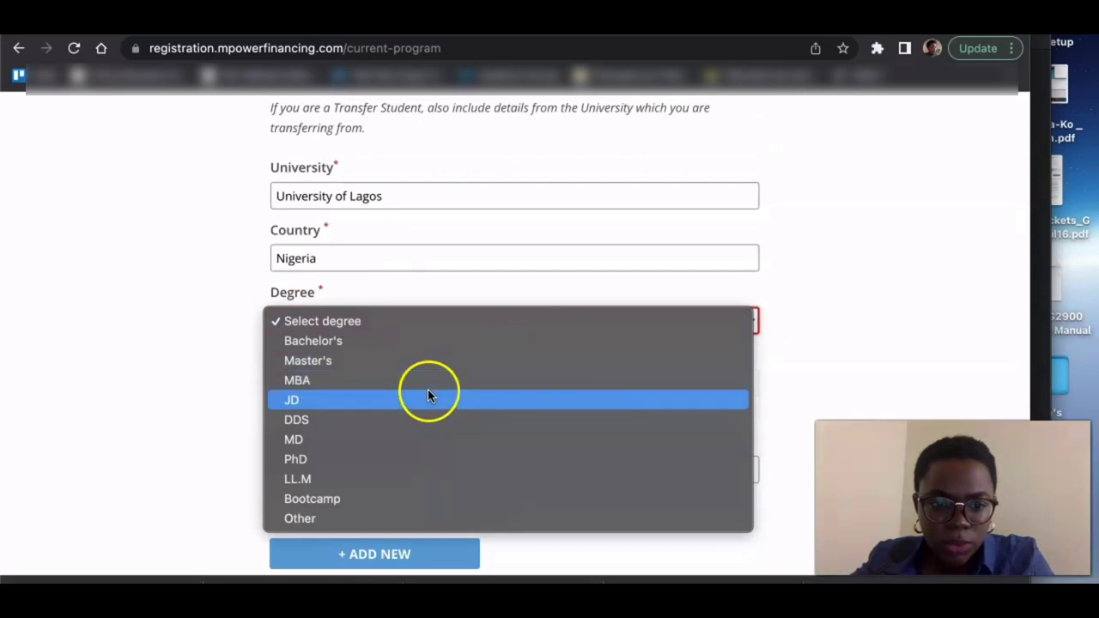
key("Escape")
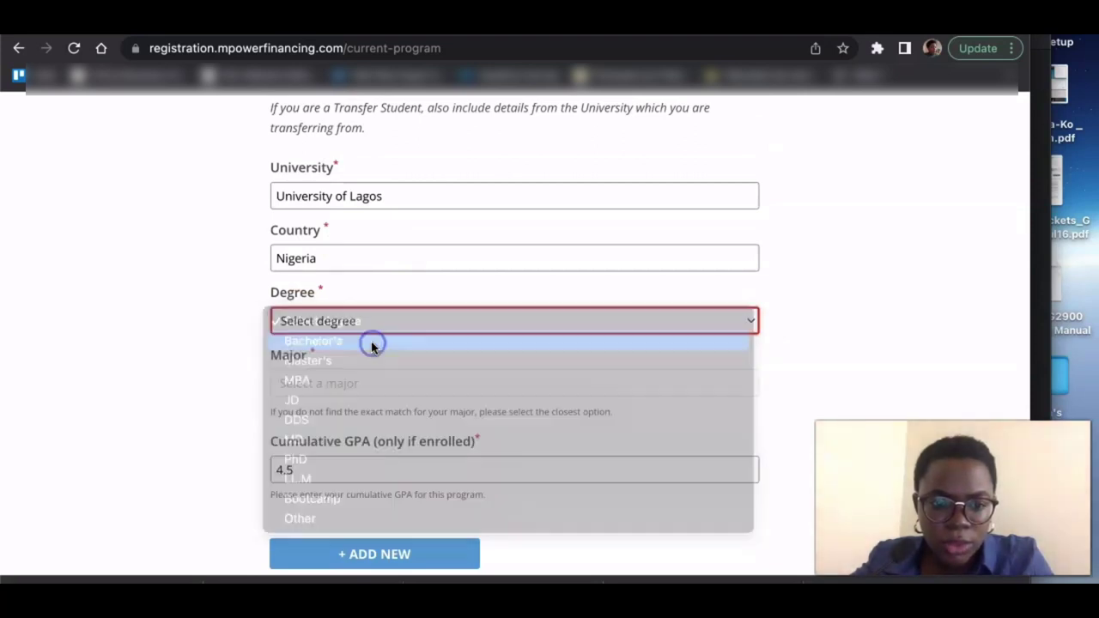
scroll(179, 384, "down", 9)
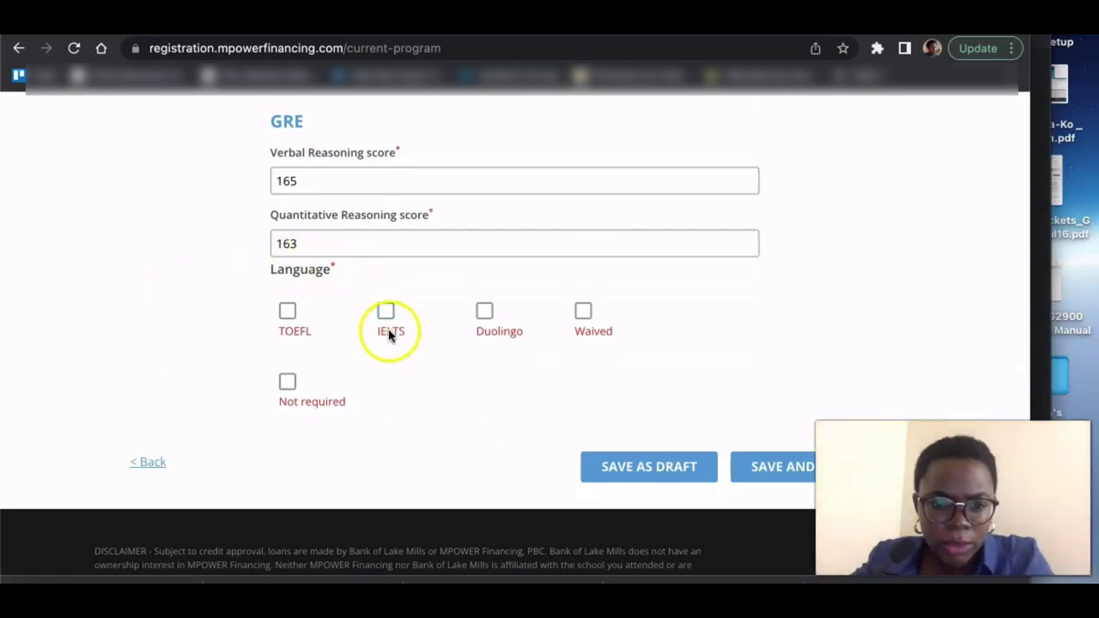
left_click(287, 384)
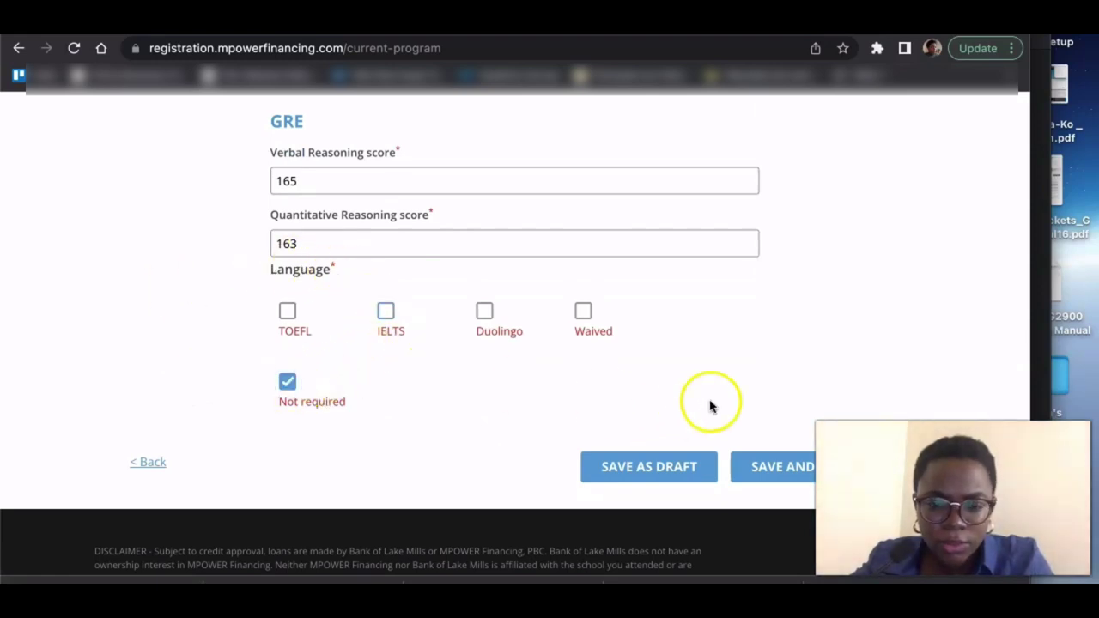
left_click(779, 468)
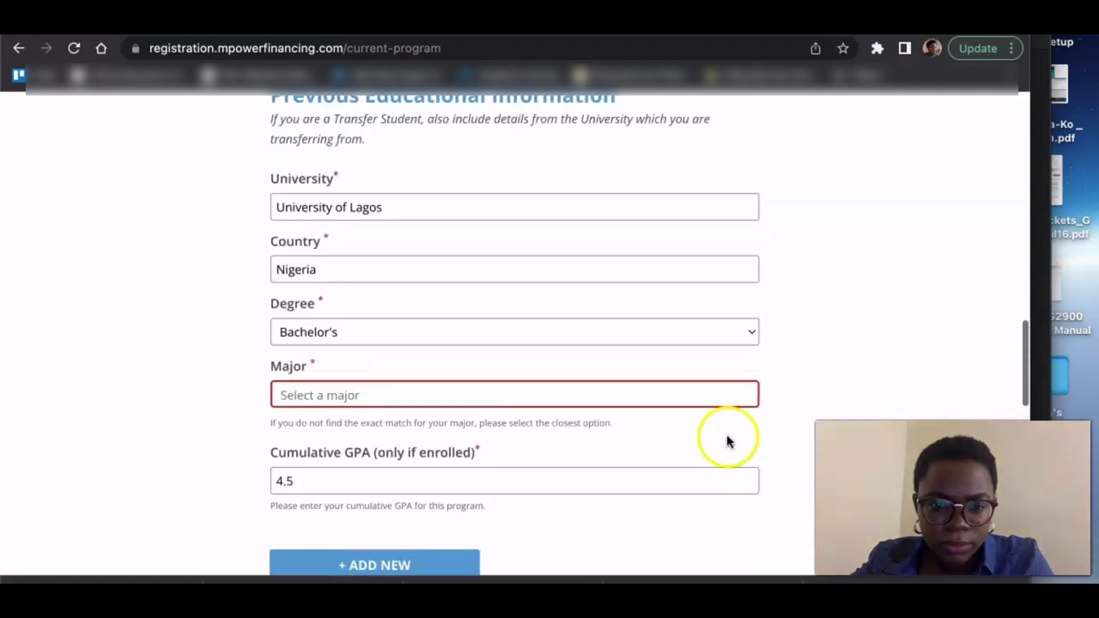
- Choose Advanced General Dentistry as the previous degree's major
left_click(619, 397)
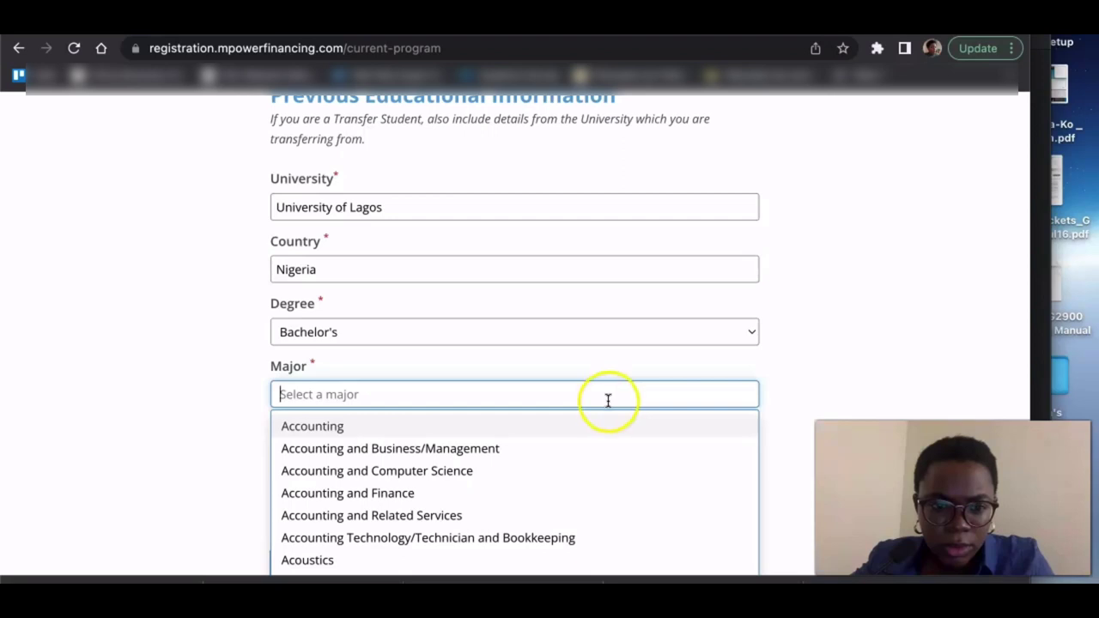
scroll(554, 489, "down", 1)
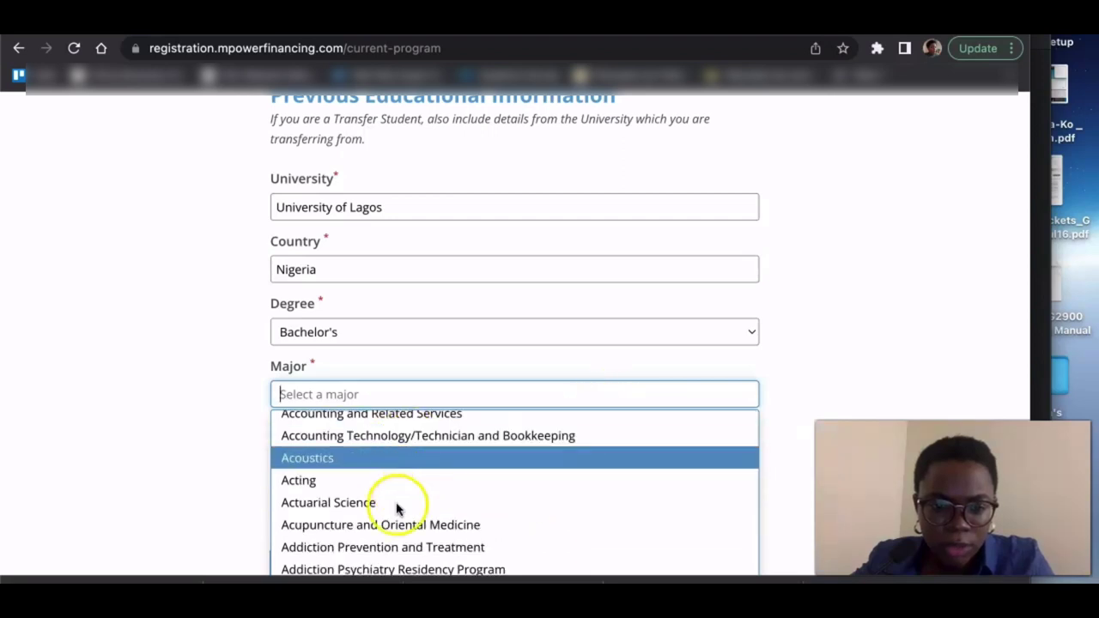
scroll(392, 533, "down", 5)
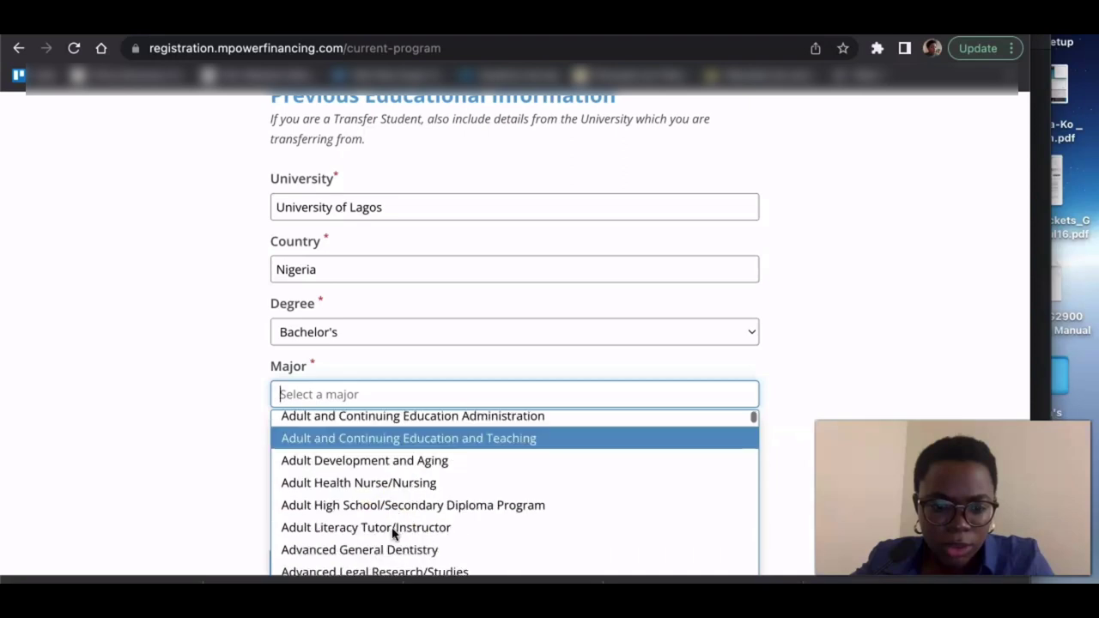
scroll(391, 528, "down", 1)
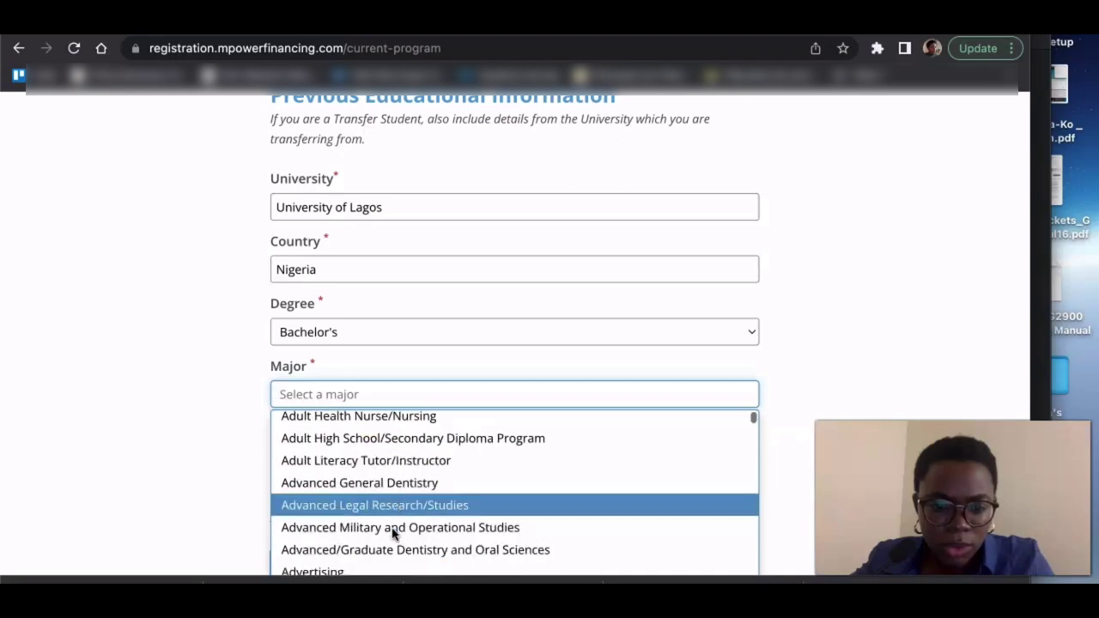
left_click(388, 476)
scroll(172, 370, "down", 5)
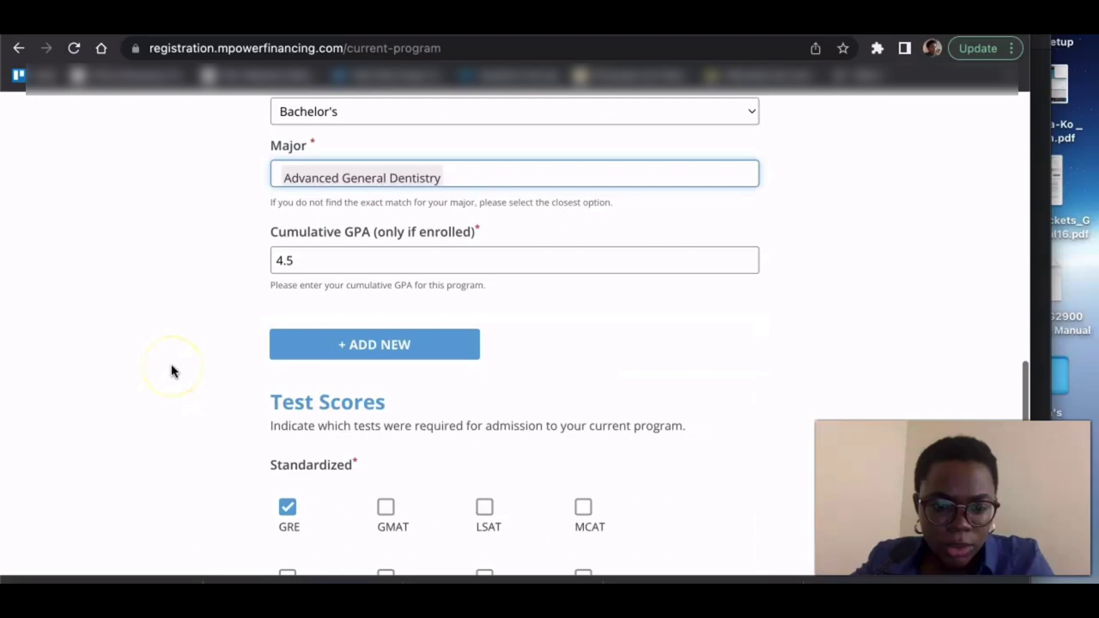
scroll(172, 371, "down", 6)
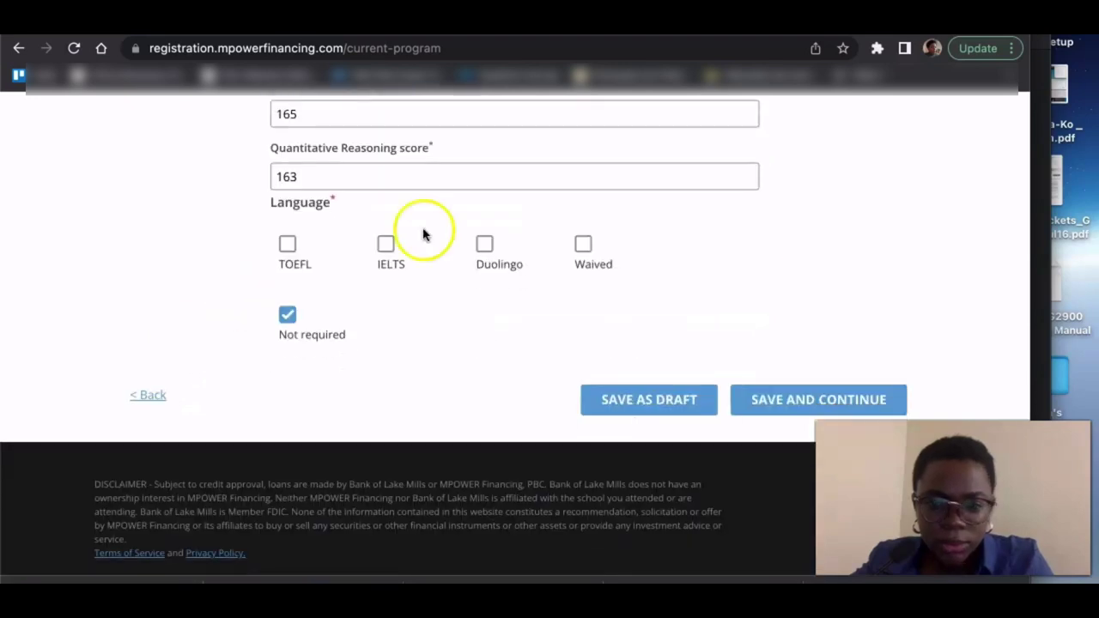
- Save the program details and answer No to having a post-graduation job offer
left_click(793, 400)
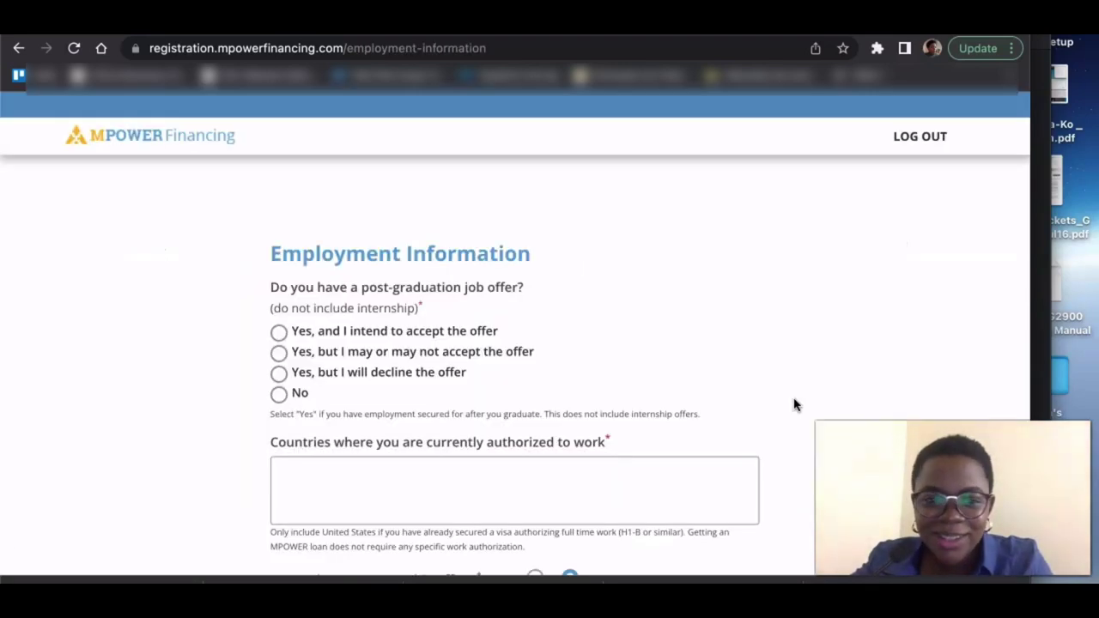
left_click(348, 234)
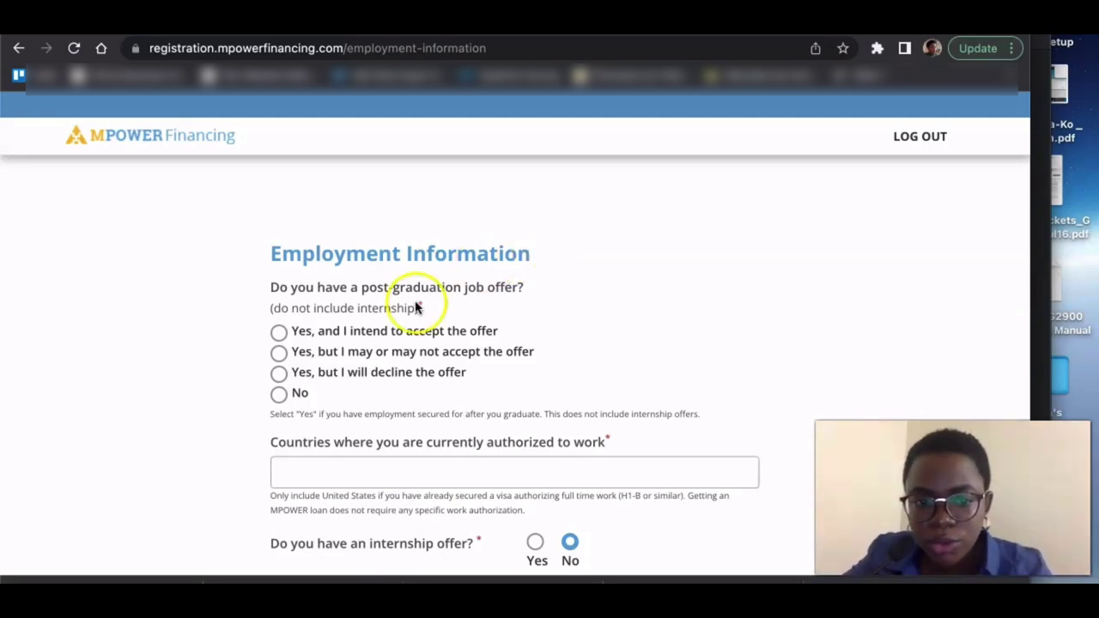
left_click(280, 396)
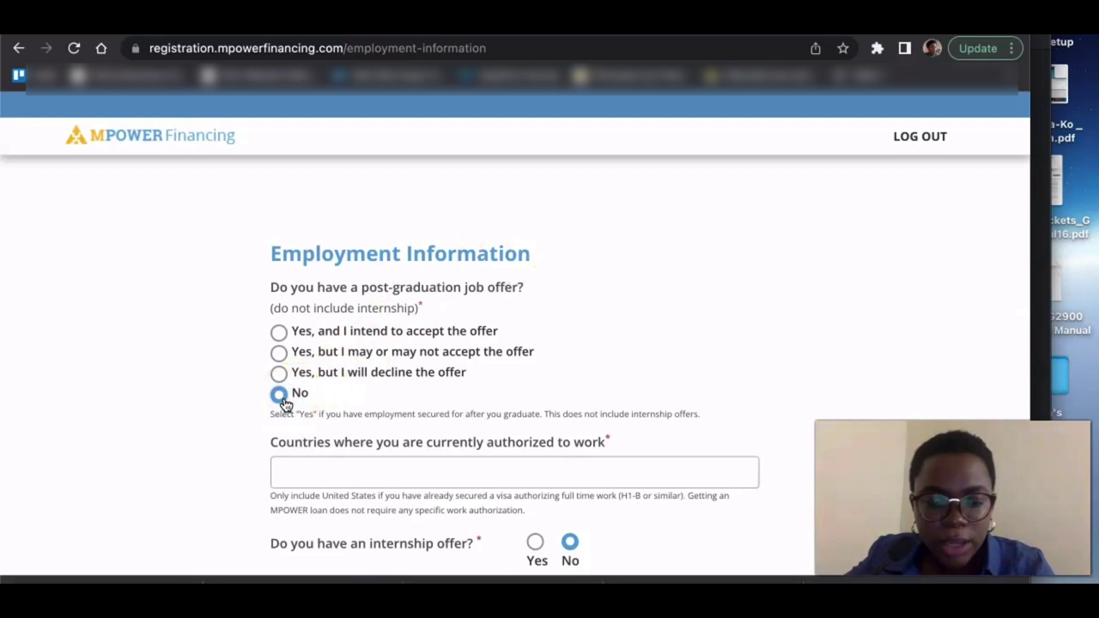
scroll(258, 403, "down", 2)
- Add Nigeria as a country authorized to work in
left_click(412, 350)
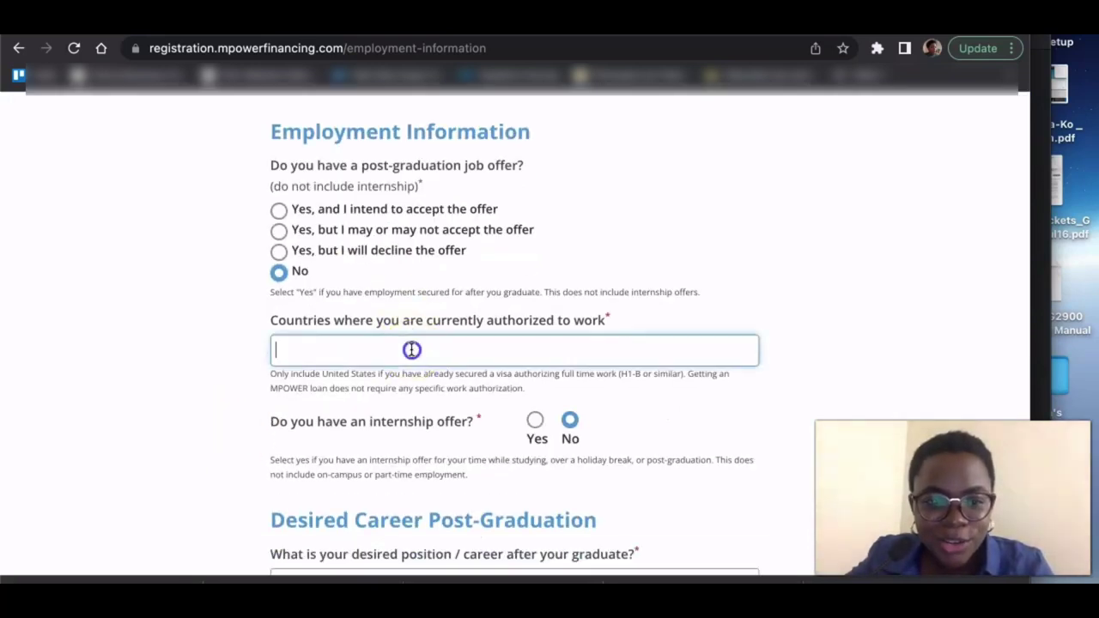
type("niger")
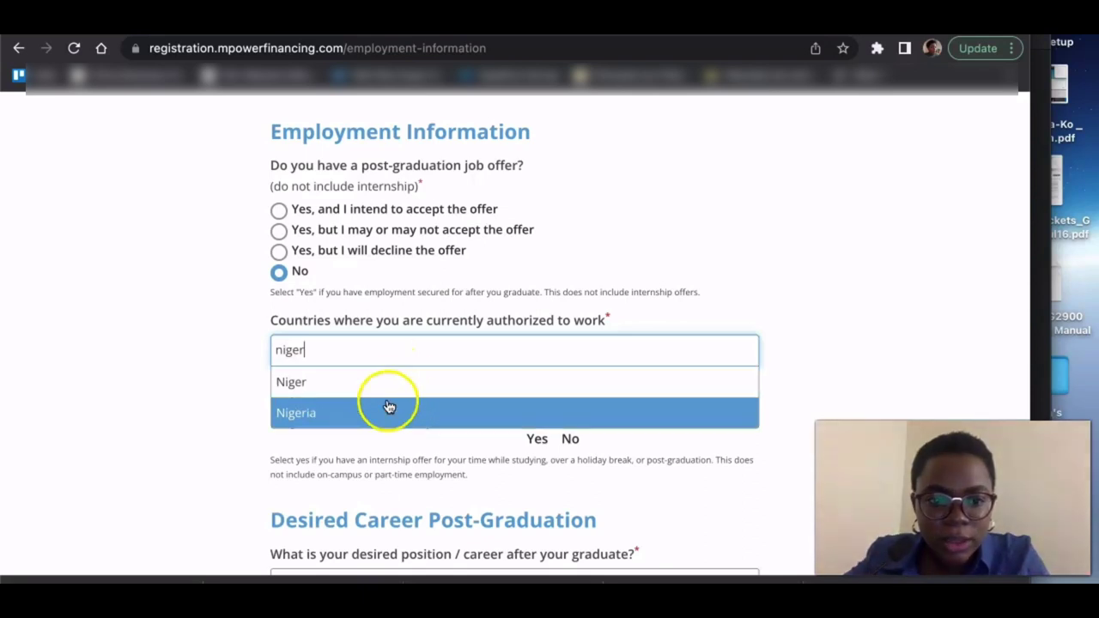
left_click(386, 412)
scroll(172, 380, "down", 3)
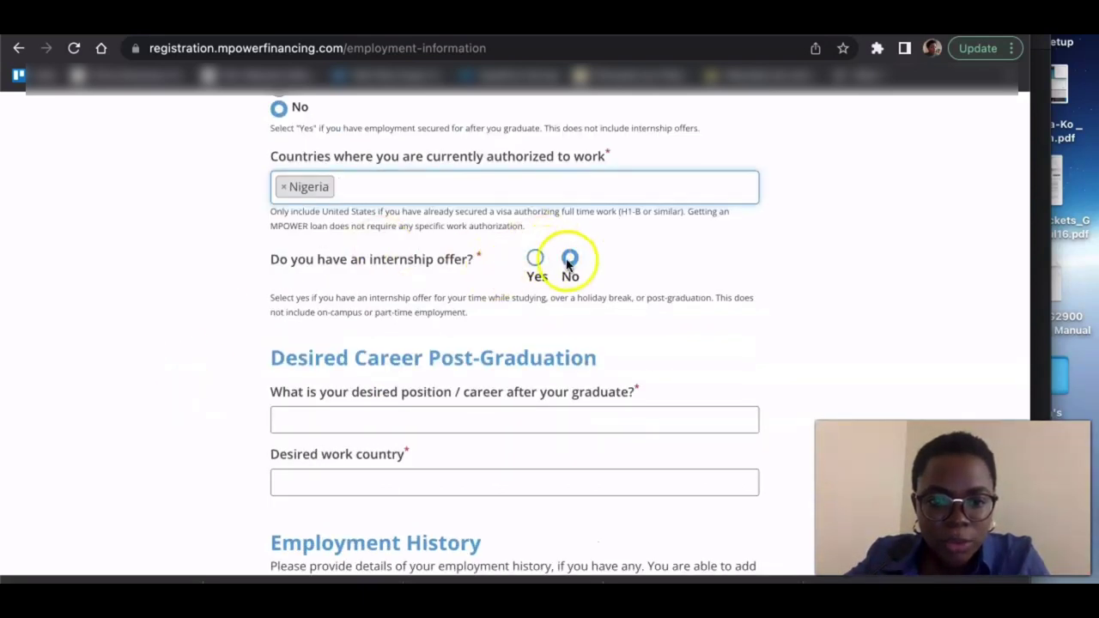
scroll(201, 311, "down", 3)
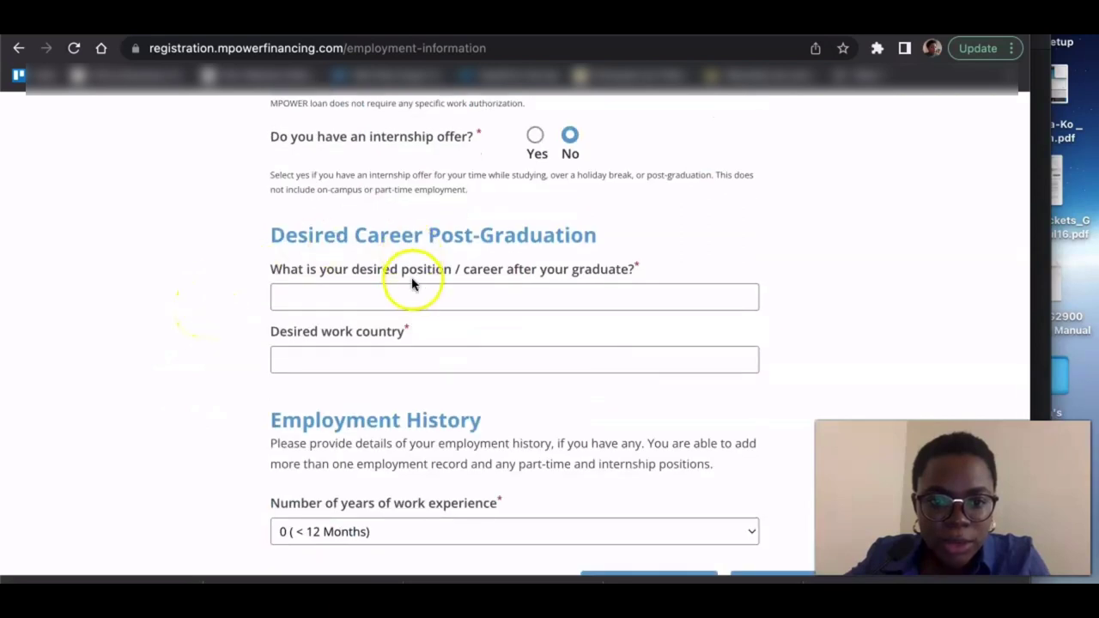
left_click(390, 300)
- Enter Consultant as the desired position, with Canada as the work country
left_click(390, 301)
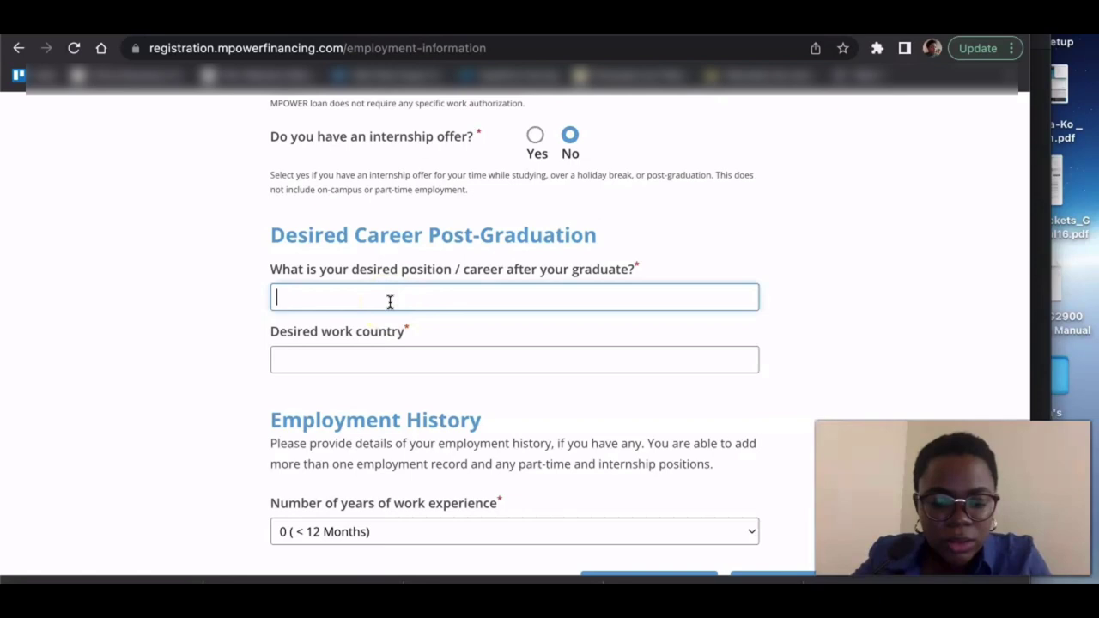
type("Consultant")
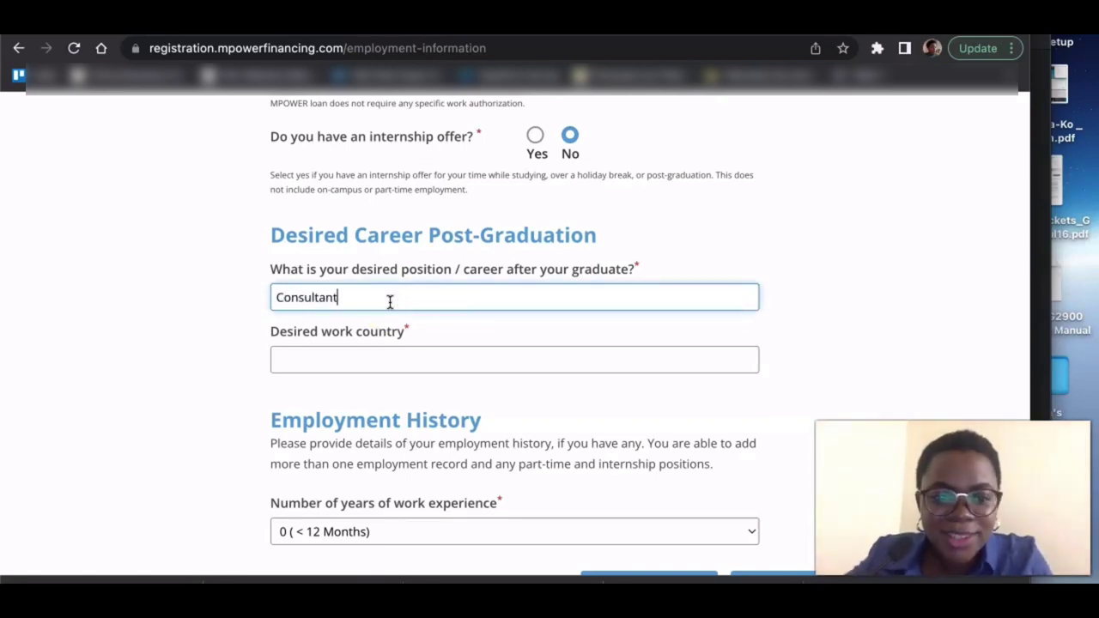
left_click(333, 365)
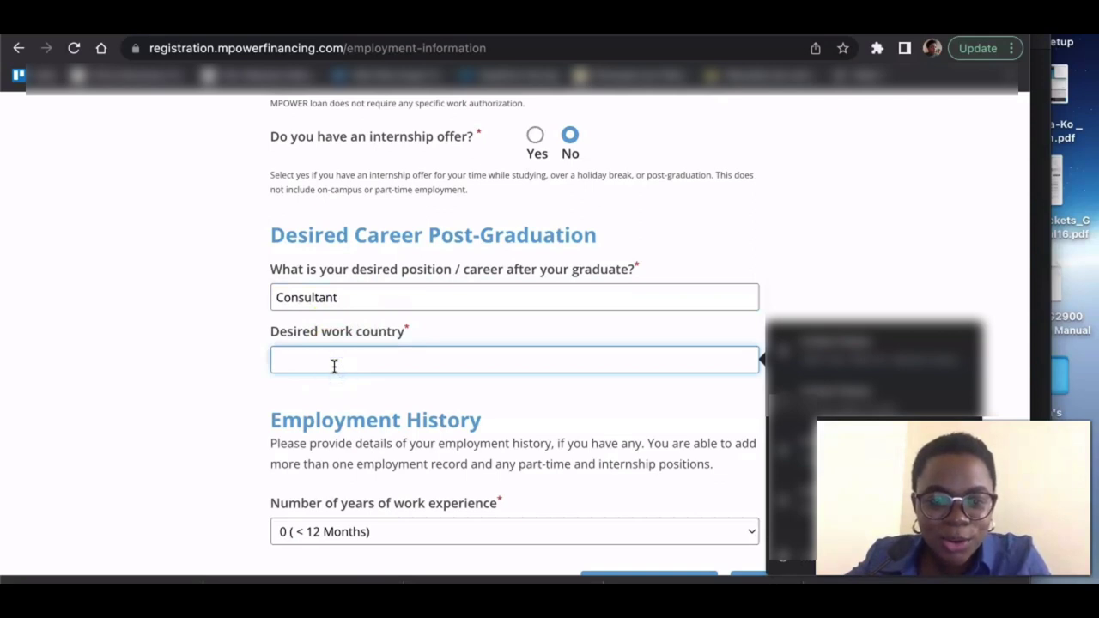
type("Canada")
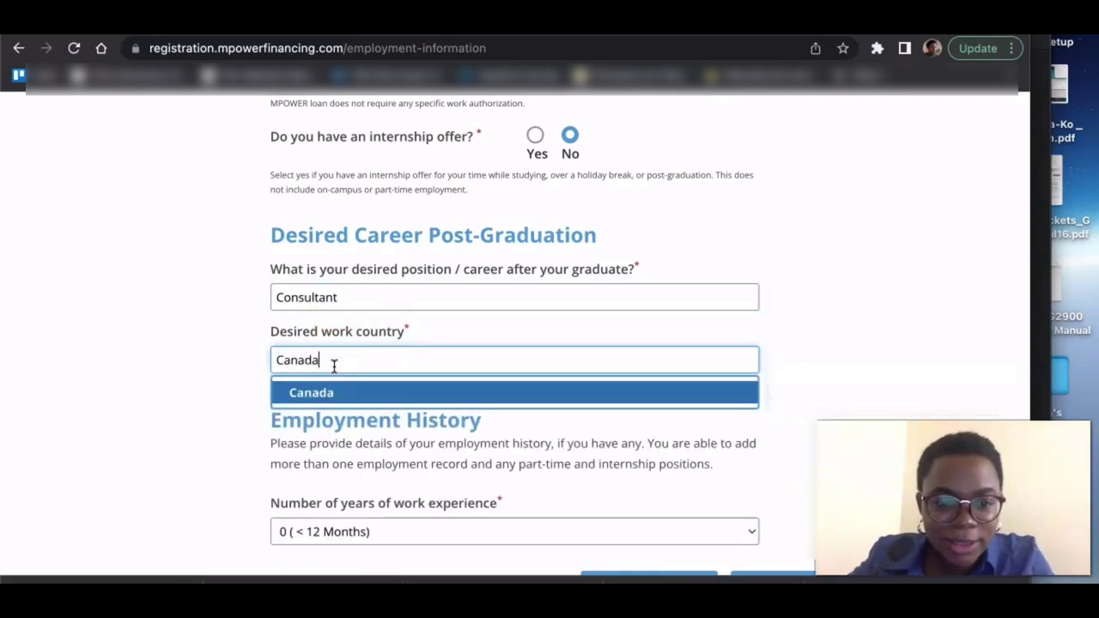
left_click(309, 393)
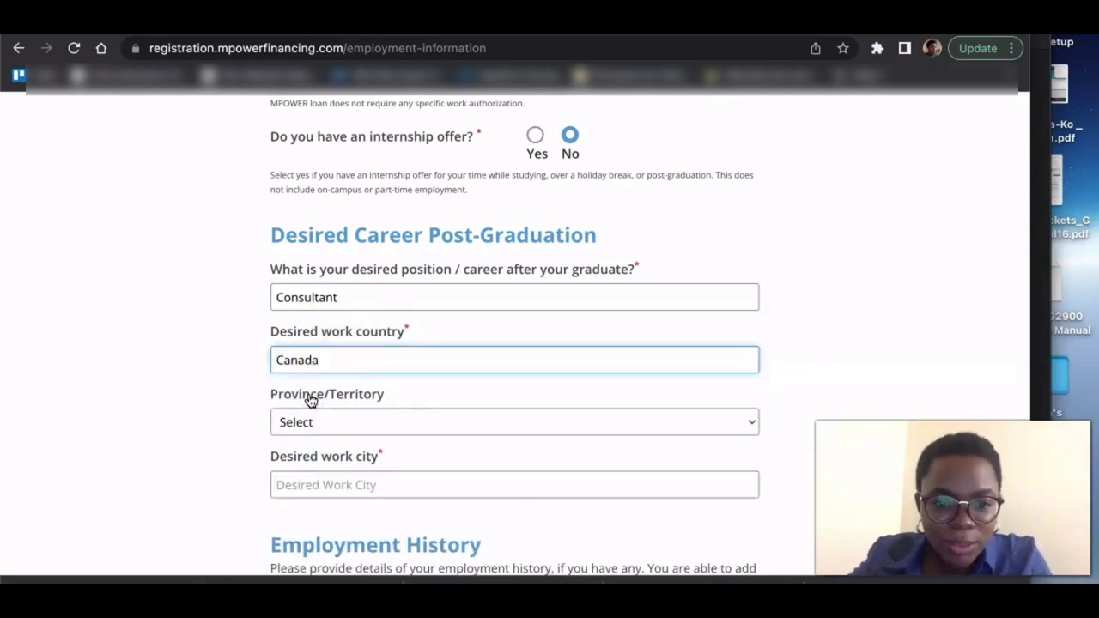
- Set the desired work location to British Columbia, city Vancouver
scroll(311, 400, "down", 2)
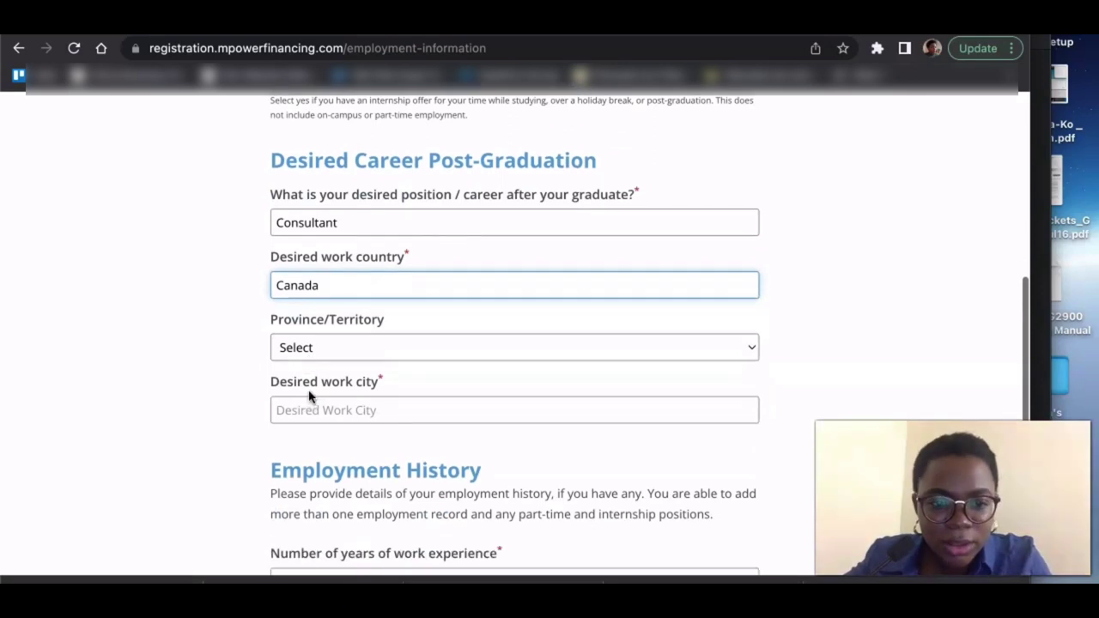
left_click(329, 352)
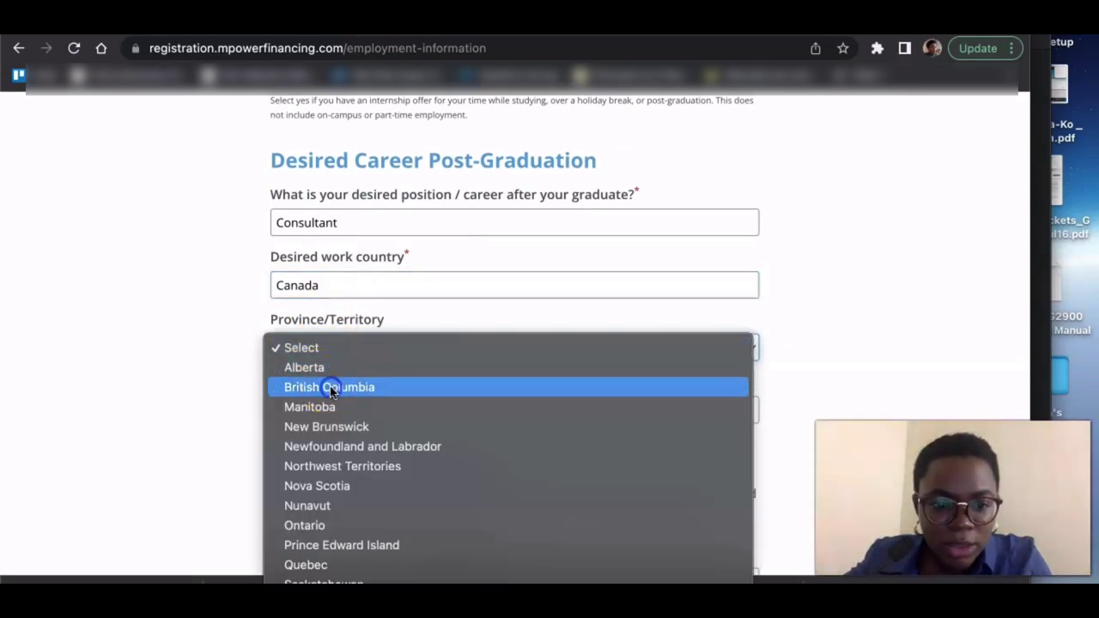
left_click(330, 391)
scroll(331, 389, "down", 3)
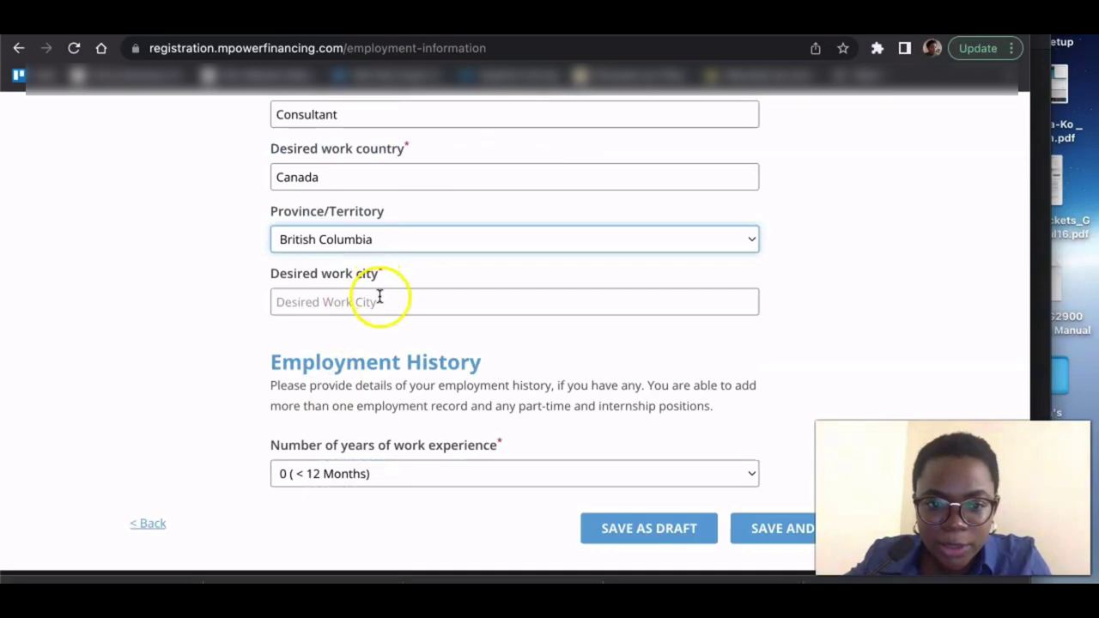
left_click(378, 302)
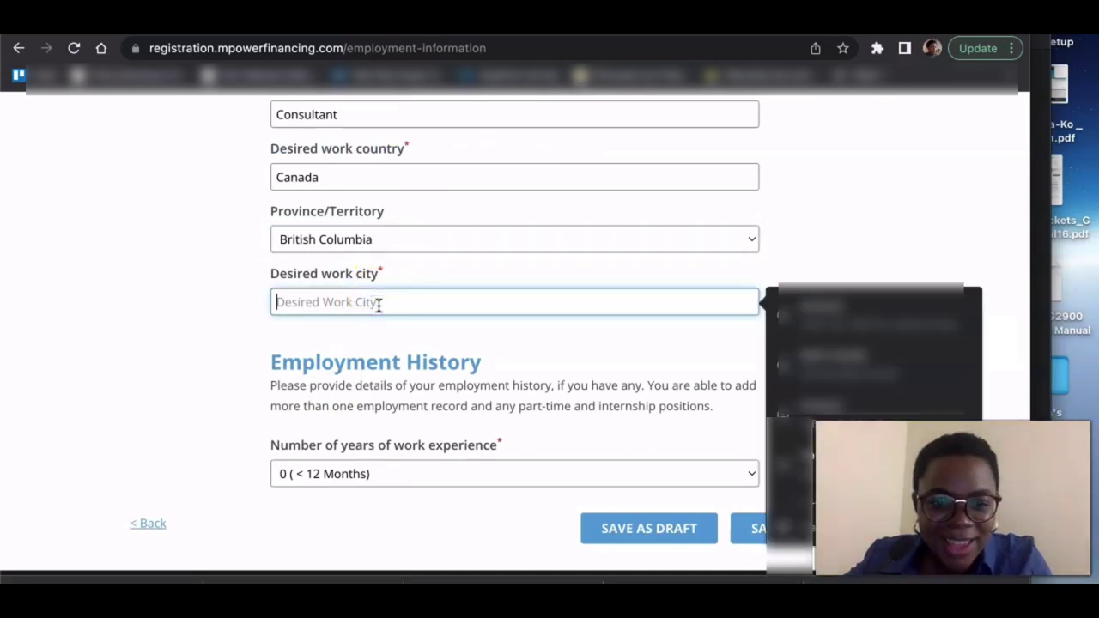
type("Van")
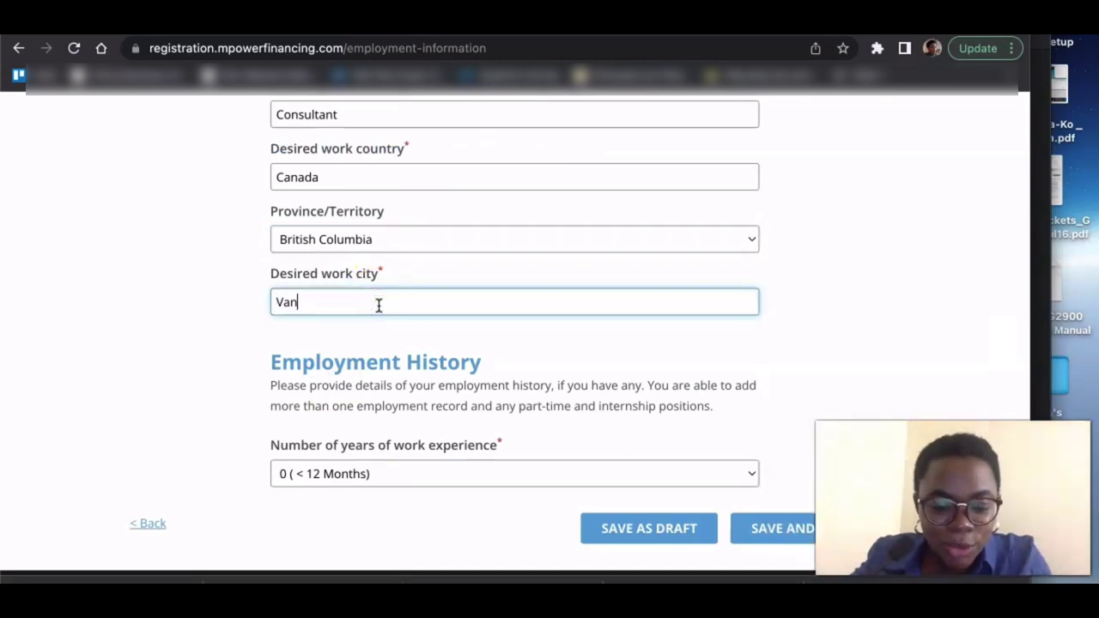
type("couver")
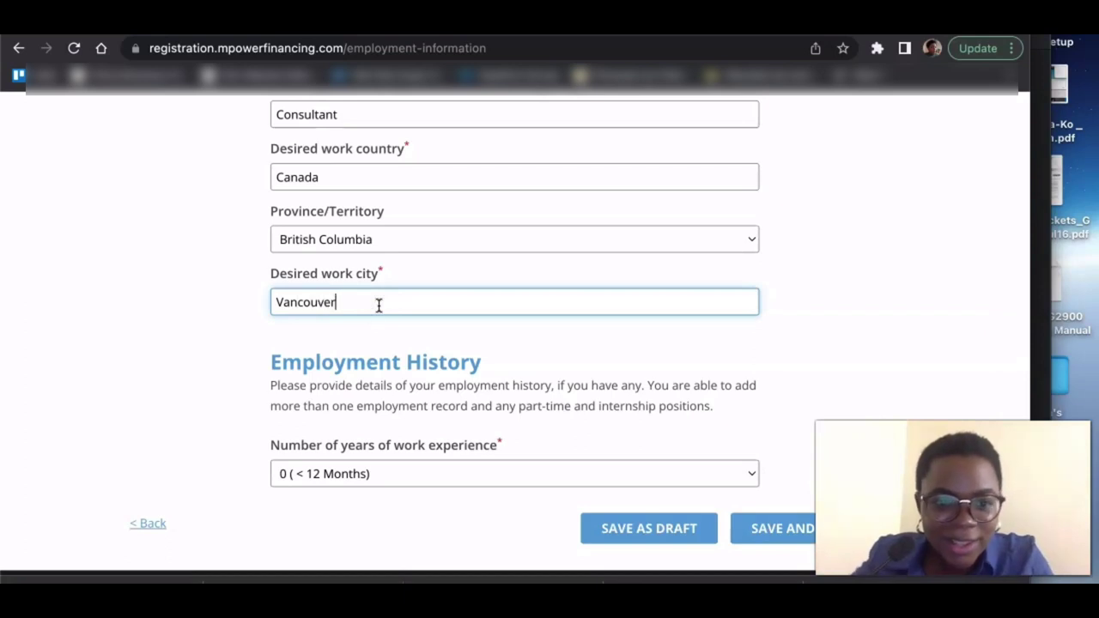
scroll(162, 344, "down", 1)
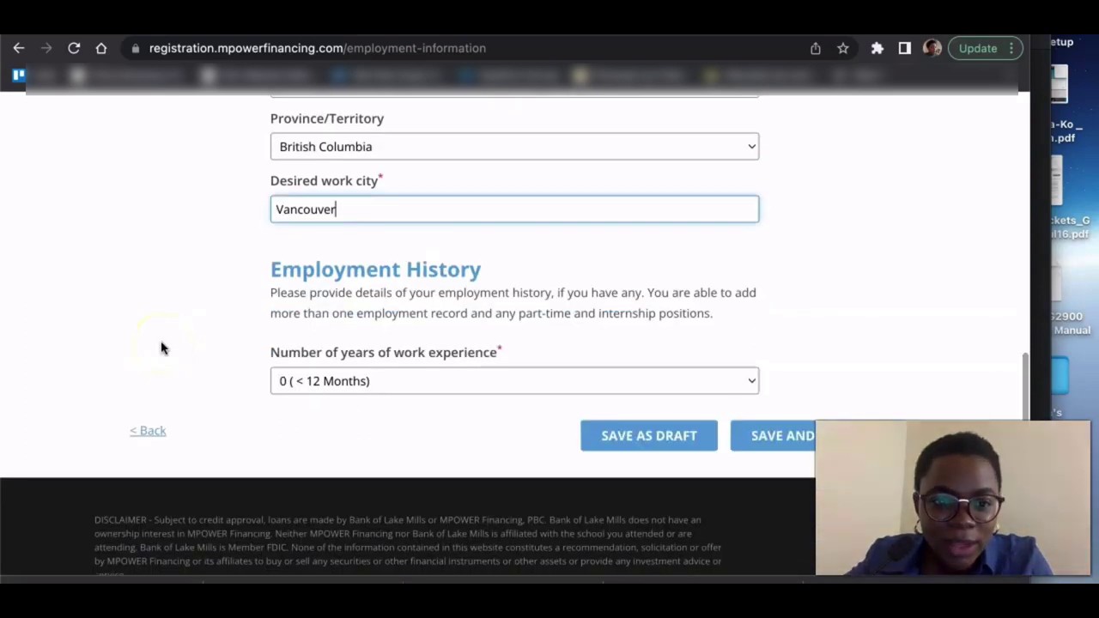
- Choose 4+ years of work experience and look over the job entry fields
left_click(161, 344)
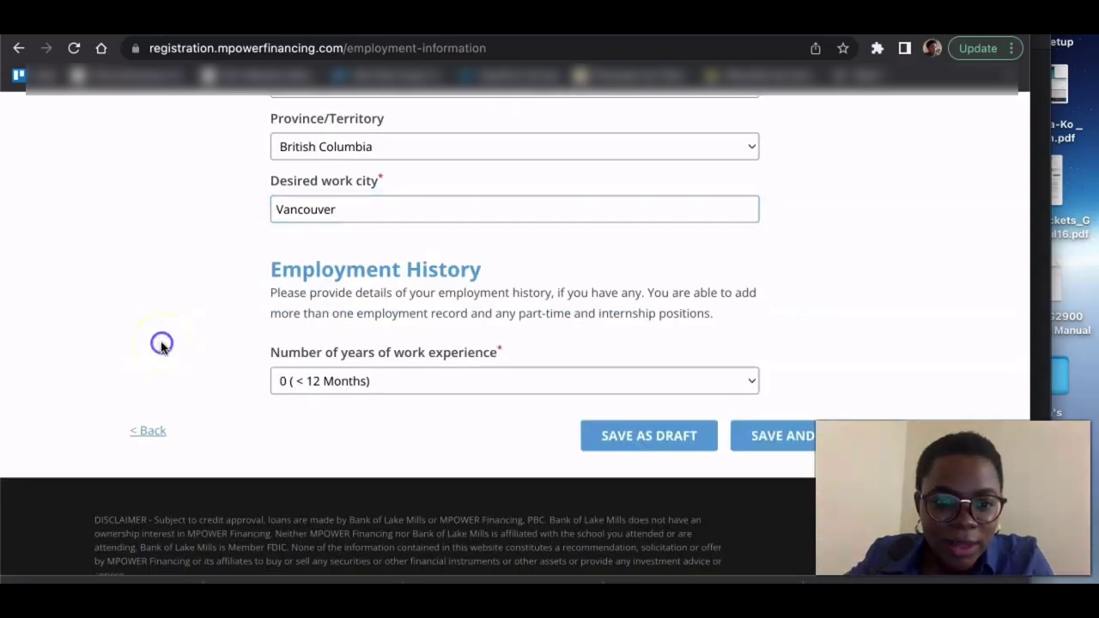
left_click(454, 392)
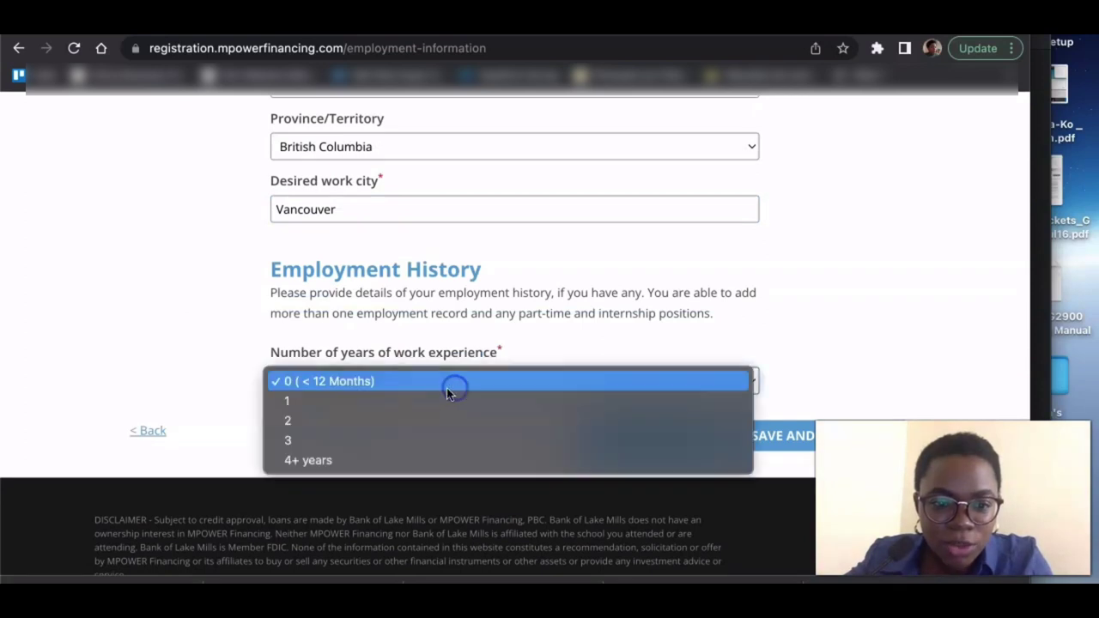
left_click(351, 457)
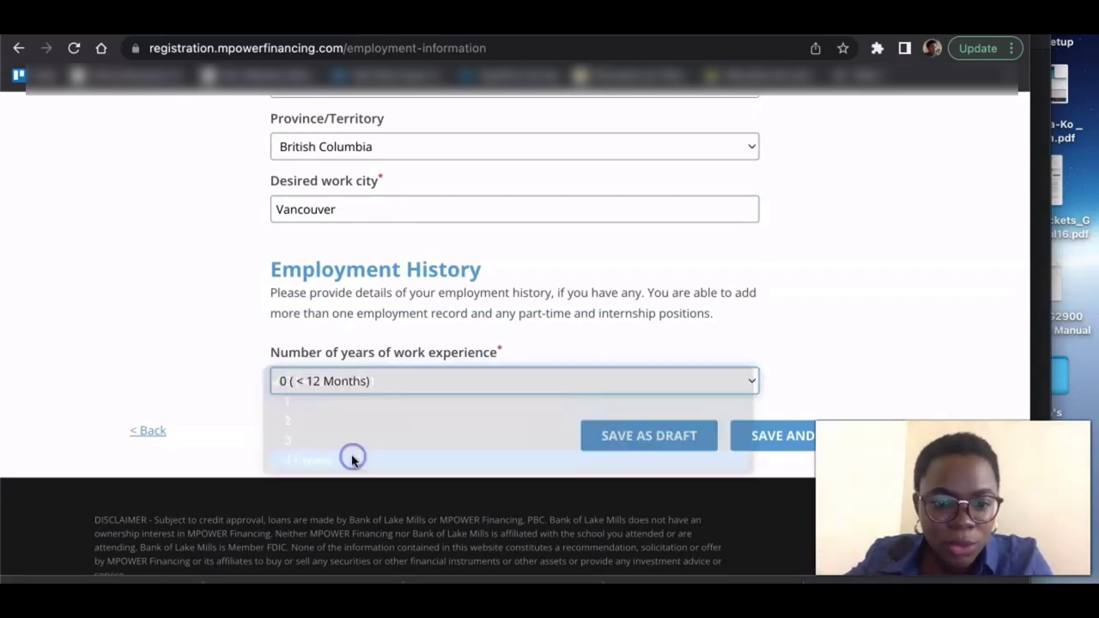
scroll(779, 392, "down", 6)
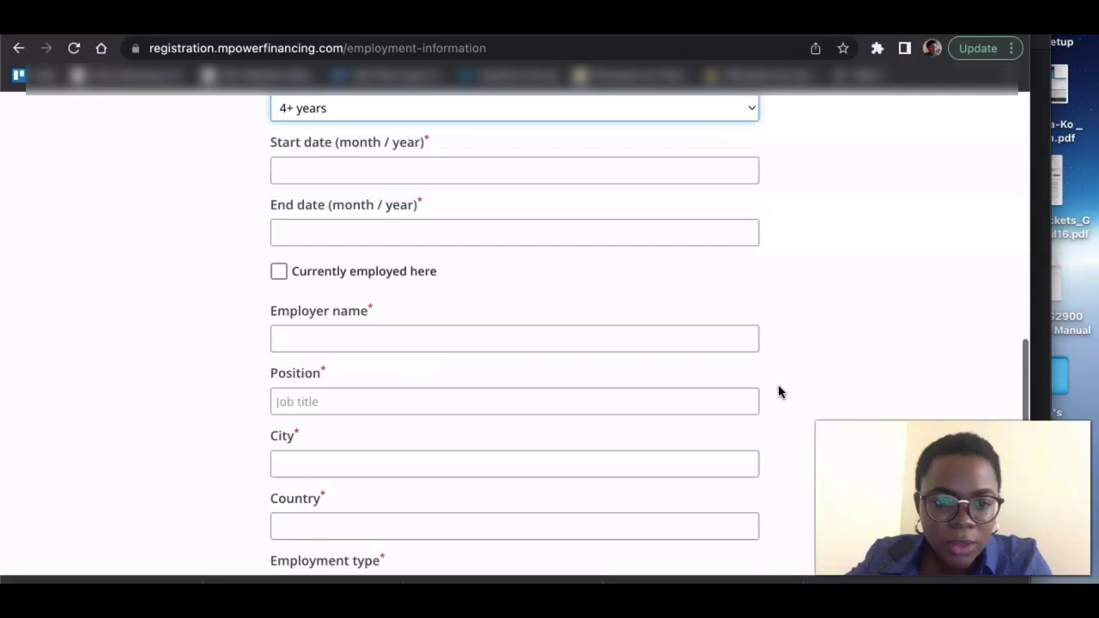
scroll(779, 391, "up", 4)
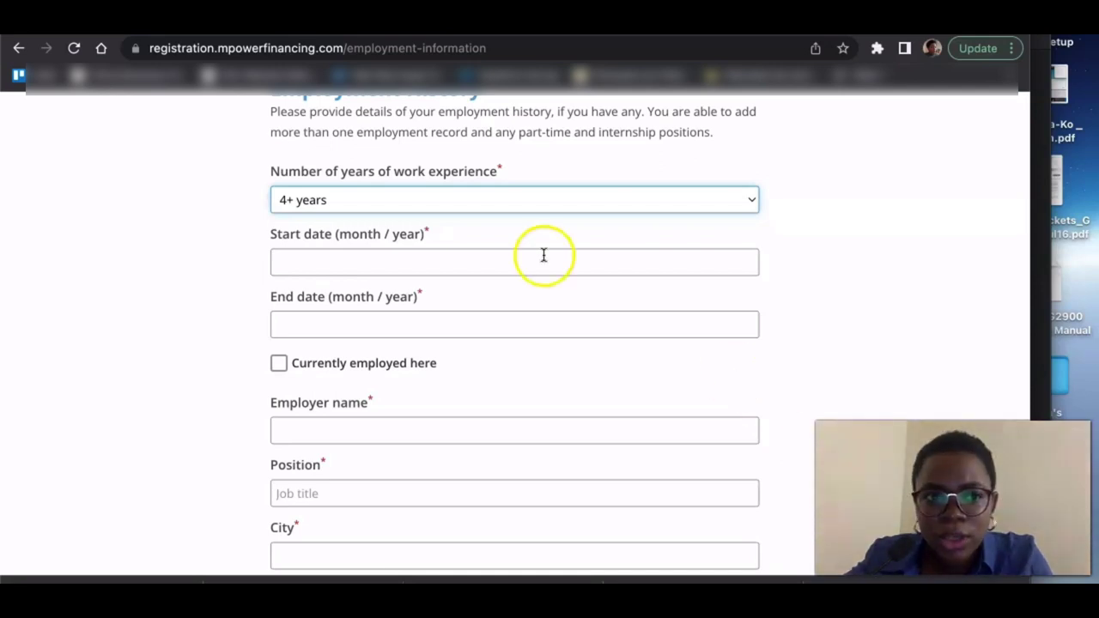
scroll(196, 184, "down", 4)
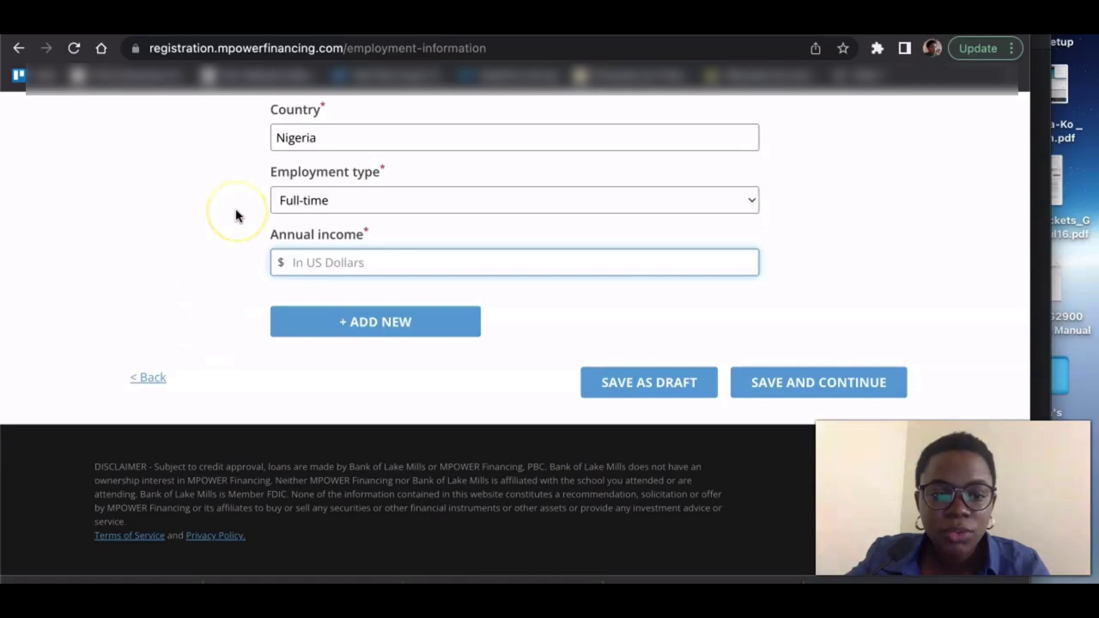
scroll(236, 216, "up", 2)
scroll(237, 216, "up", 2)
scroll(237, 217, "down", 3)
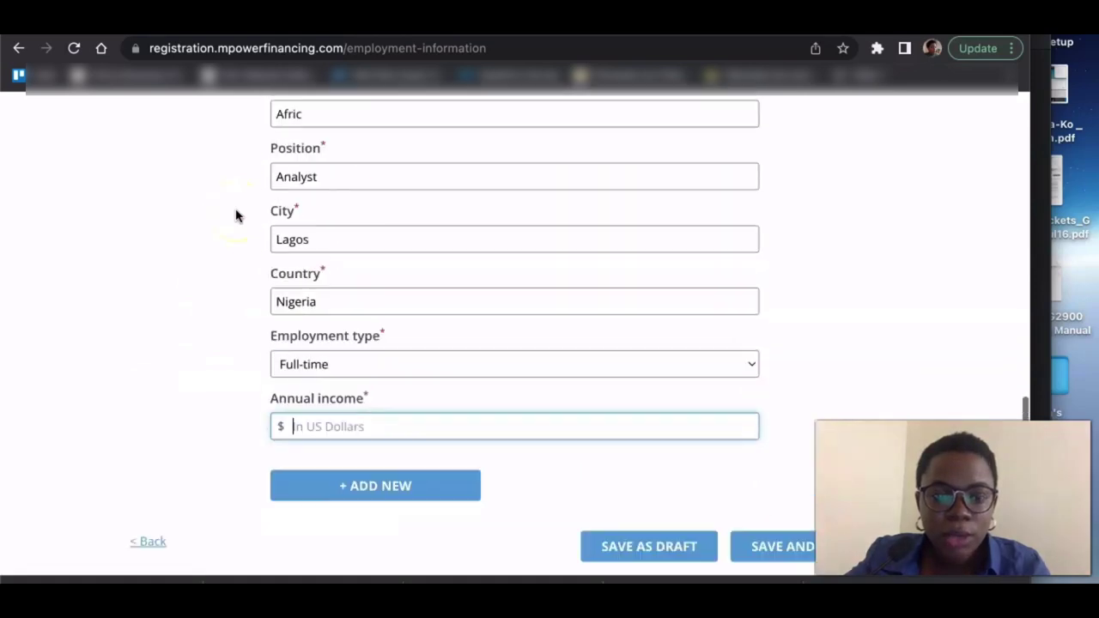
scroll(237, 216, "down", 2)
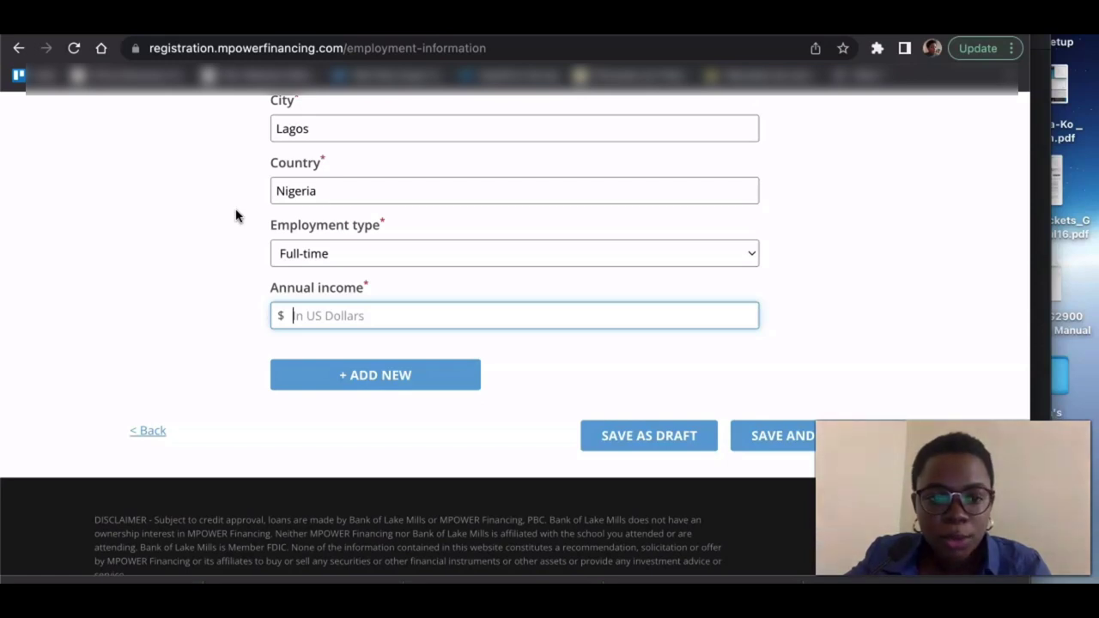
- Enter $40000 as annual income and save the employment information
left_click(335, 306)
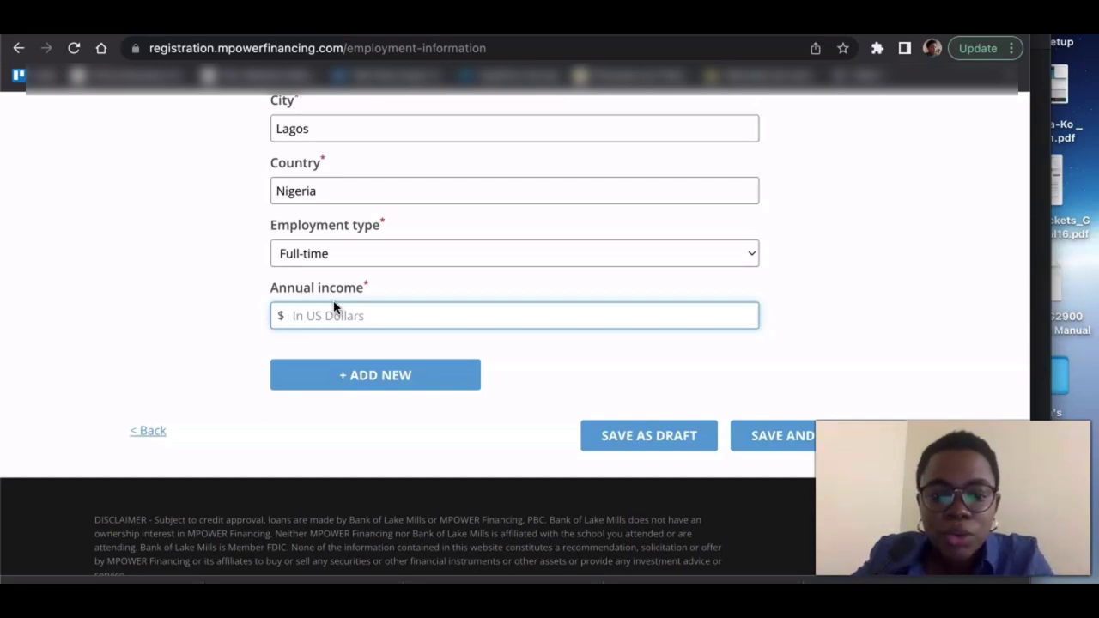
left_click(334, 315)
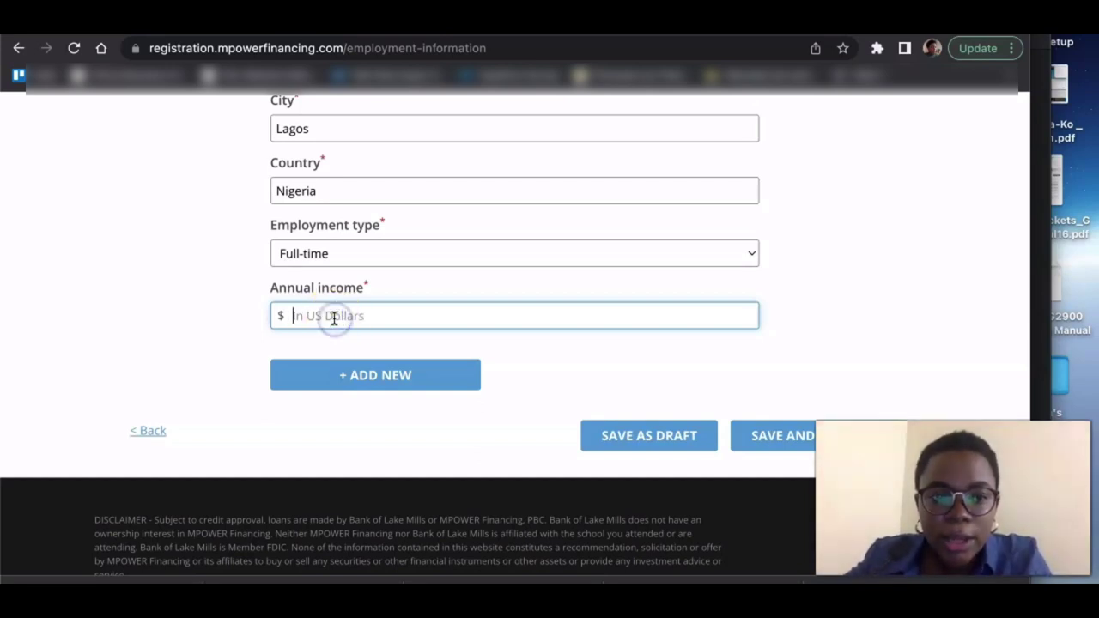
left_click(334, 316)
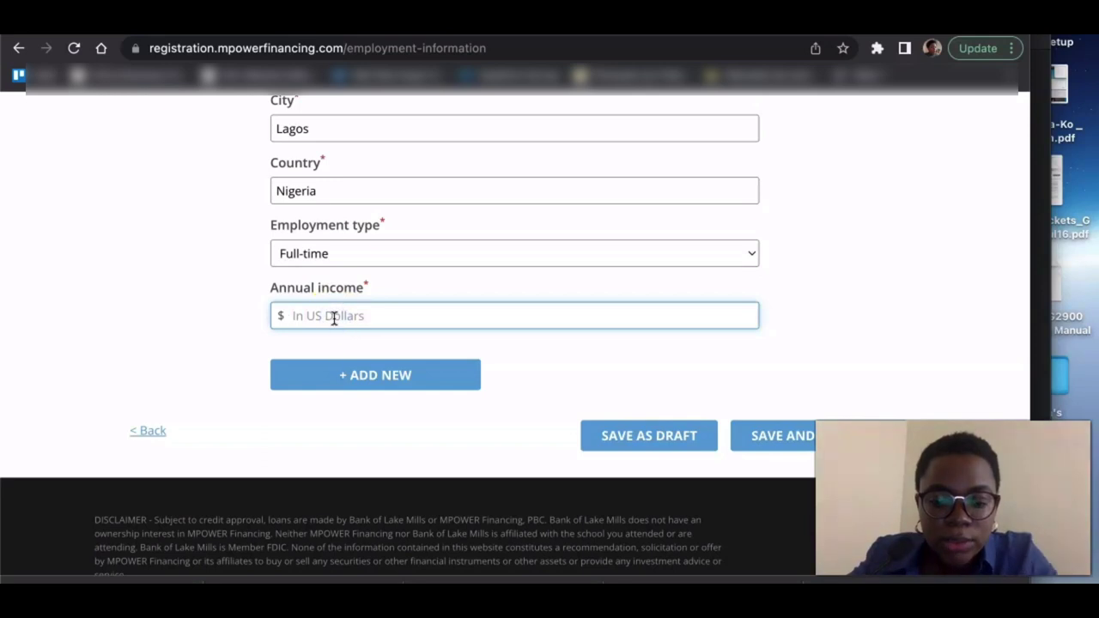
type("40000")
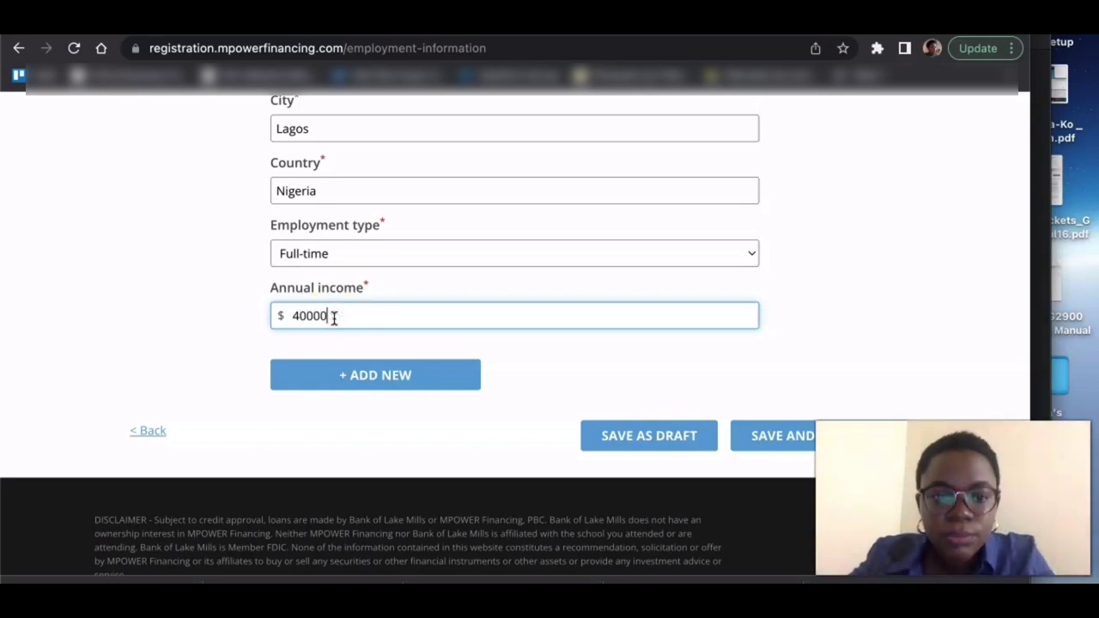
key("Return")
left_click(402, 363)
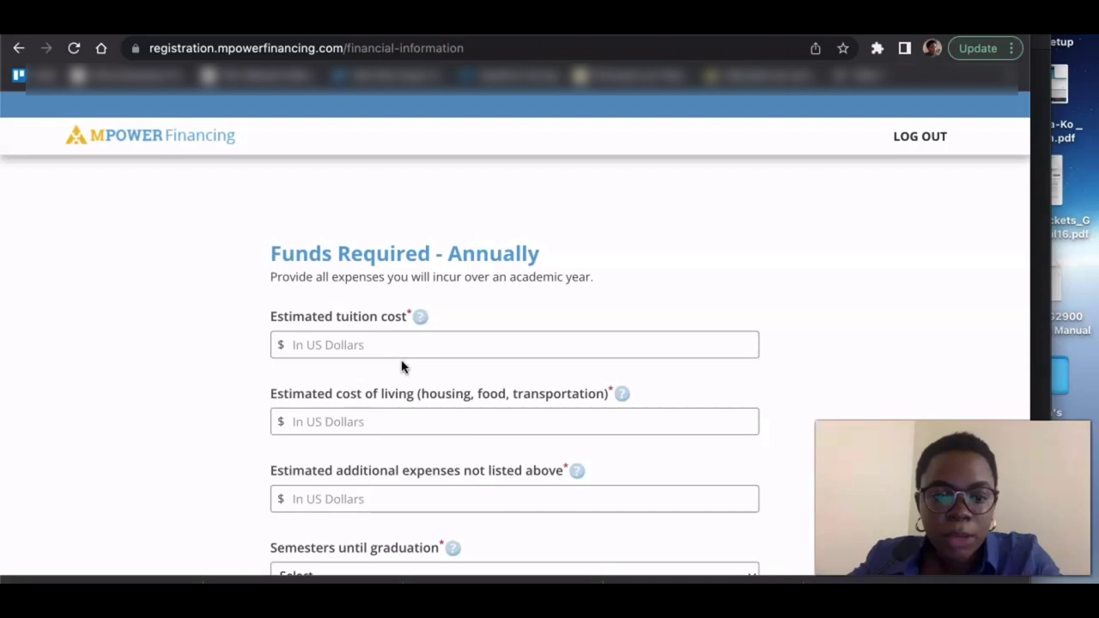
- Enter tuition 30000, cost of living 10000 and additional expenses 1000
scroll(403, 367, "down", 2)
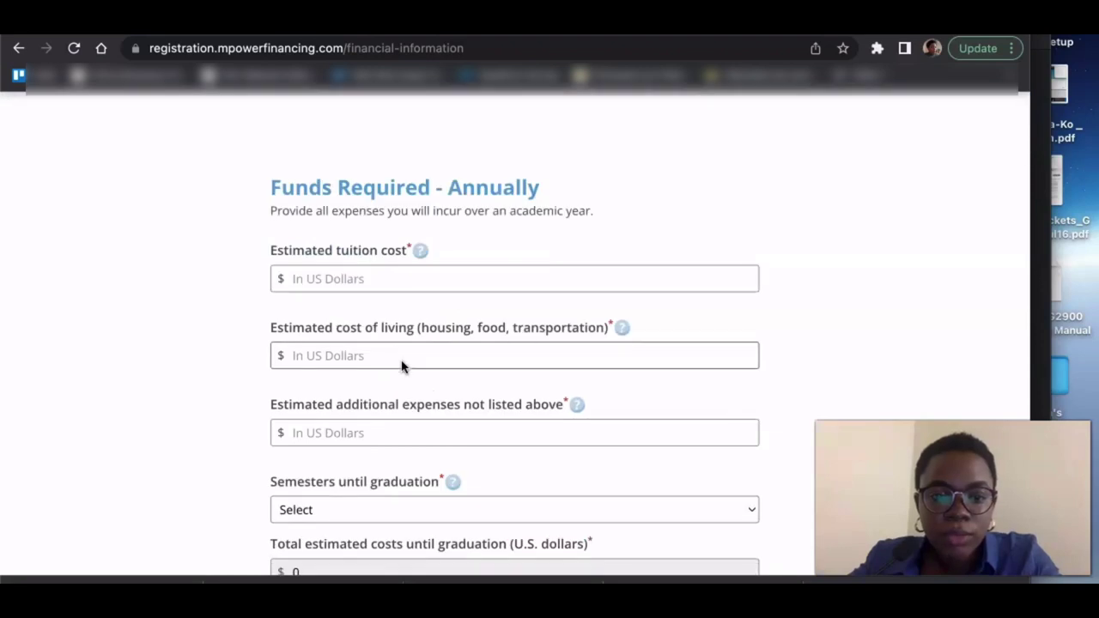
scroll(402, 366, "down", 2)
left_click(350, 221)
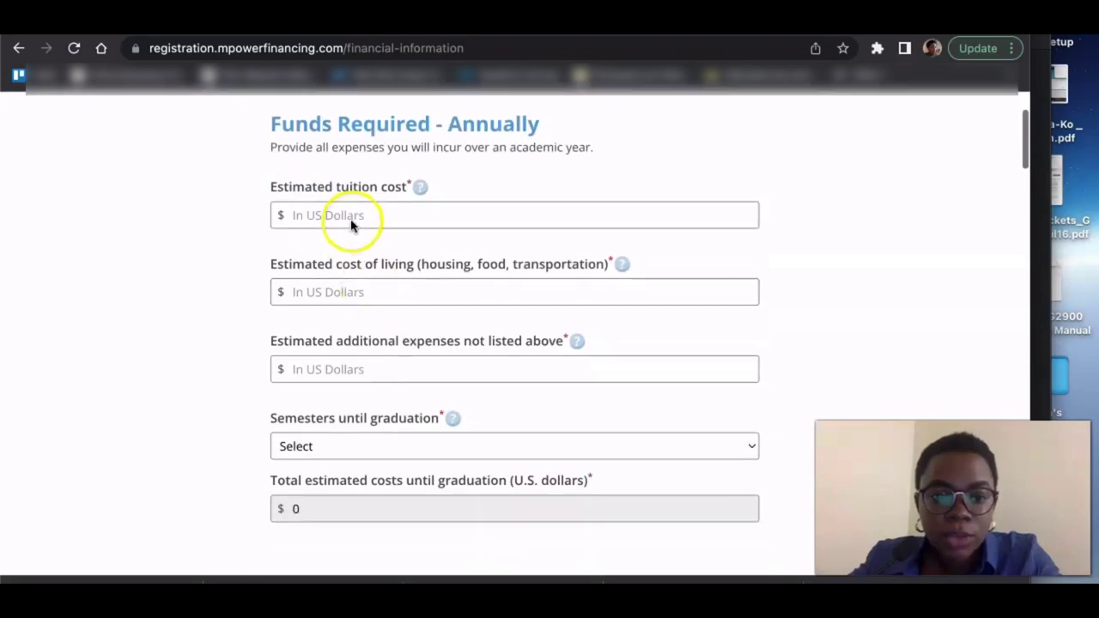
left_click(350, 216)
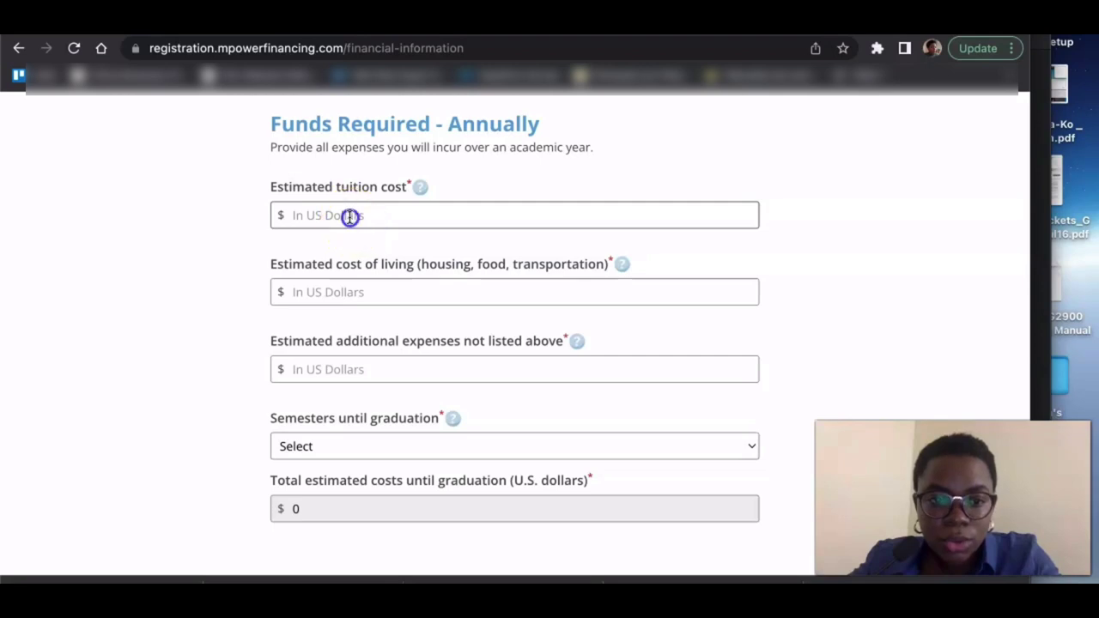
type("3")
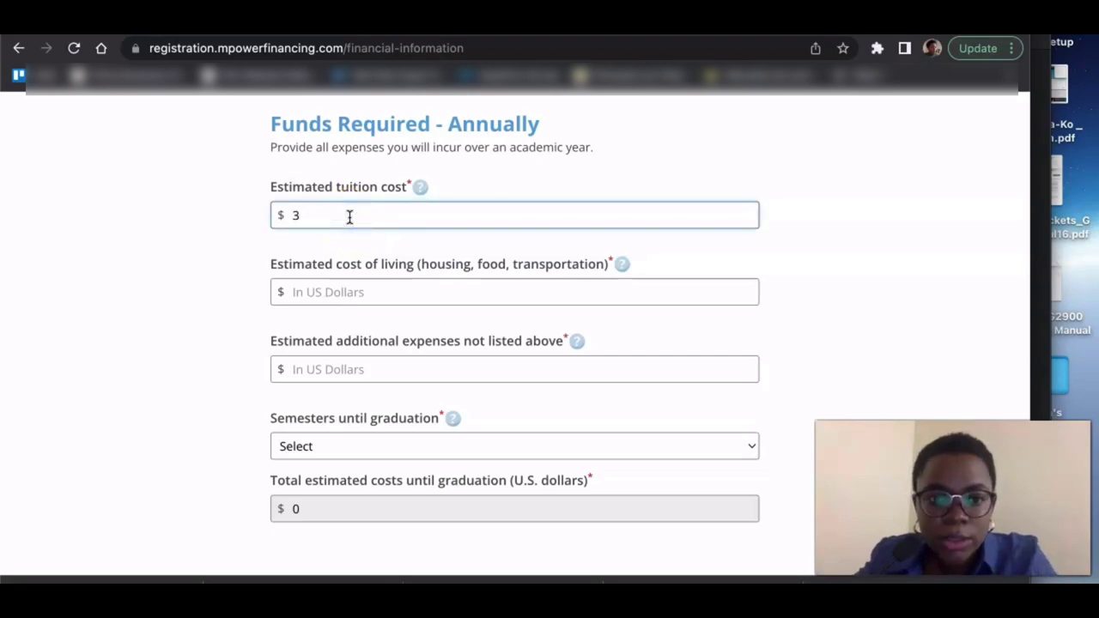
type("00")
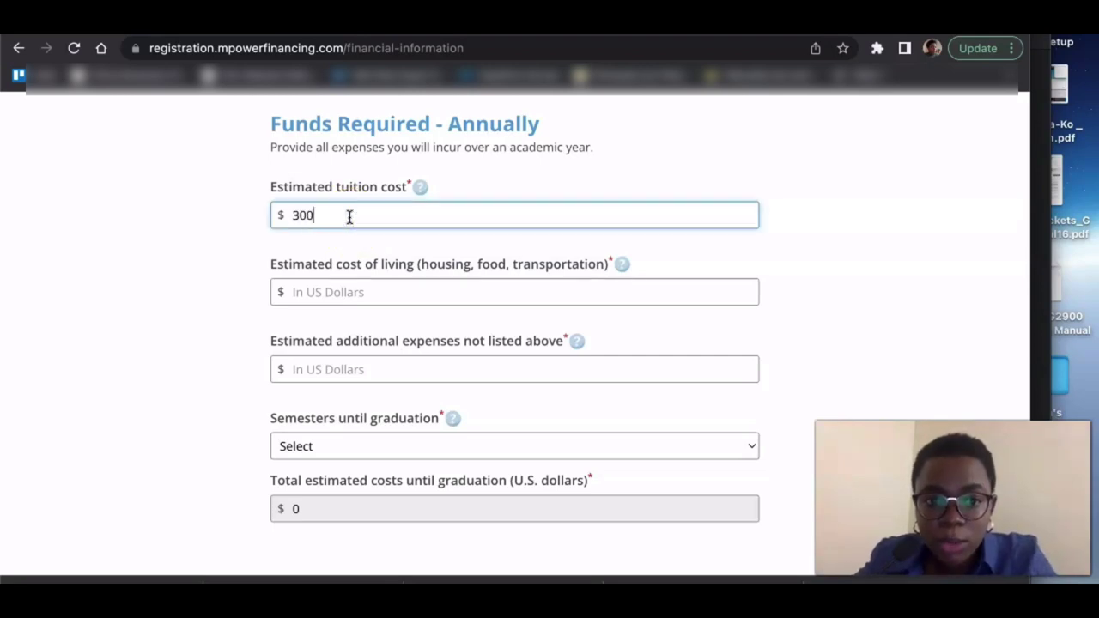
type("00")
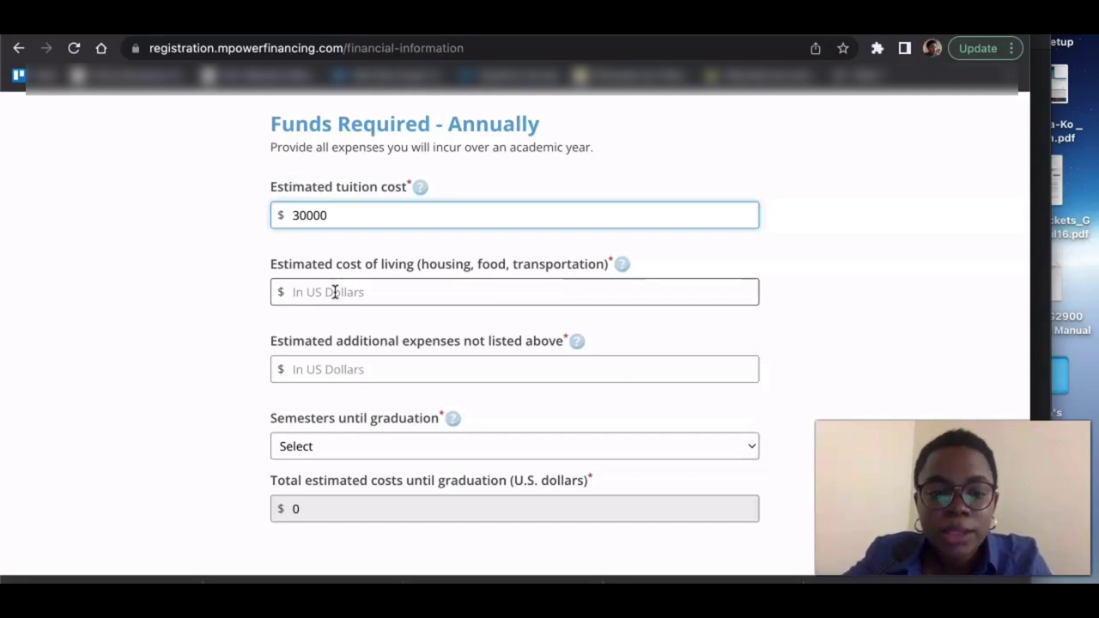
left_click(334, 292)
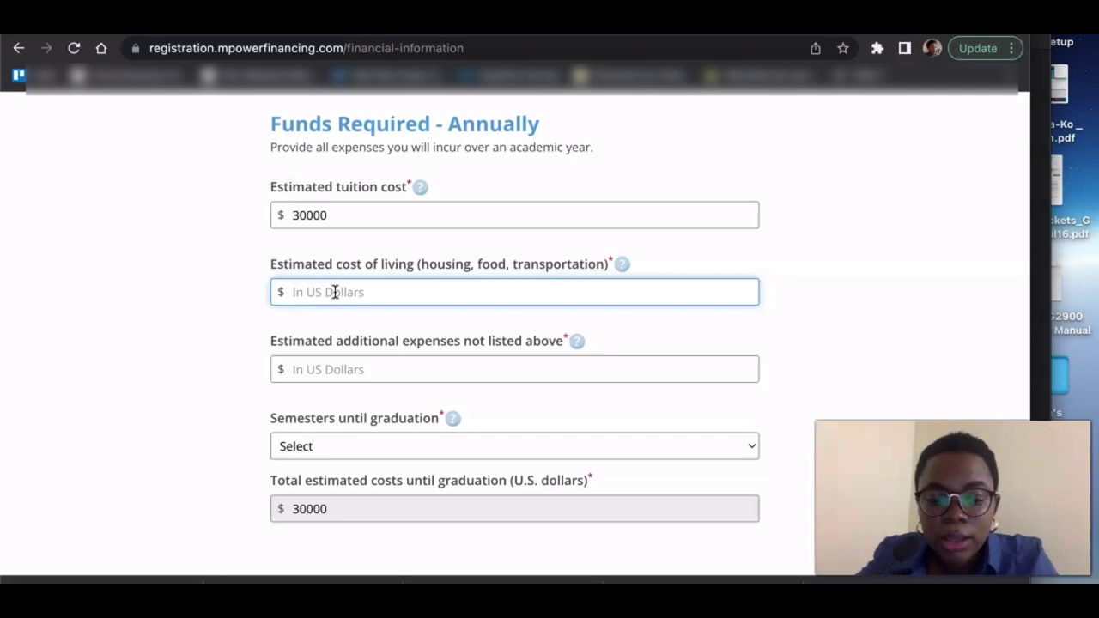
type("10000")
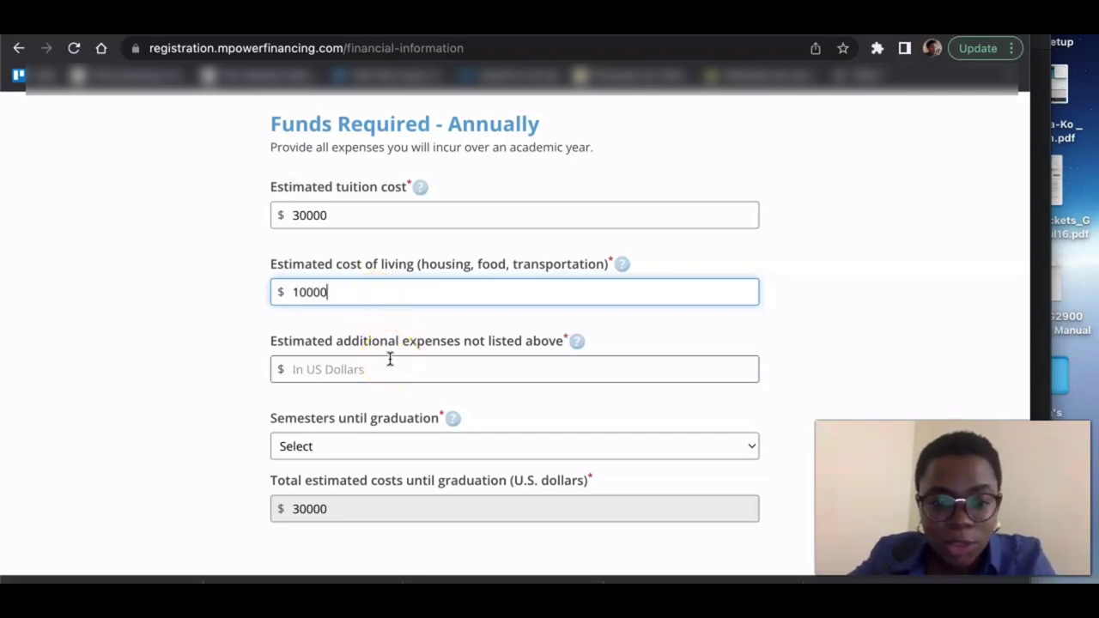
scroll(388, 359, "down", 1)
left_click(383, 321)
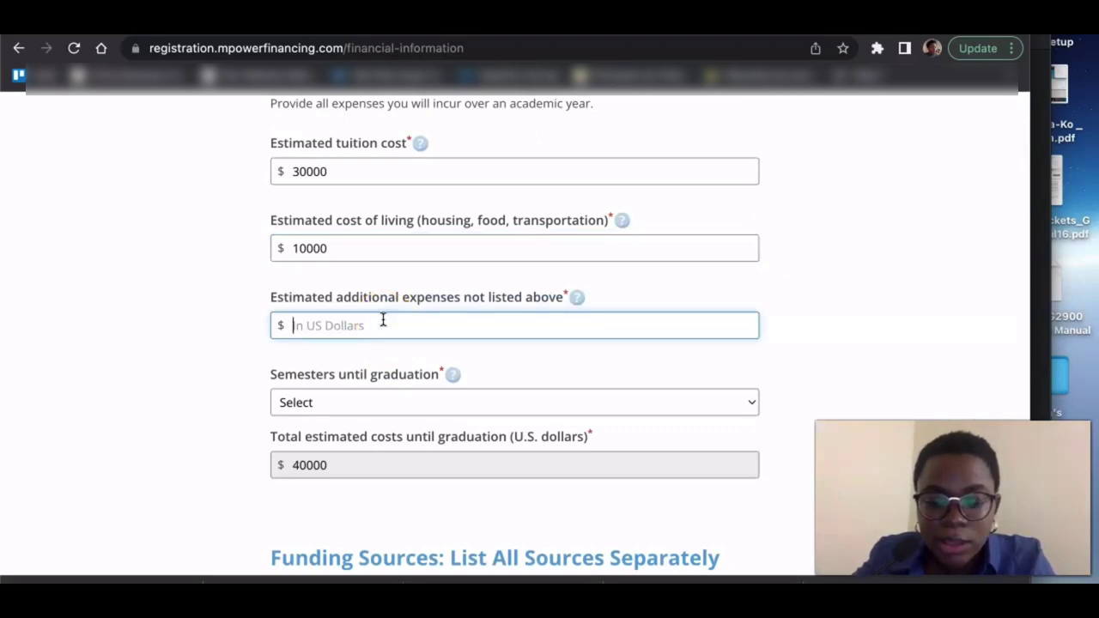
type("1000")
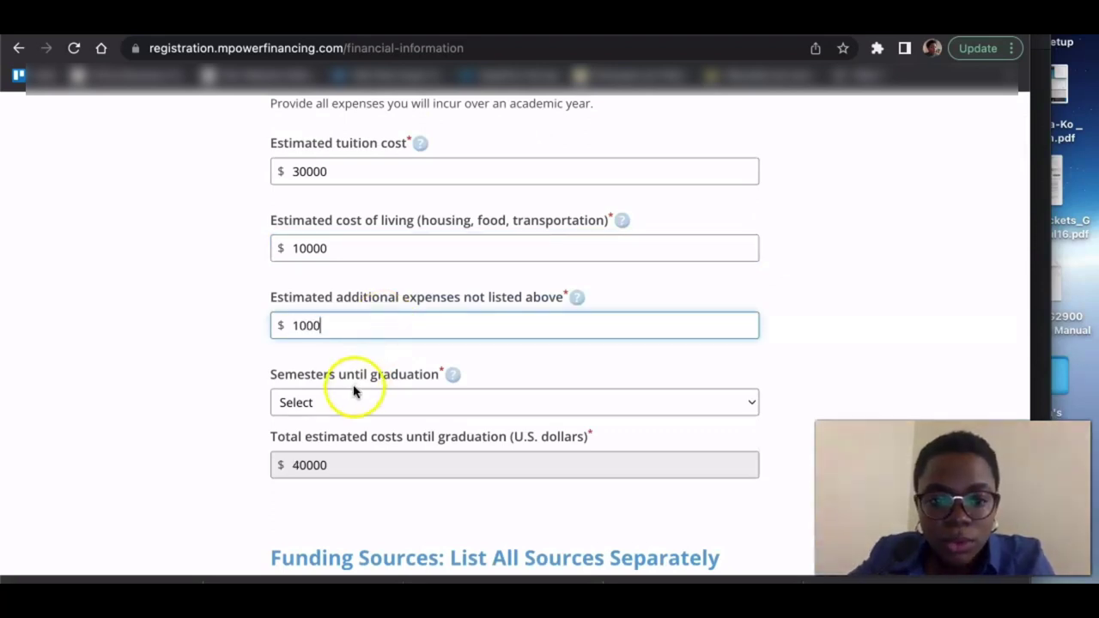
left_click(344, 405)
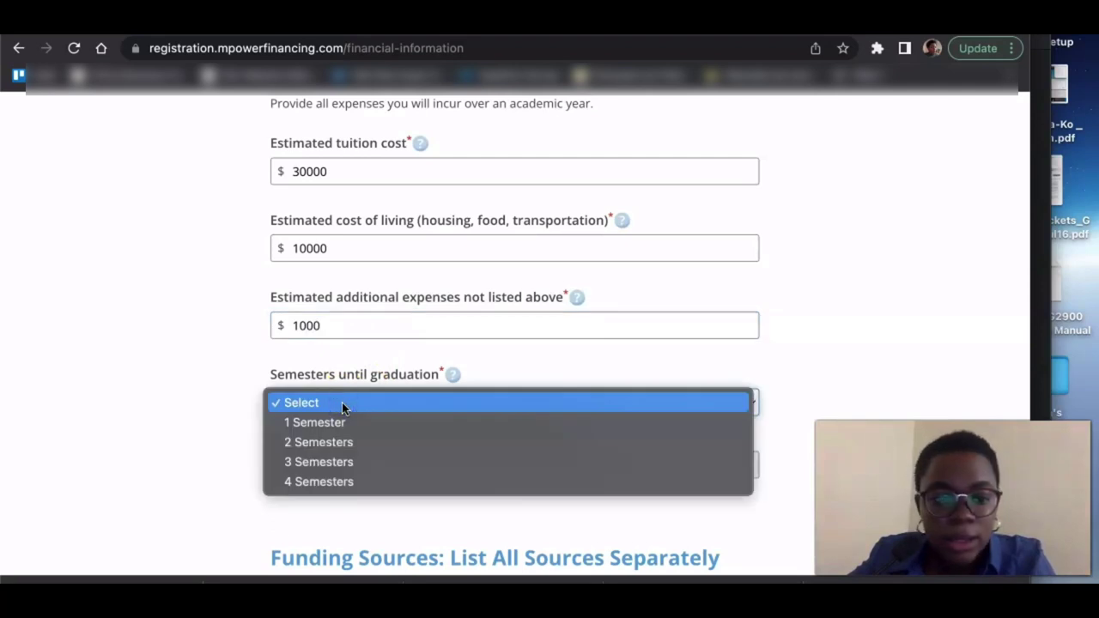
- Choose 4 Semesters until graduation
left_click(321, 481)
scroll(320, 477, "down", 2)
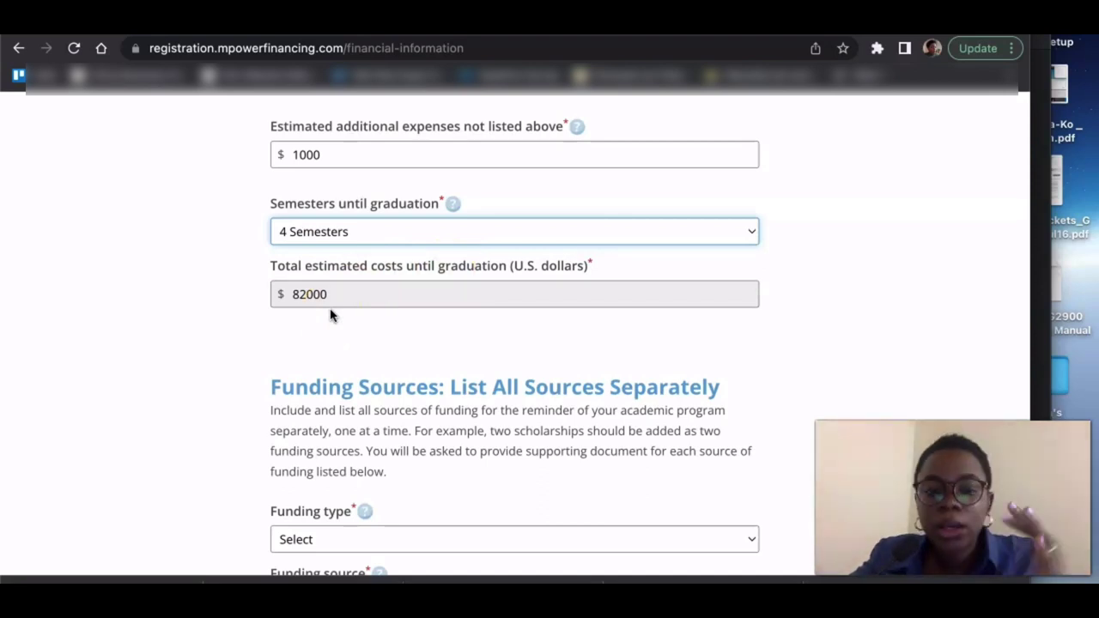
scroll(330, 316, "up", 2)
scroll(330, 316, "up", 4)
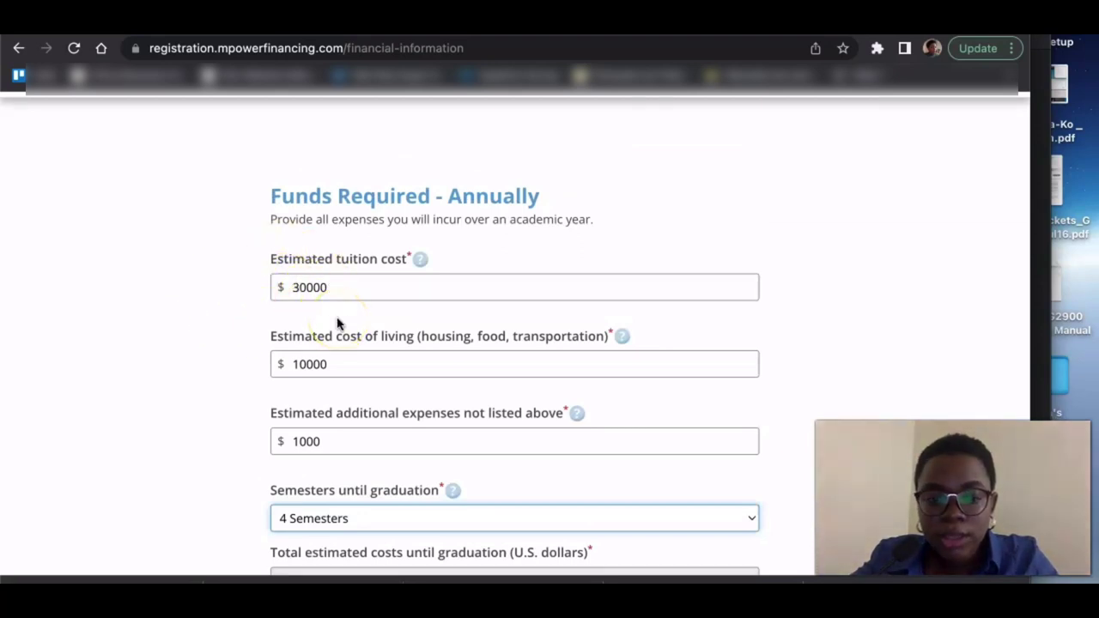
scroll(336, 319, "down", 2)
- Review the cost of living and additional expenses entries against the $82000 total
left_click(326, 261)
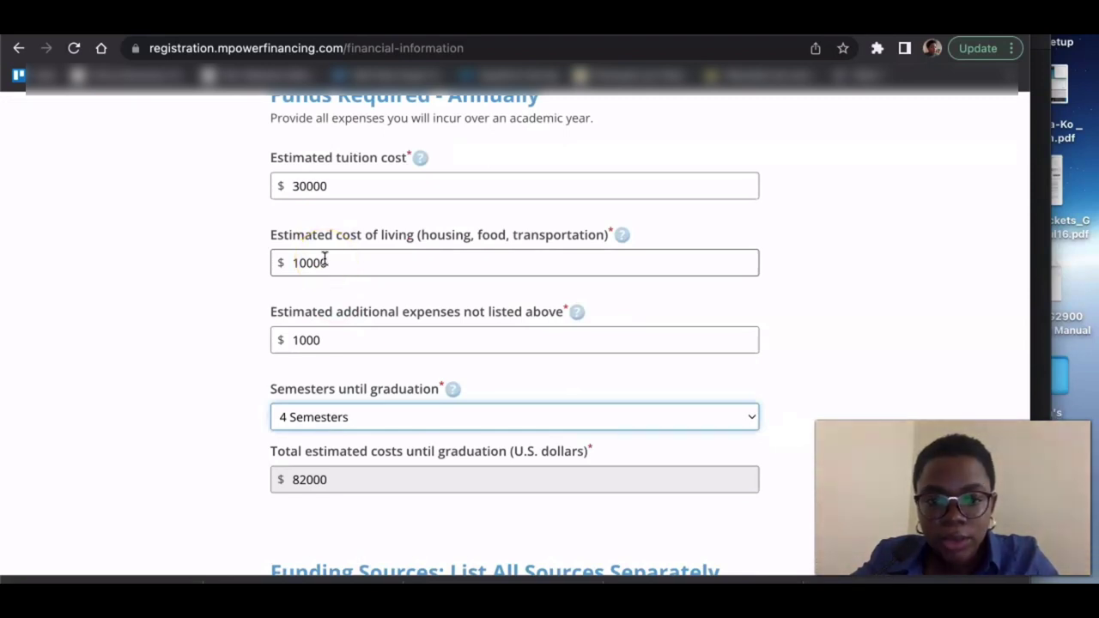
left_click(309, 319)
left_click(314, 338)
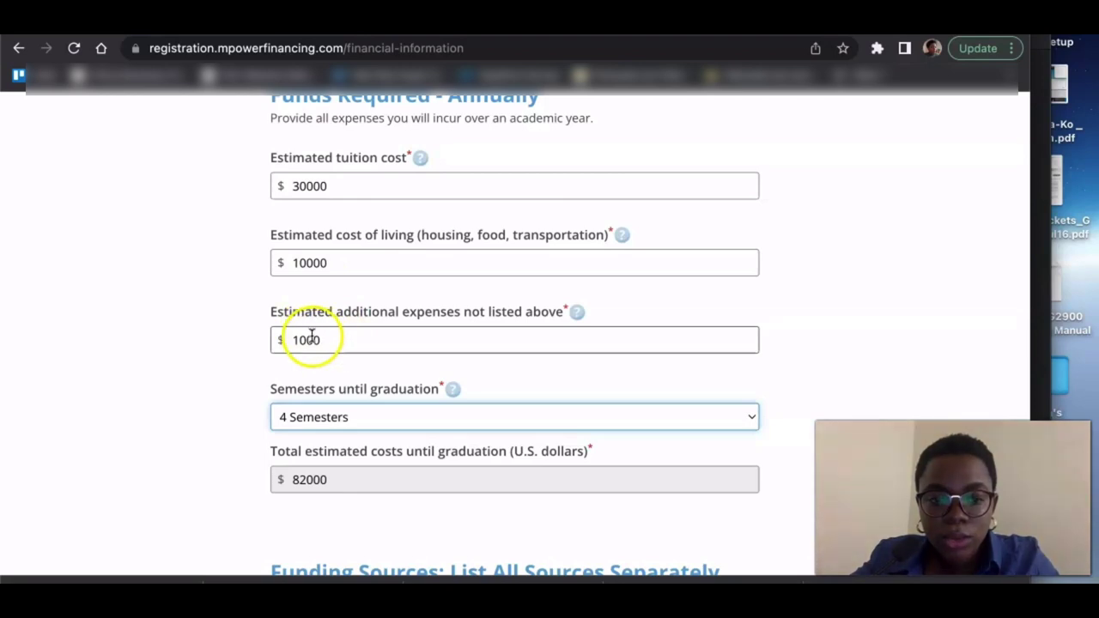
scroll(201, 369, "down", 4)
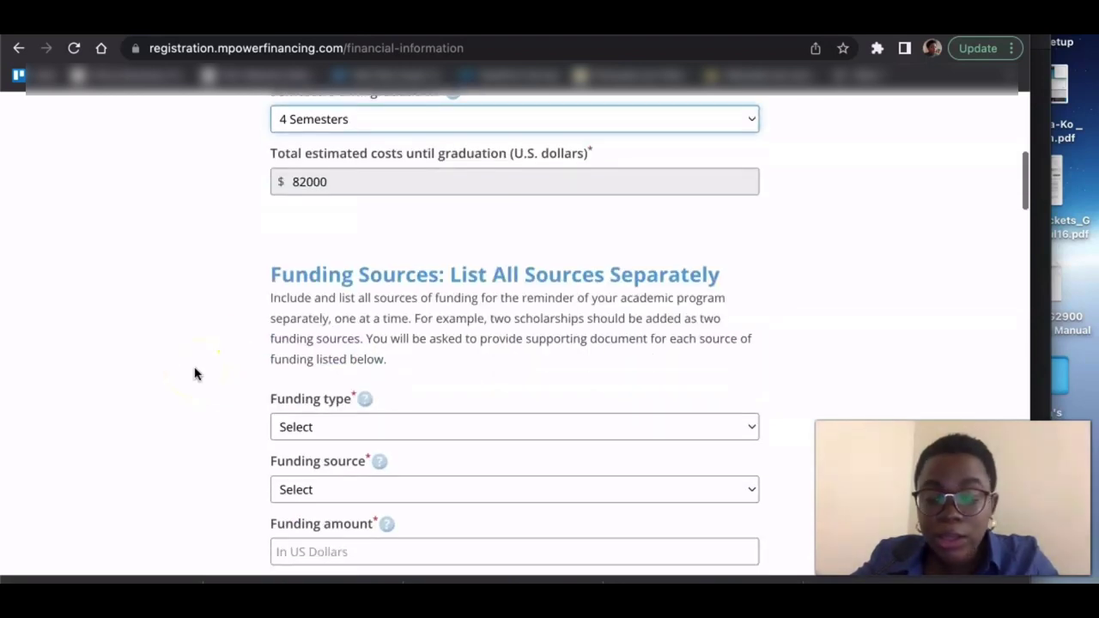
scroll(194, 373, "down", 2)
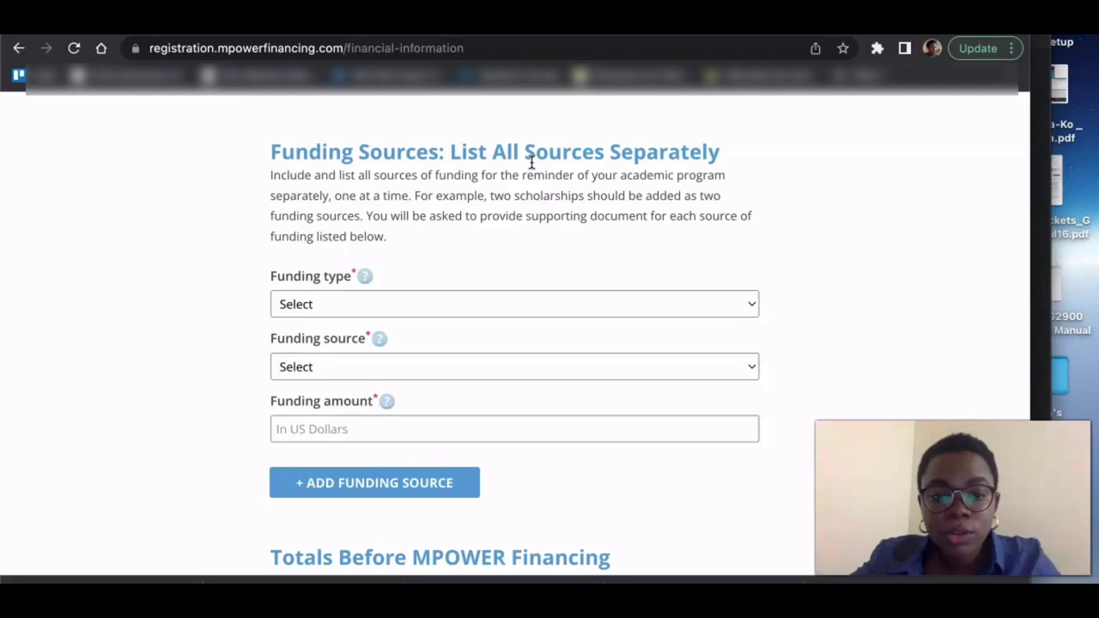
scroll(531, 163, "up", 3)
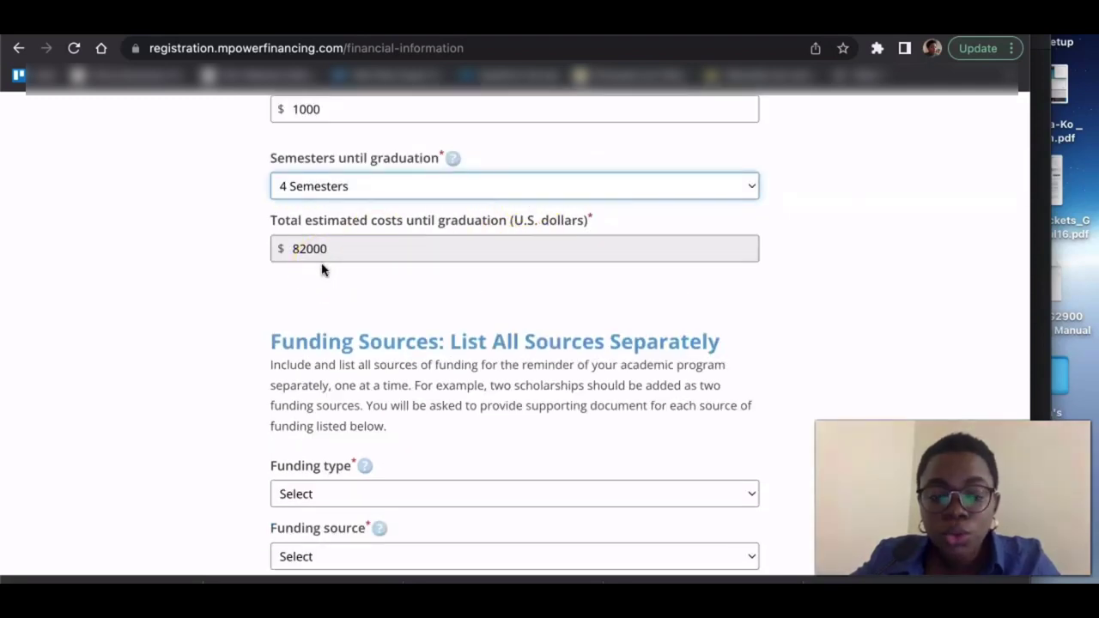
scroll(322, 271, "down", 3)
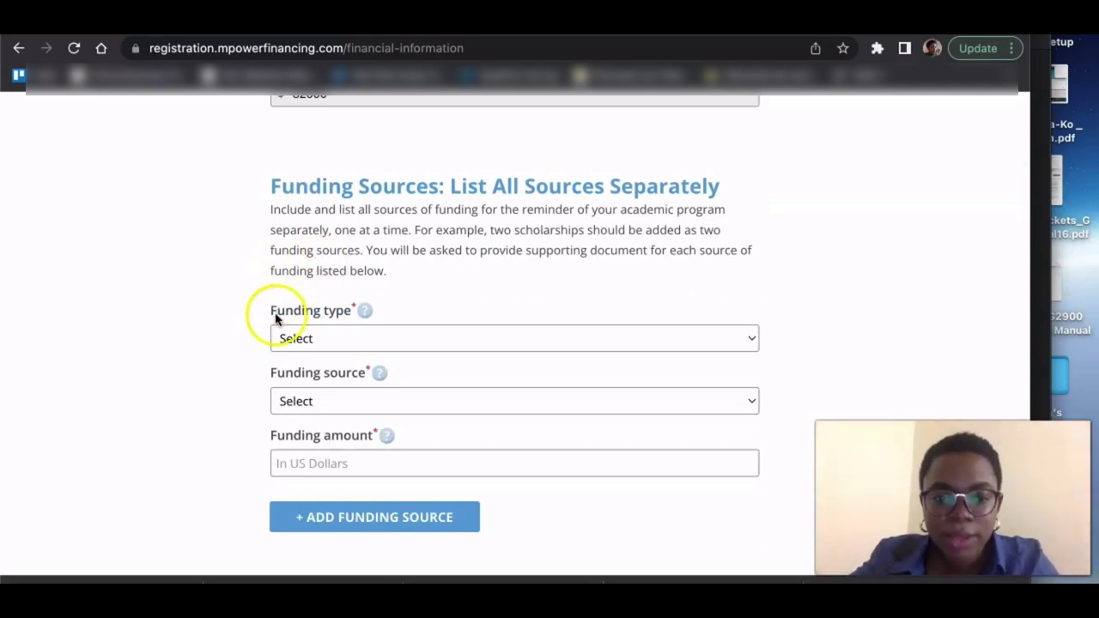
- Add a Personal Savings funding source with an amount of 40000
left_click(314, 340)
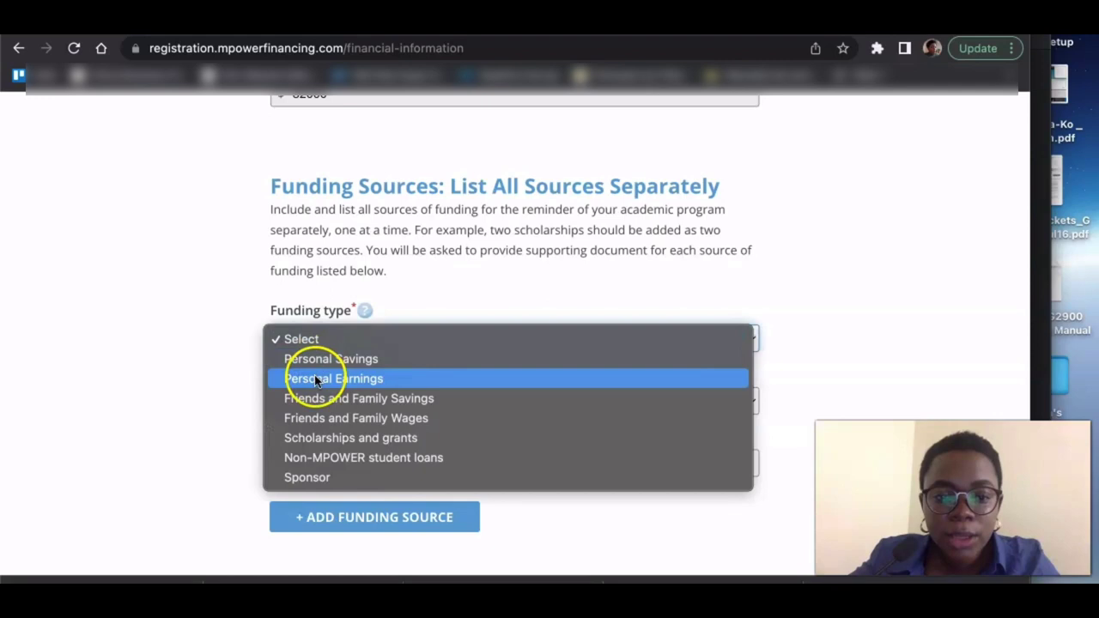
left_click(337, 363)
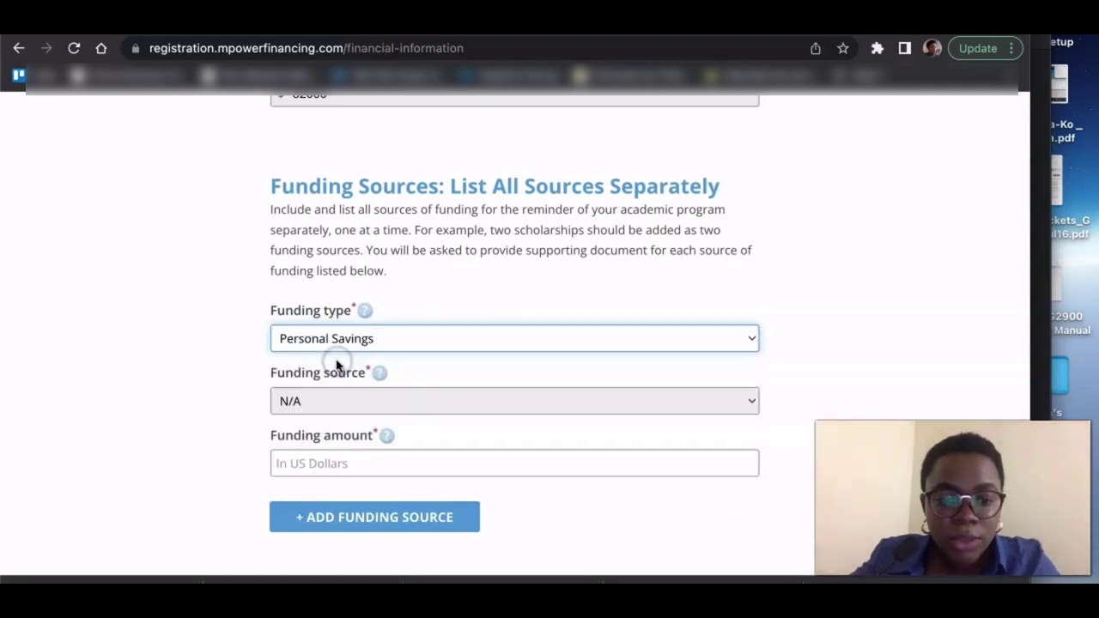
scroll(352, 364, "down", 2)
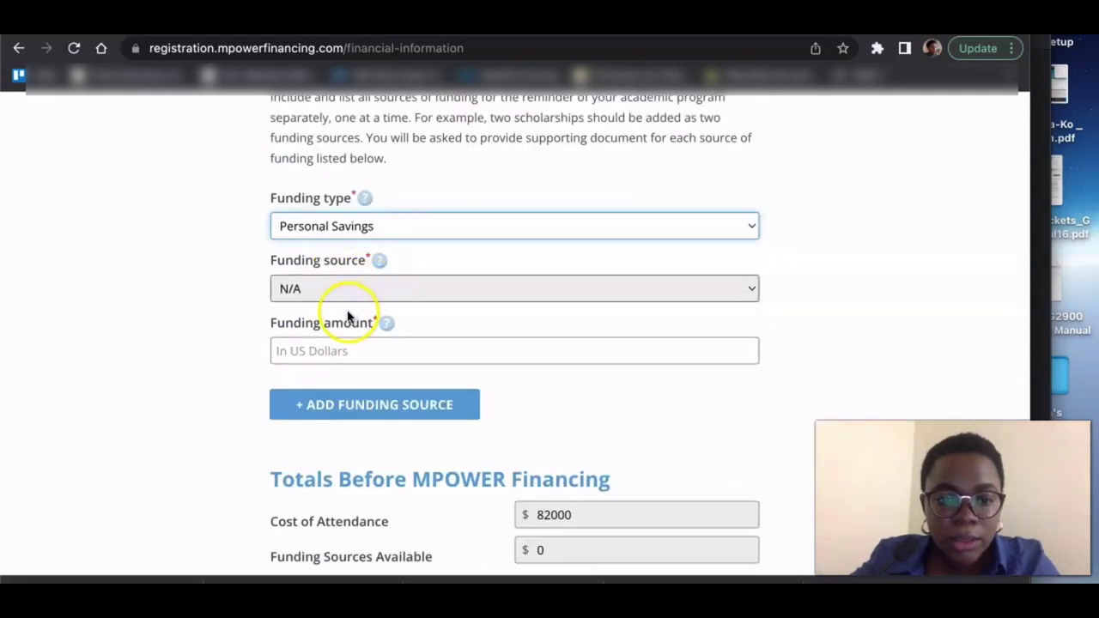
left_click(334, 352)
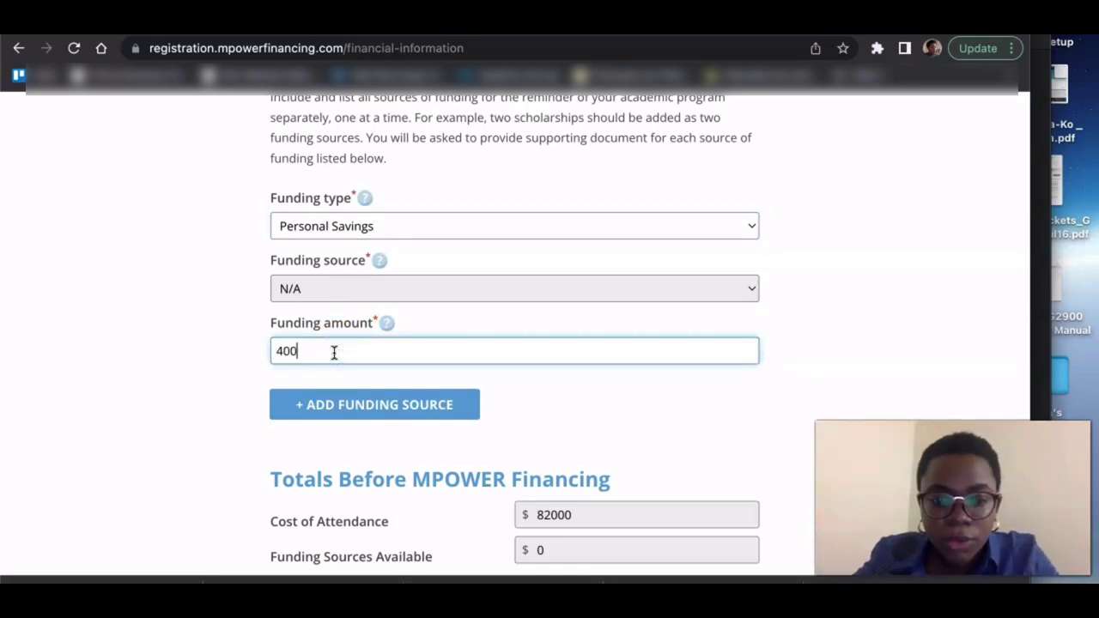
- Add a second, blank funding source entry below the Personal Savings one
left_click(348, 405)
scroll(348, 406, "down", 3)
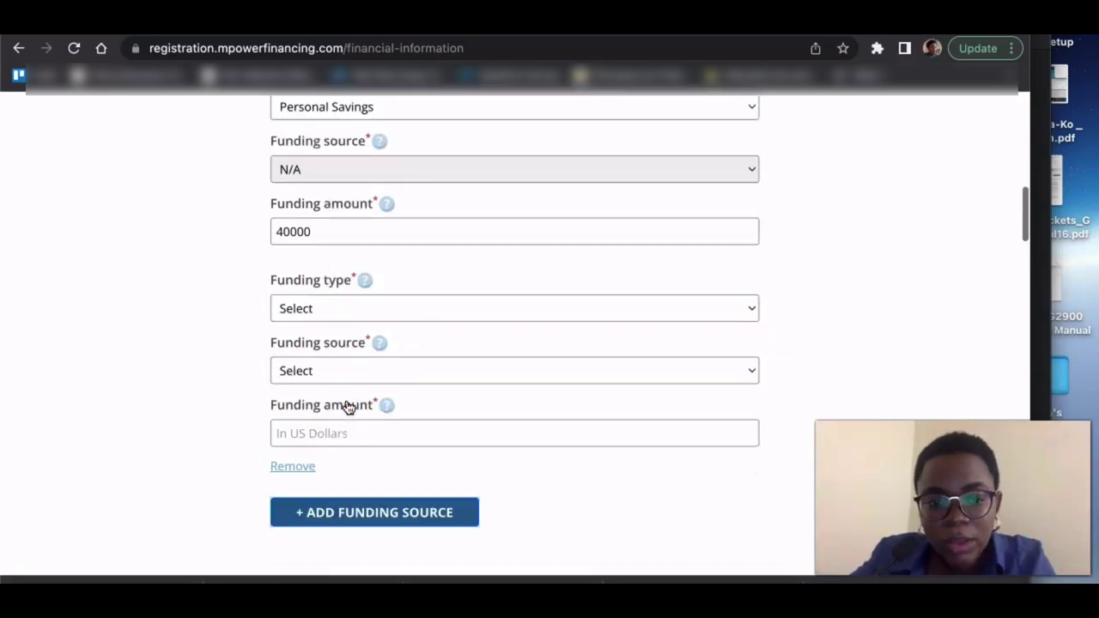
scroll(348, 406, "down", 2)
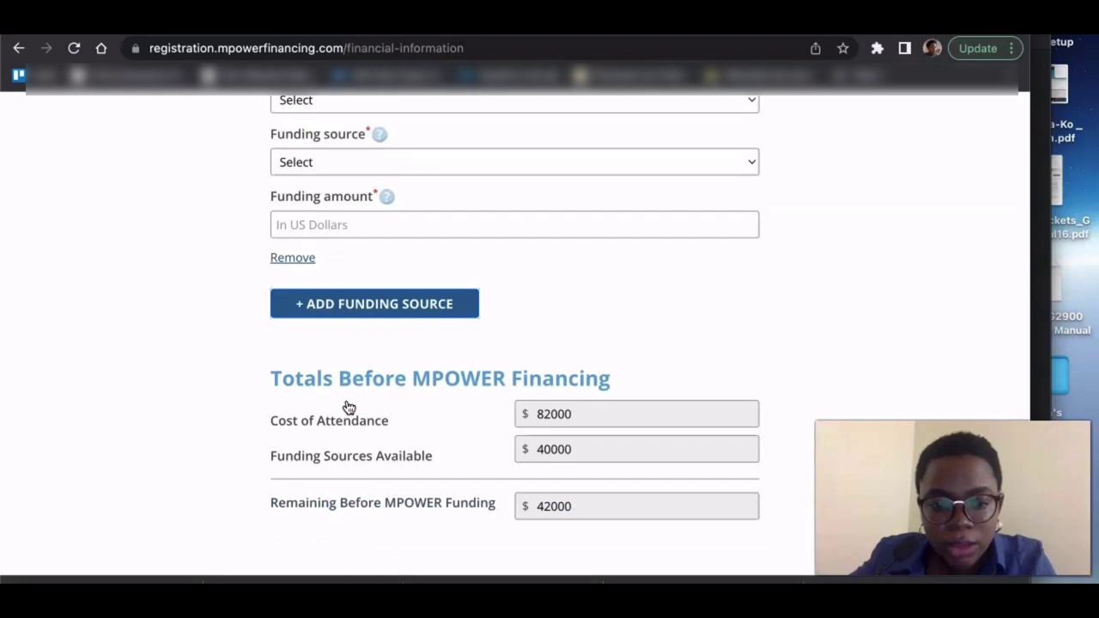
scroll(348, 406, "down", 2)
scroll(348, 406, "up", 6)
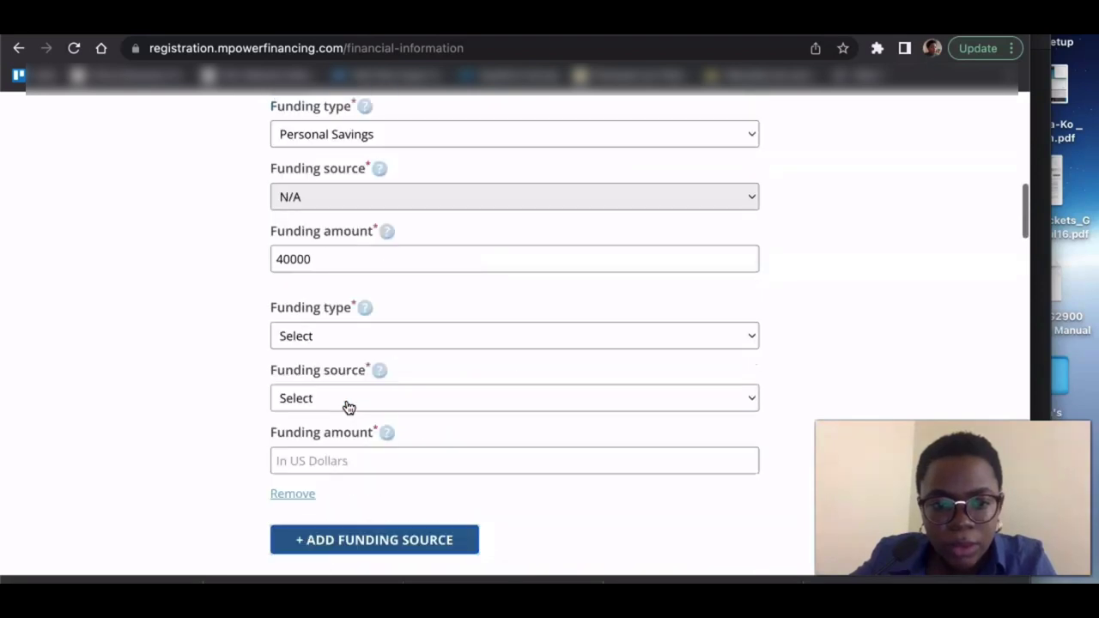
scroll(348, 406, "down", 2)
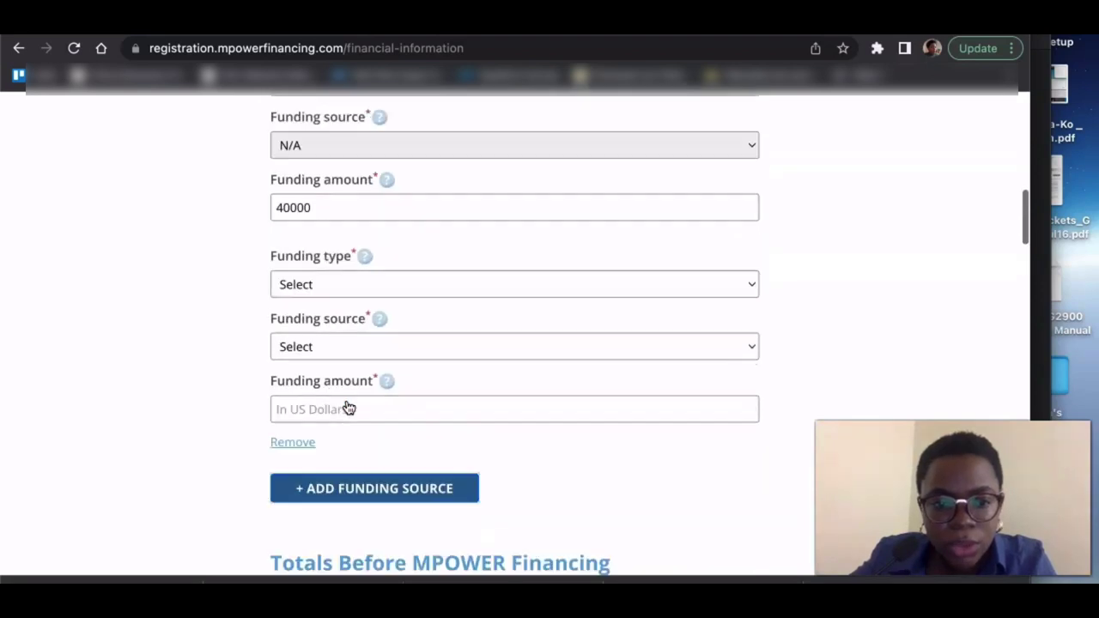
- Set the second funding source to Scholarships and grants from School for 10000
left_click(341, 287)
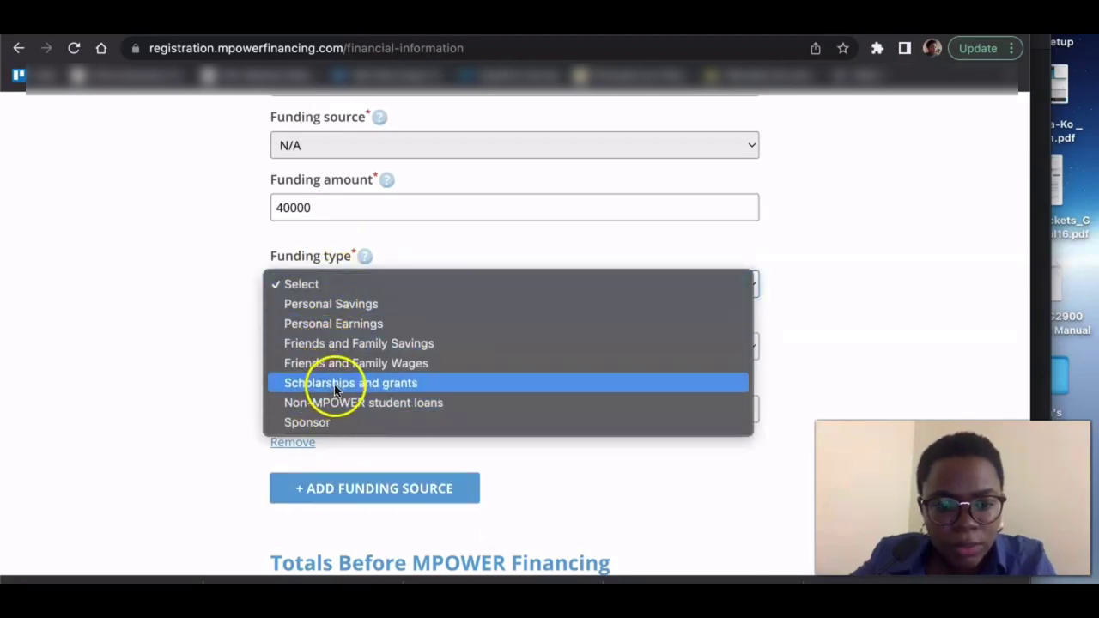
left_click(334, 384)
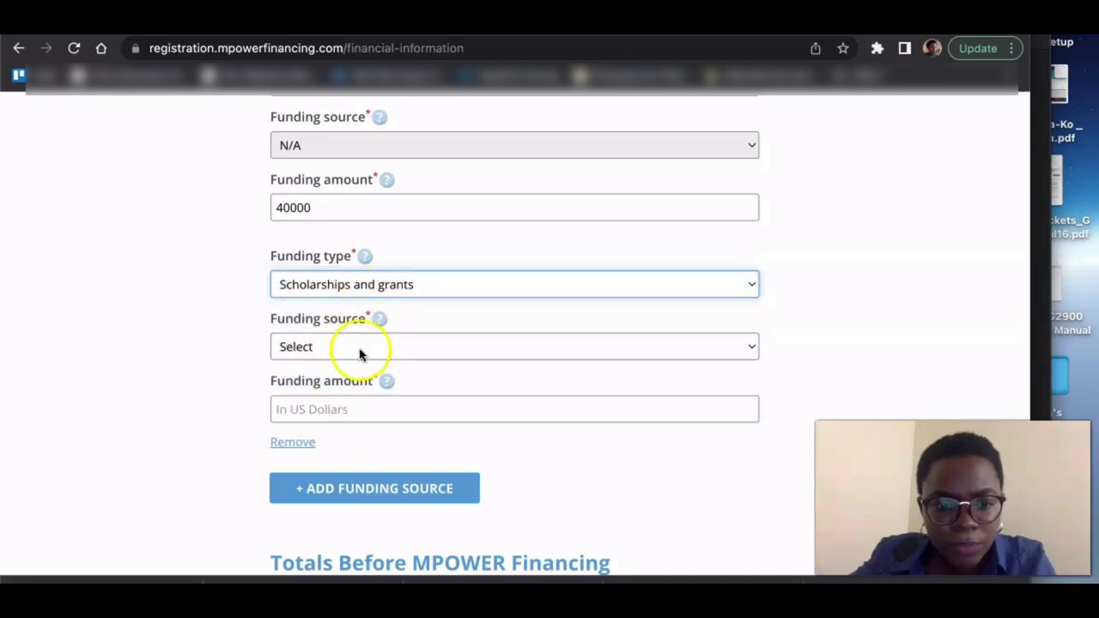
left_click(357, 352)
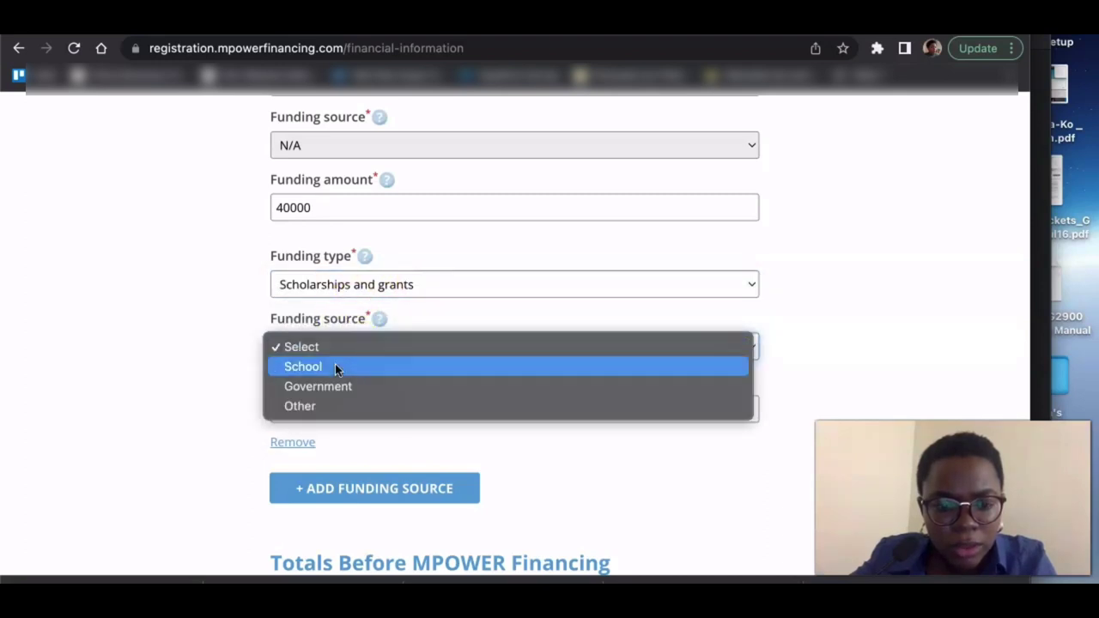
left_click(334, 367)
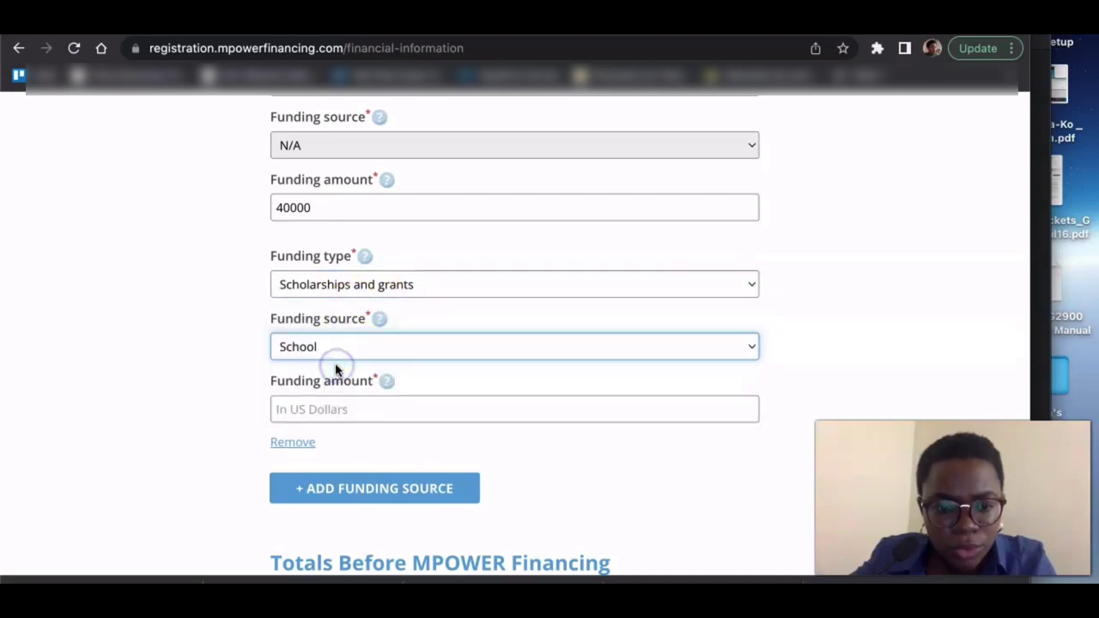
left_click(337, 412)
type("10000")
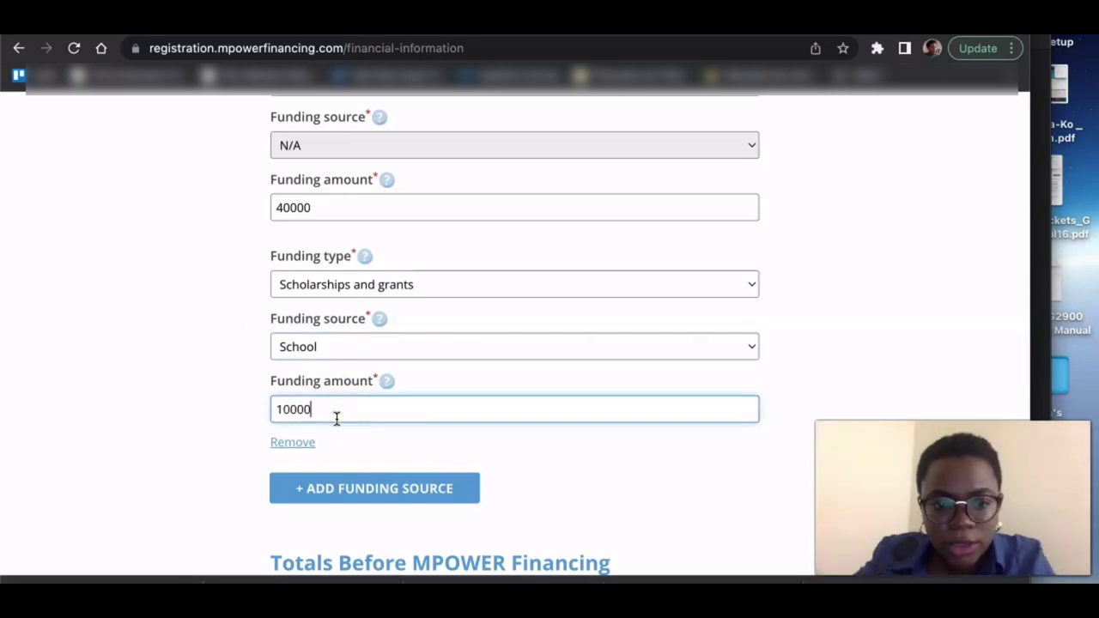
scroll(203, 455, "down", 3)
scroll(203, 454, "down", 5)
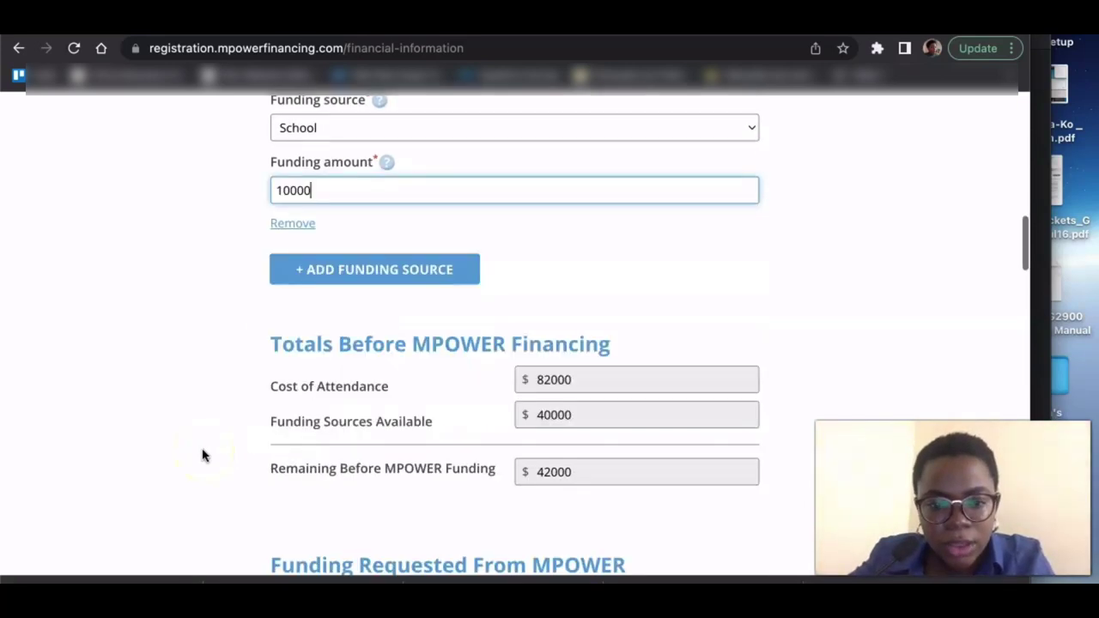
left_click(205, 371)
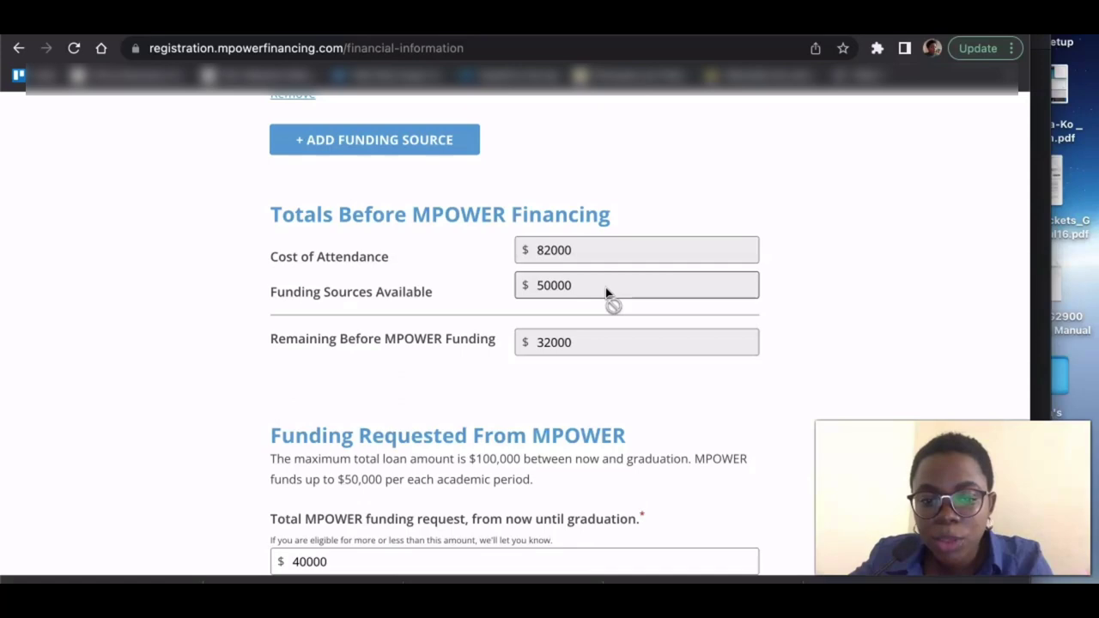
scroll(605, 293, "down", 2)
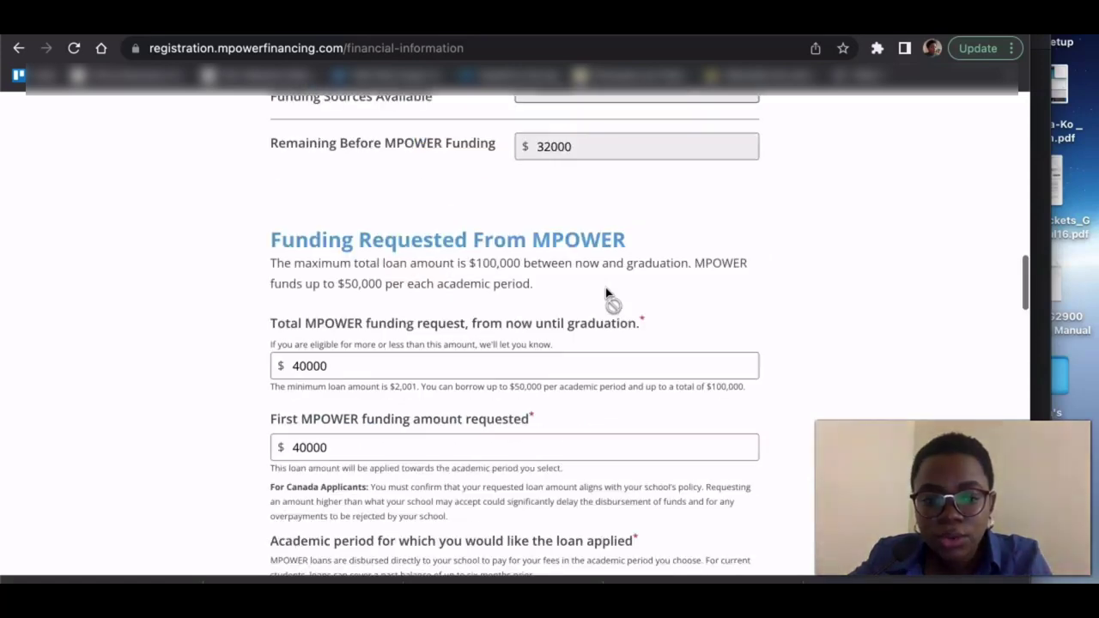
scroll(605, 294, "down", 2)
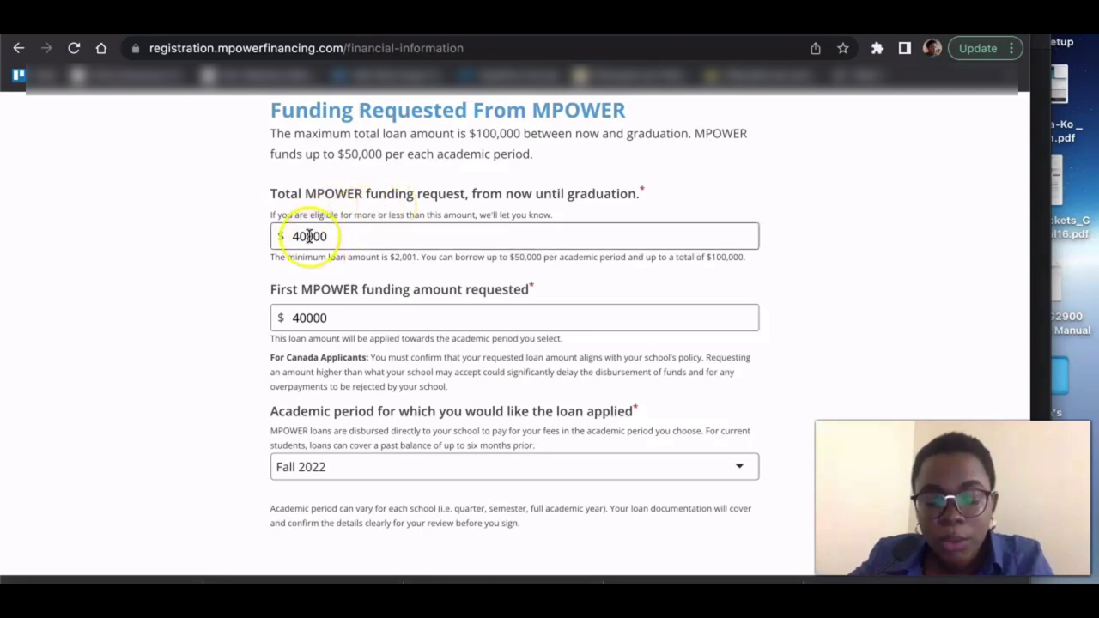
scroll(309, 236, "up", 1)
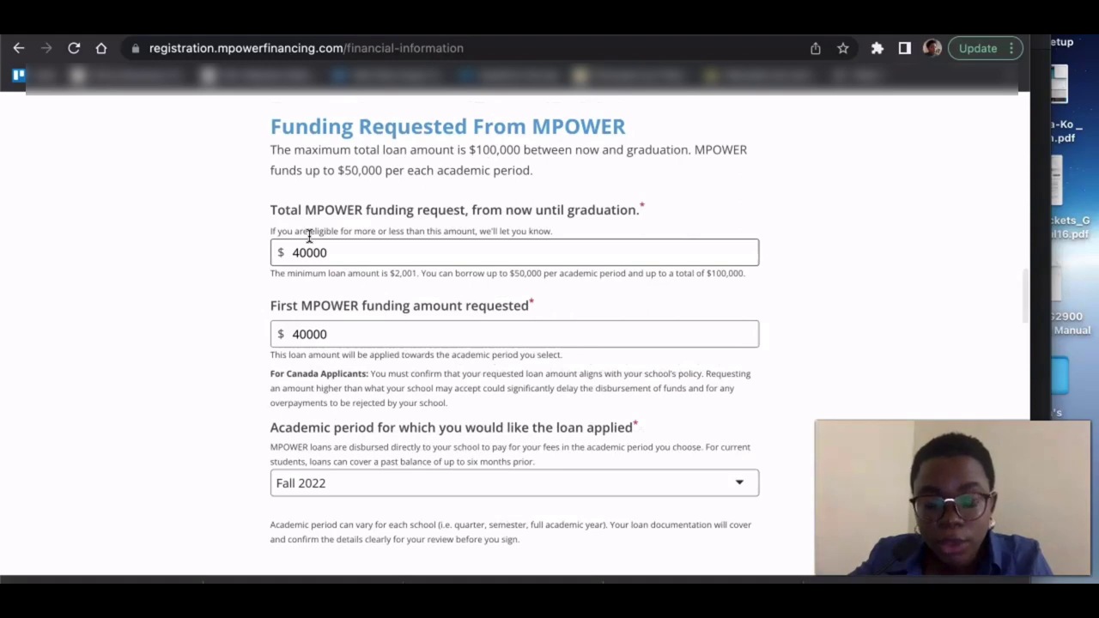
scroll(309, 236, "up", 3)
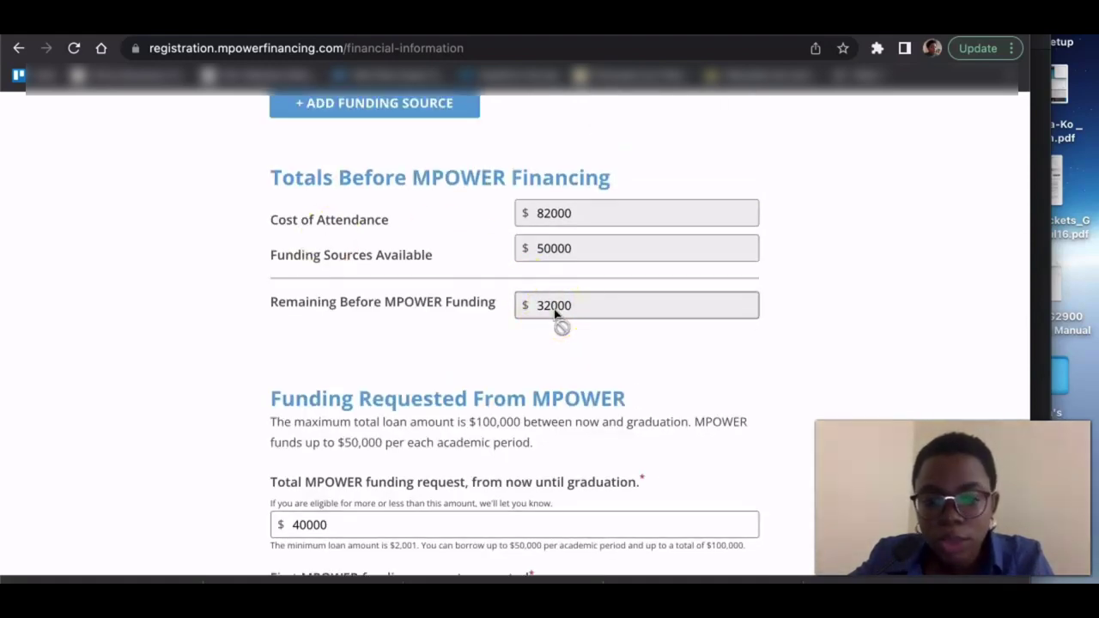
scroll(553, 314, "down", 4)
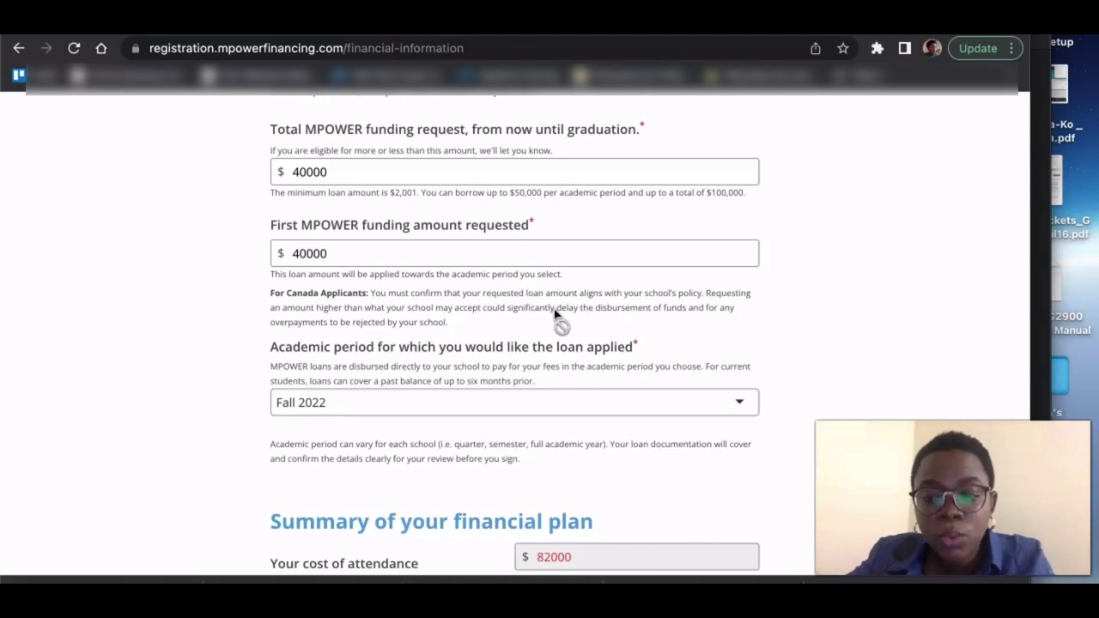
scroll(553, 315, "down", 5)
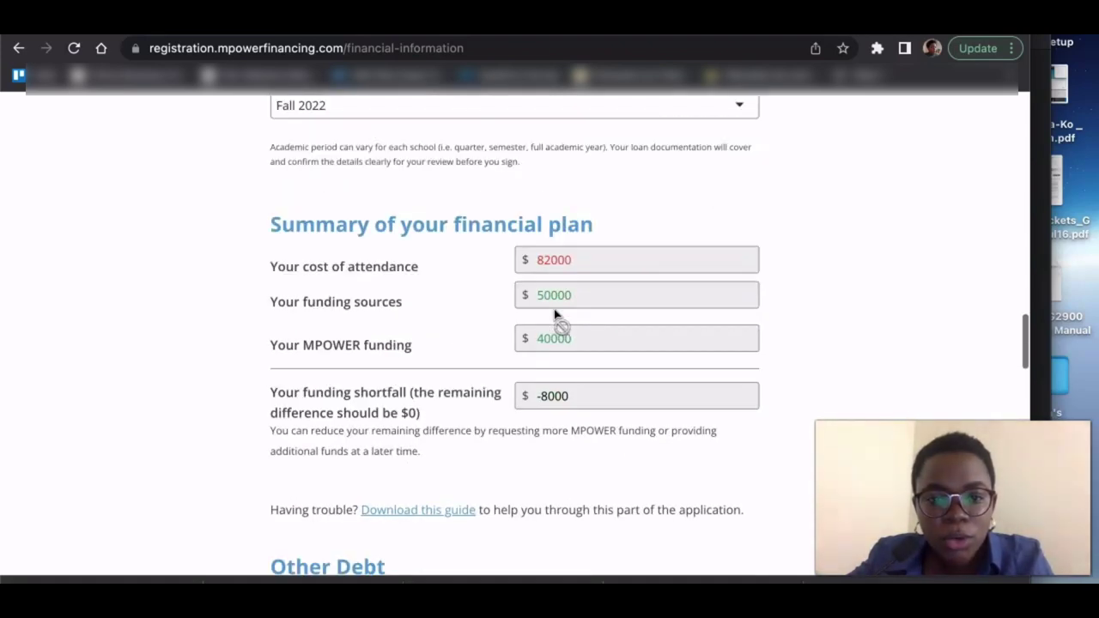
scroll(555, 311, "down", 1)
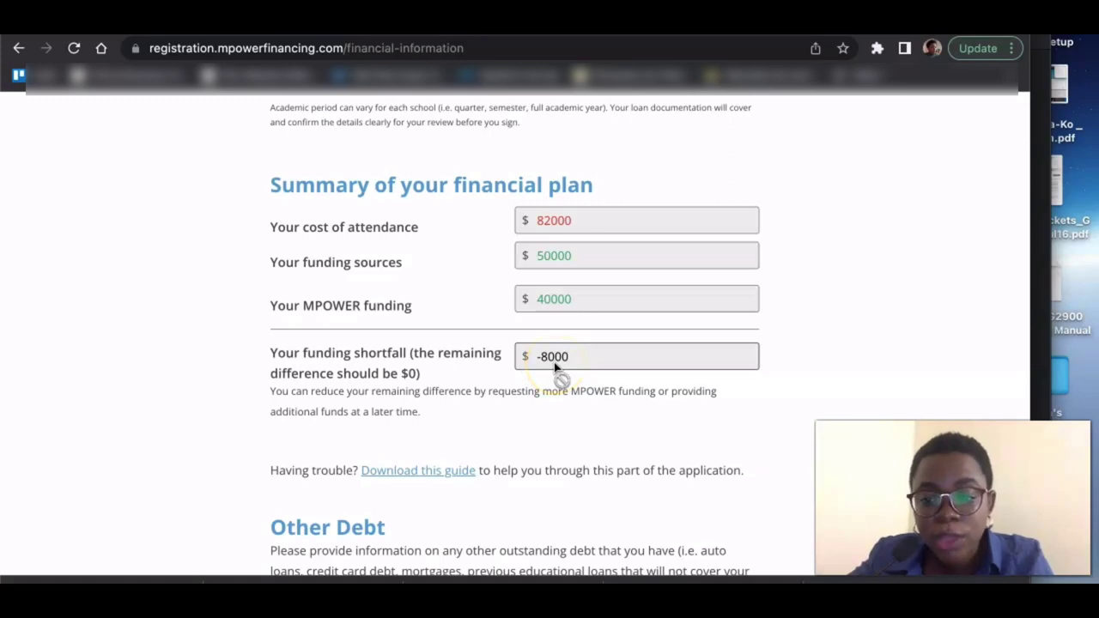
scroll(553, 367, "up", 10)
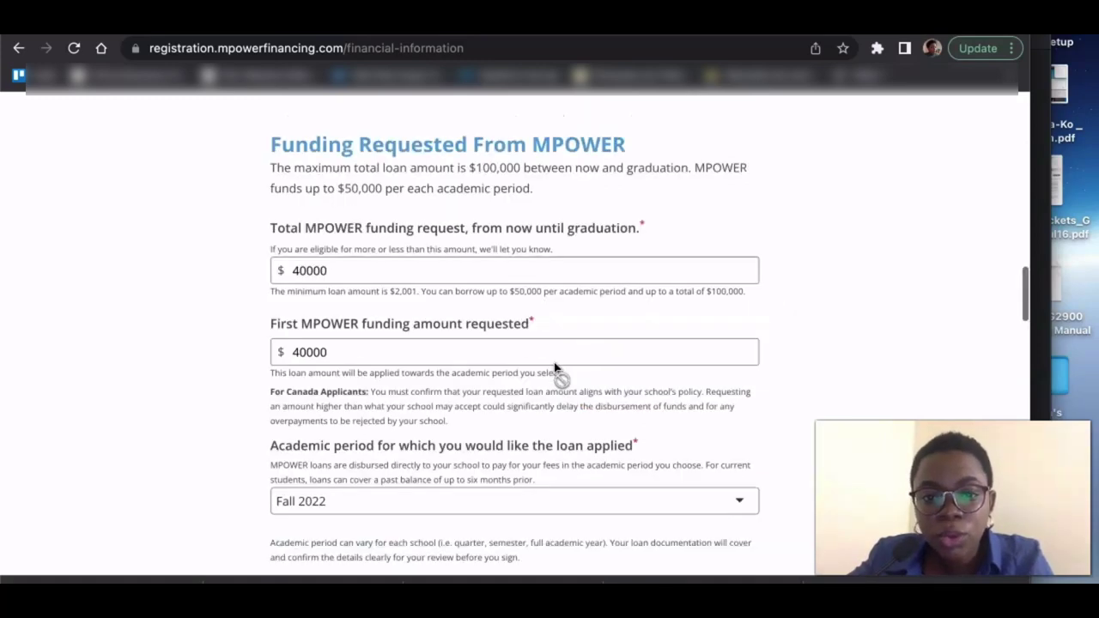
- Revise the total MPOWER funding request so it reads $32000
left_click(552, 262)
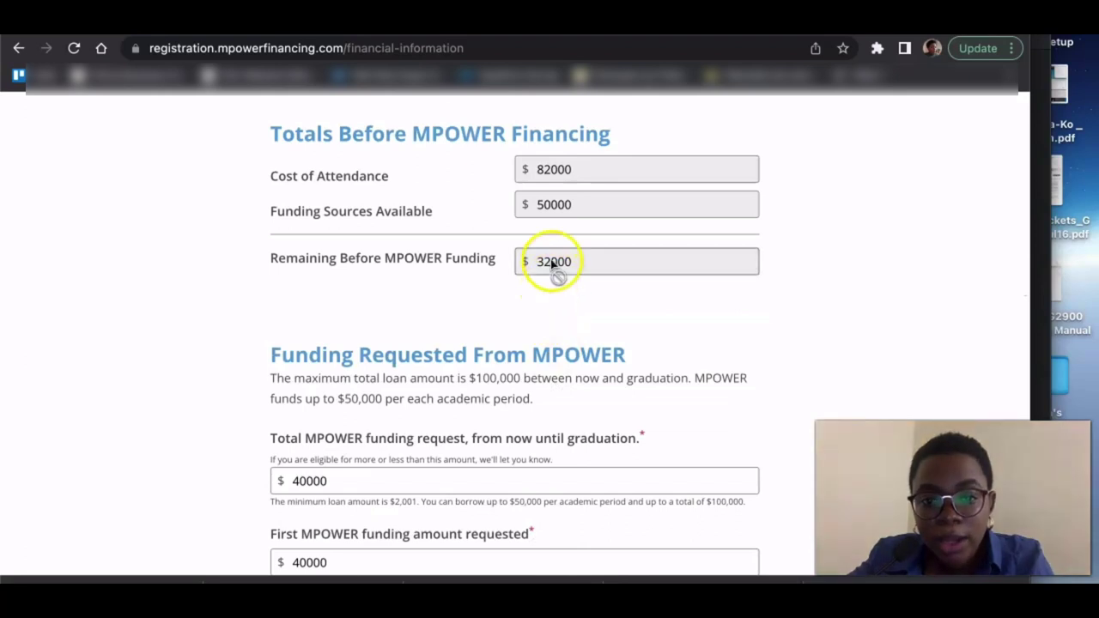
scroll(552, 266, "up", 2)
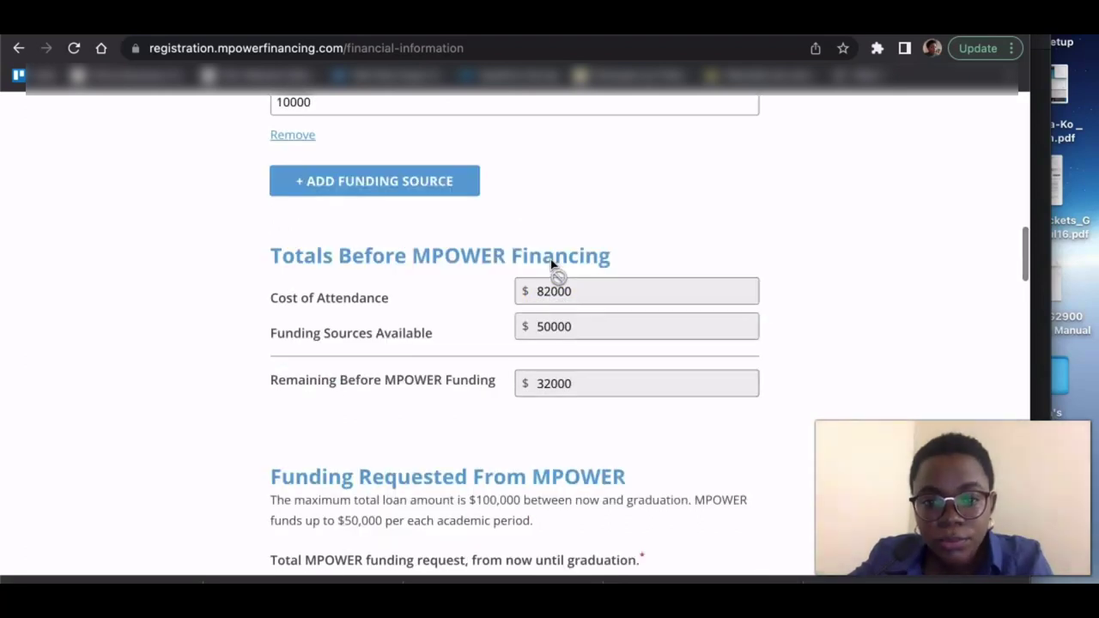
left_click(559, 318)
left_click(552, 386)
scroll(550, 392, "down", 1)
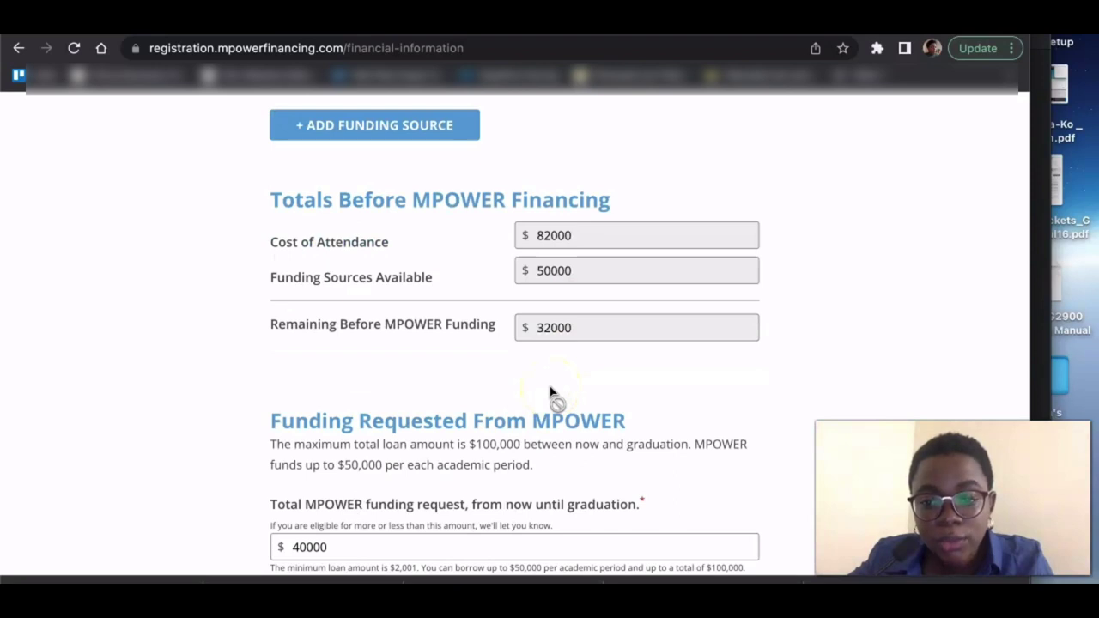
left_click(569, 238)
scroll(569, 238, "up", 1)
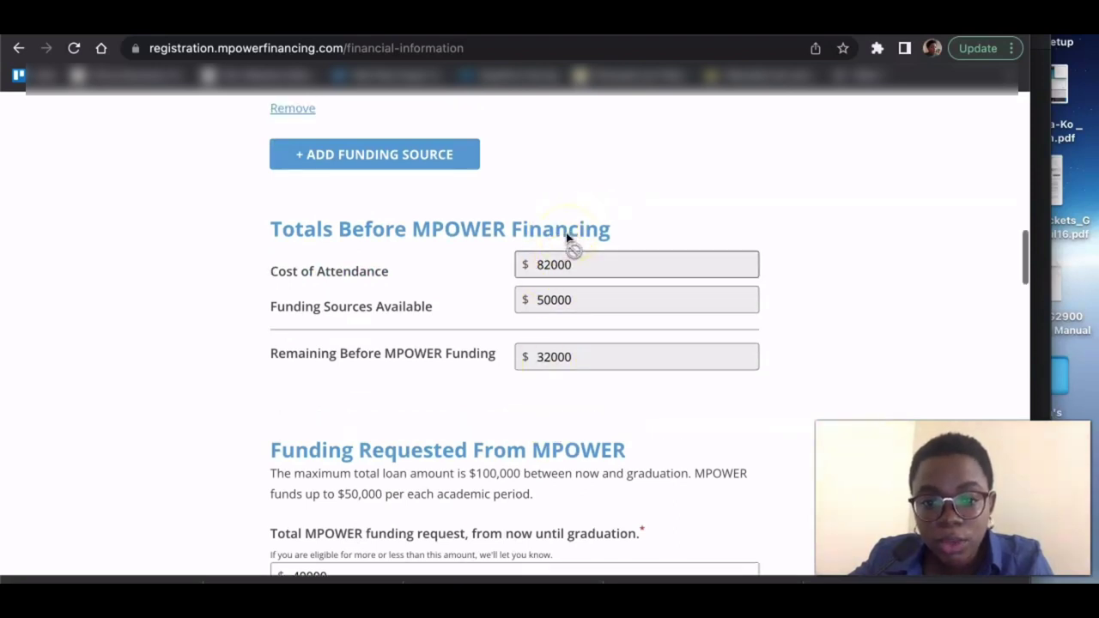
scroll(567, 239, "down", 5)
scroll(566, 238, "down", 1)
left_click(307, 245)
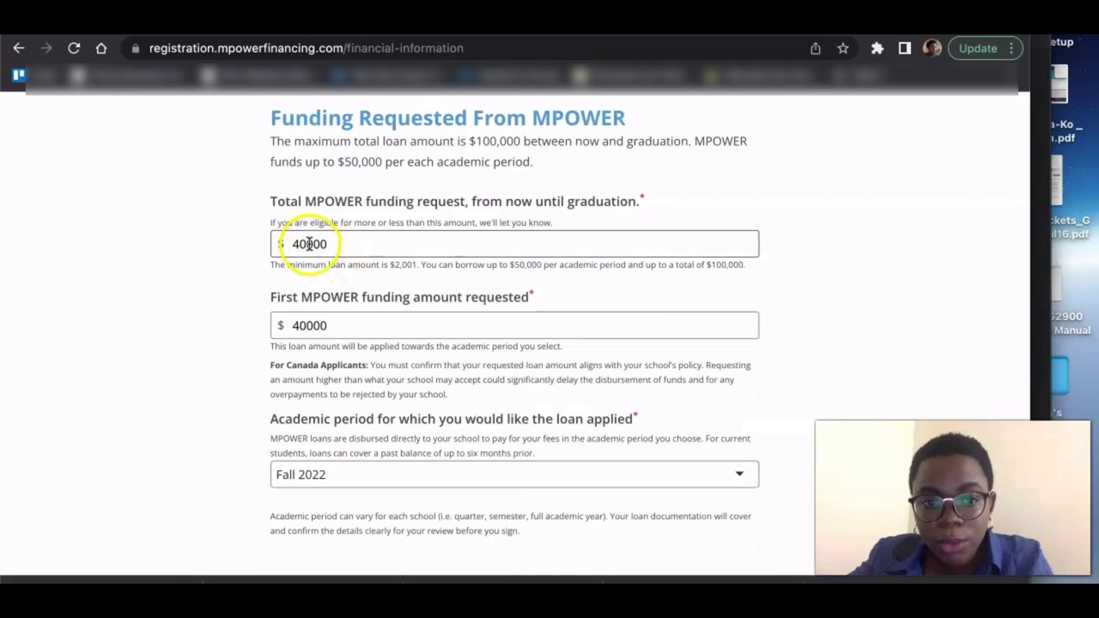
left_click(309, 244)
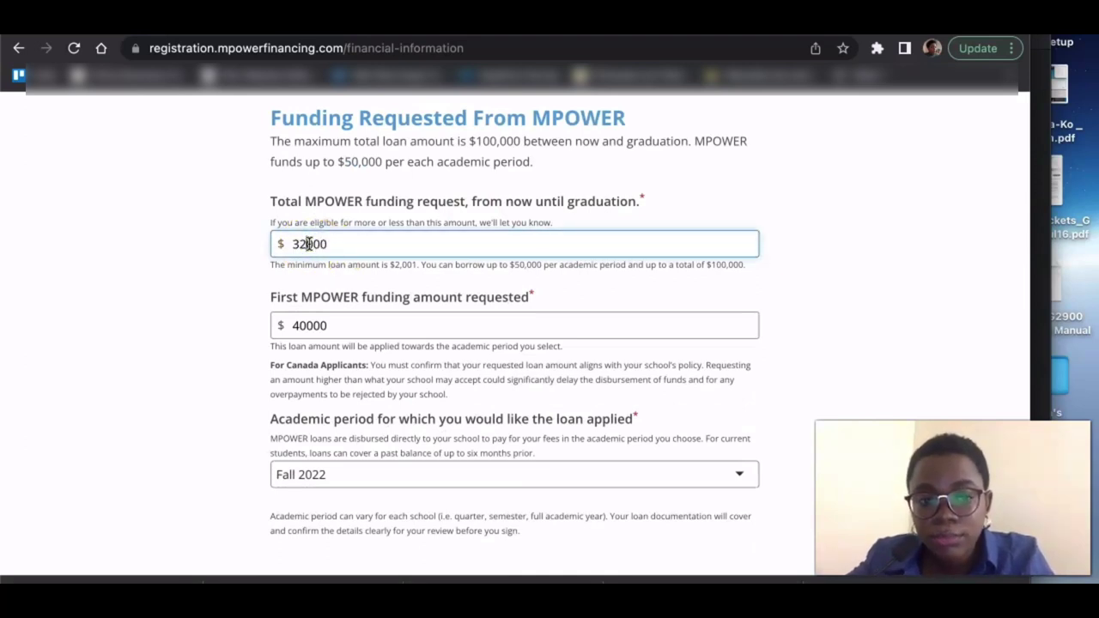
left_click(147, 283)
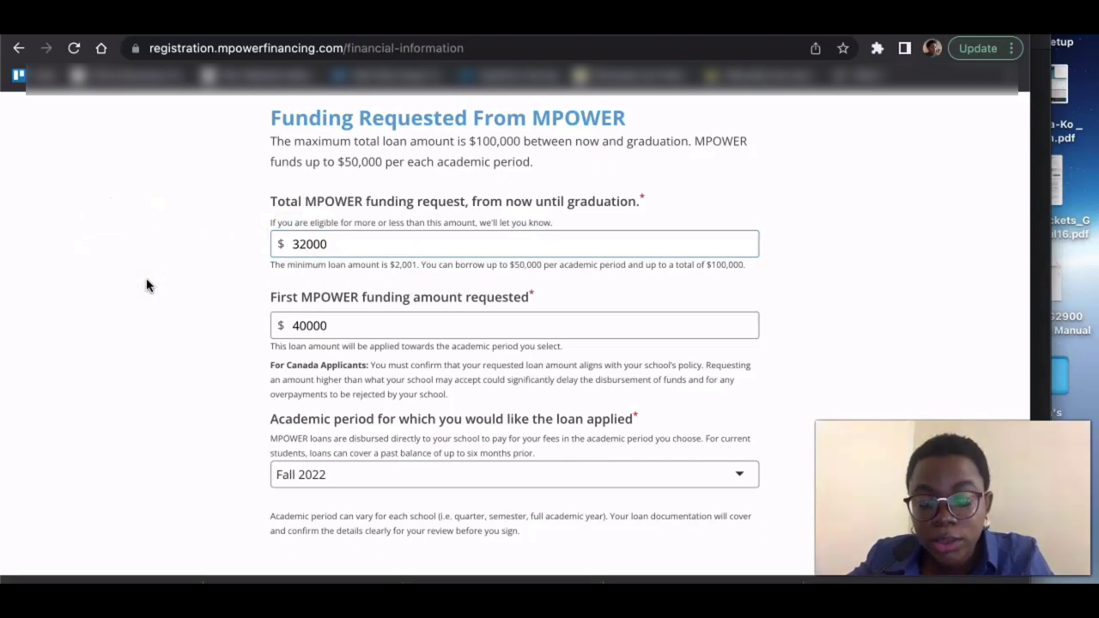
- Change the first Fall 2022 MPOWER amount requested from 40000 to 16000
scroll(146, 286, "down", 3)
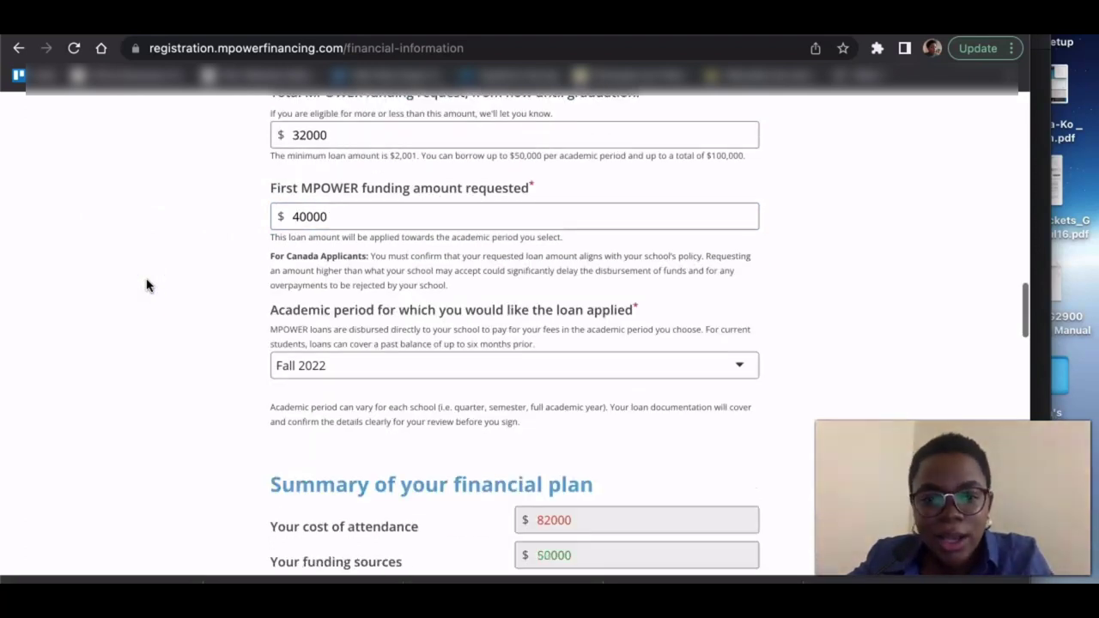
scroll(147, 285, "up", 1)
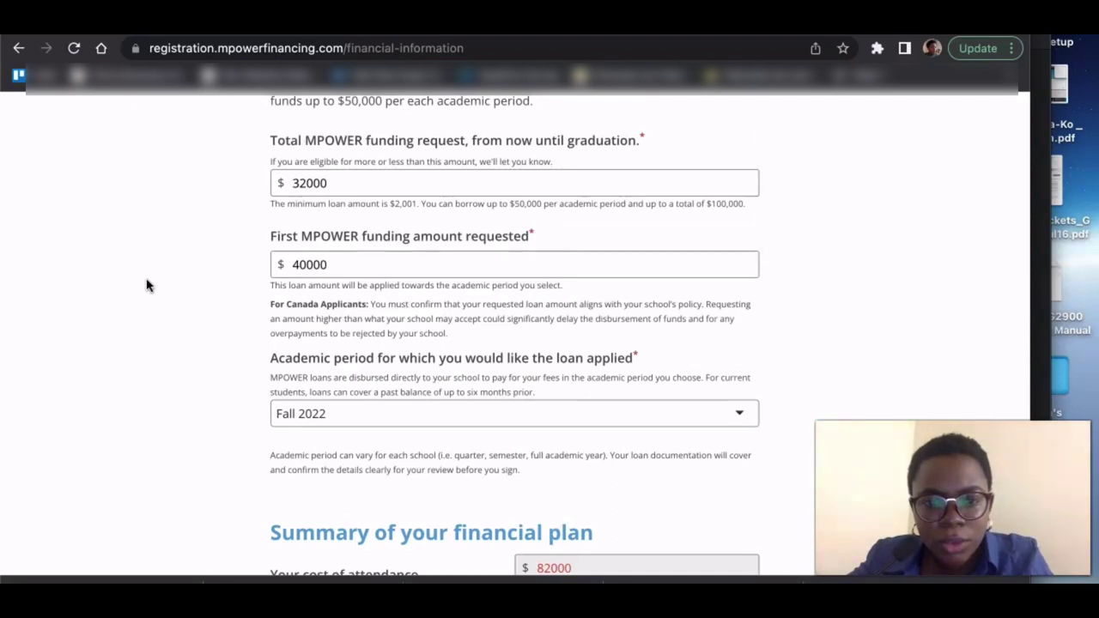
scroll(146, 286, "down", 2)
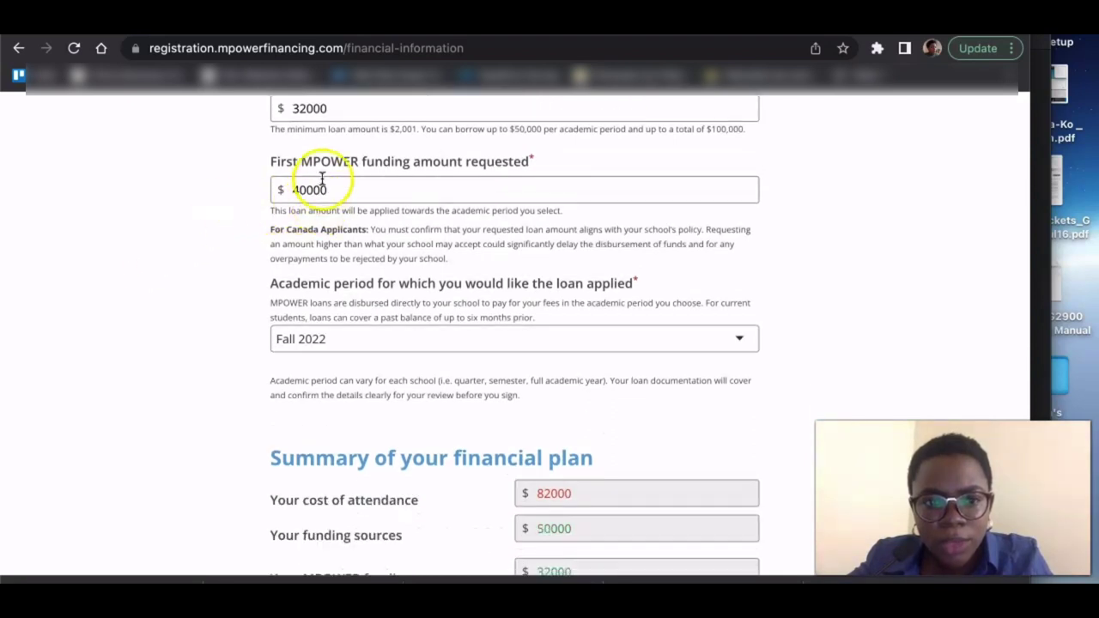
left_click(322, 178)
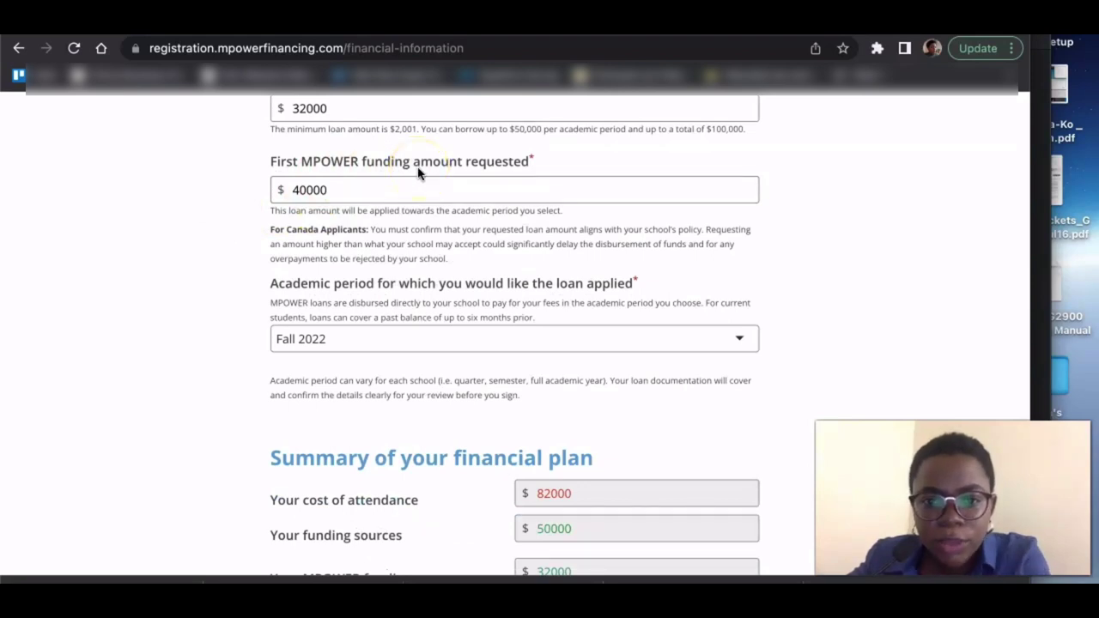
left_click(307, 193)
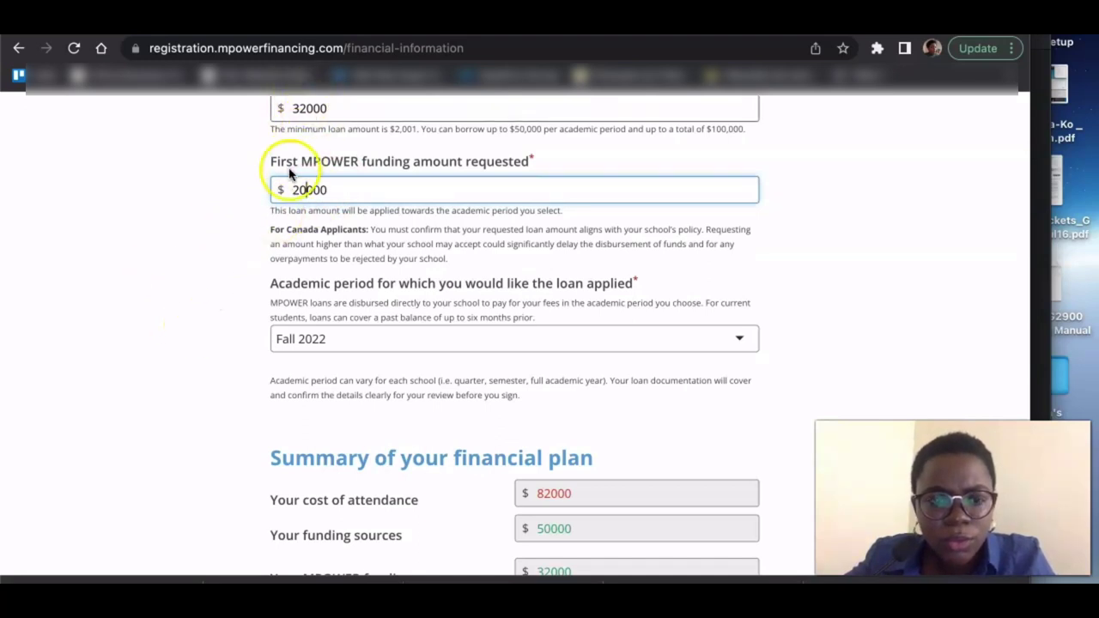
key("BackSpace")
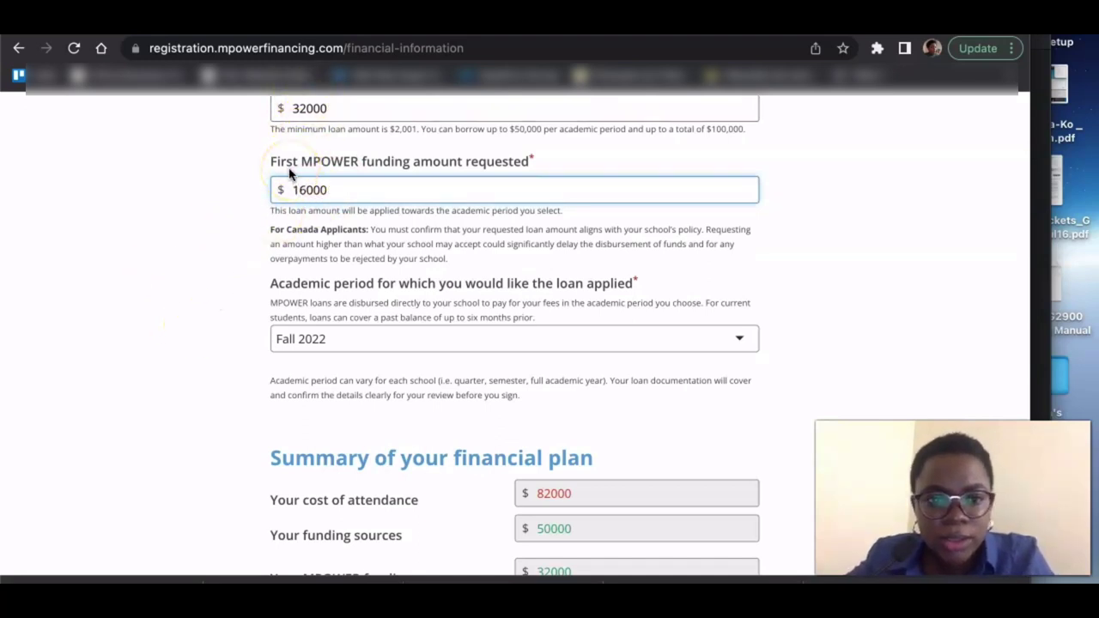
- Check that the funding summary shows a $0 shortfall
scroll(246, 326, "down", 1)
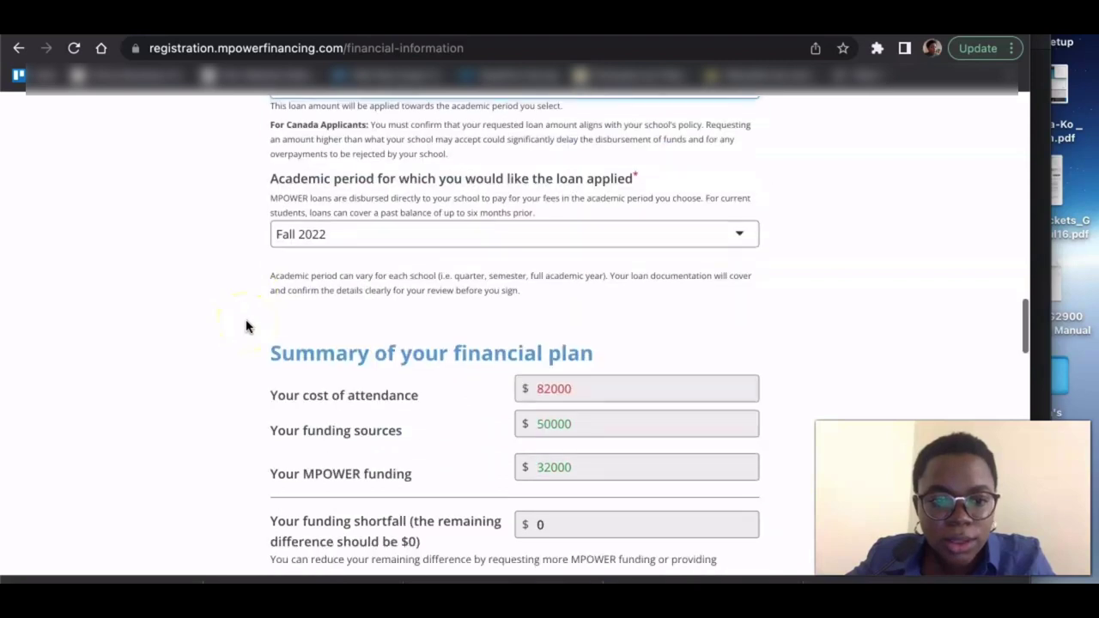
scroll(204, 387, "down", 2)
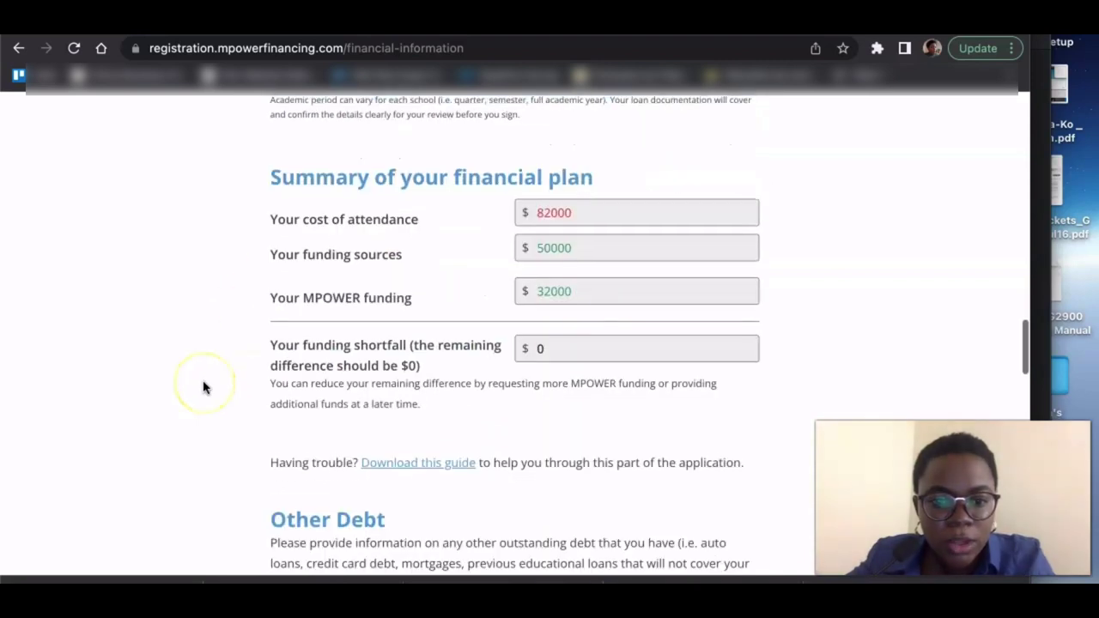
scroll(220, 343, "down", 1)
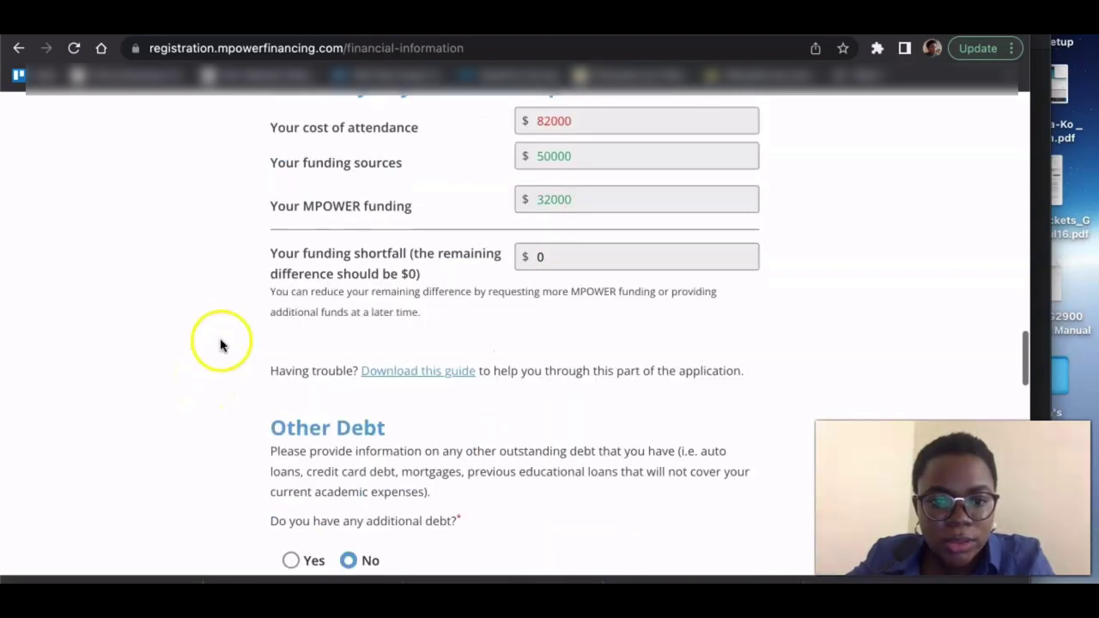
left_click(533, 271)
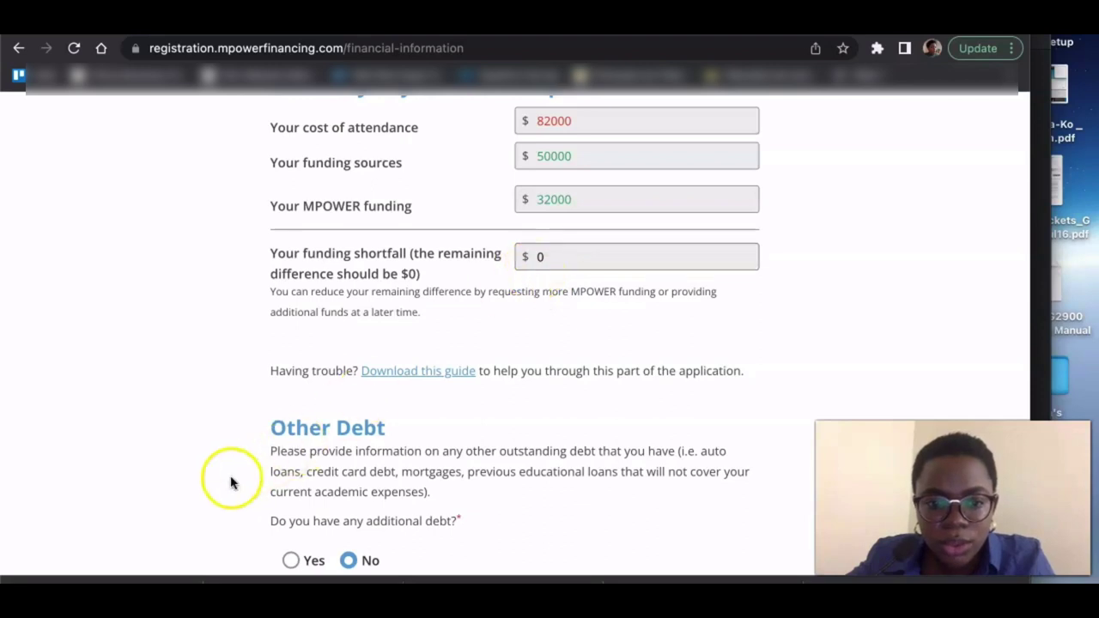
- Tick the Truth in Lending Act and Credit Report Authorization acknowledgements, then save and continue
scroll(231, 482, "down", 2)
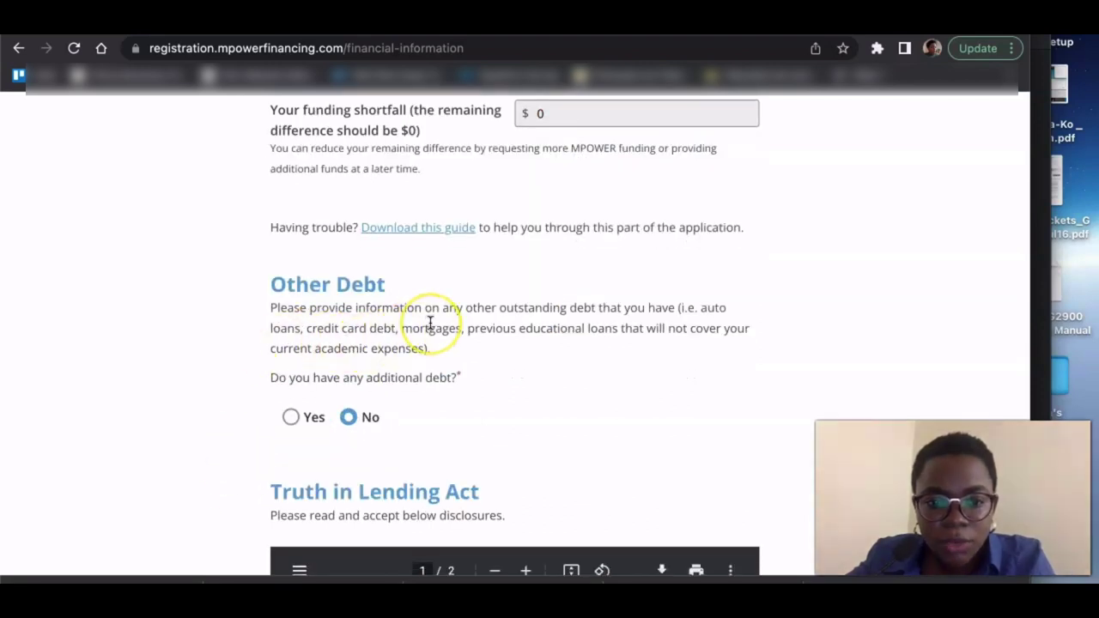
scroll(430, 321, "down", 1)
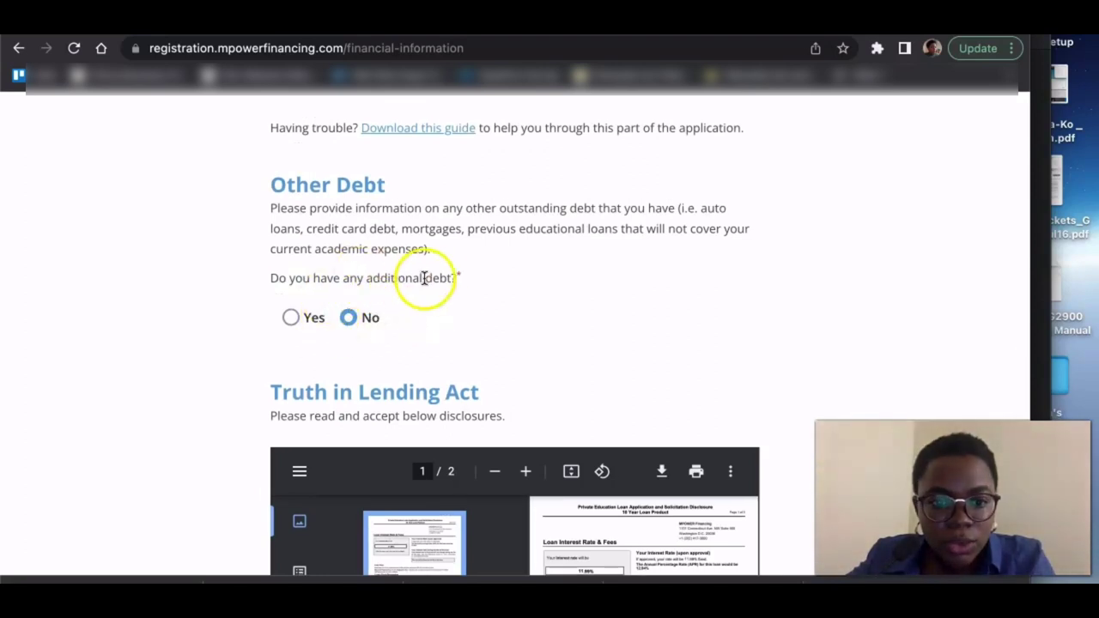
scroll(369, 300, "down", 2)
scroll(143, 387, "down", 2)
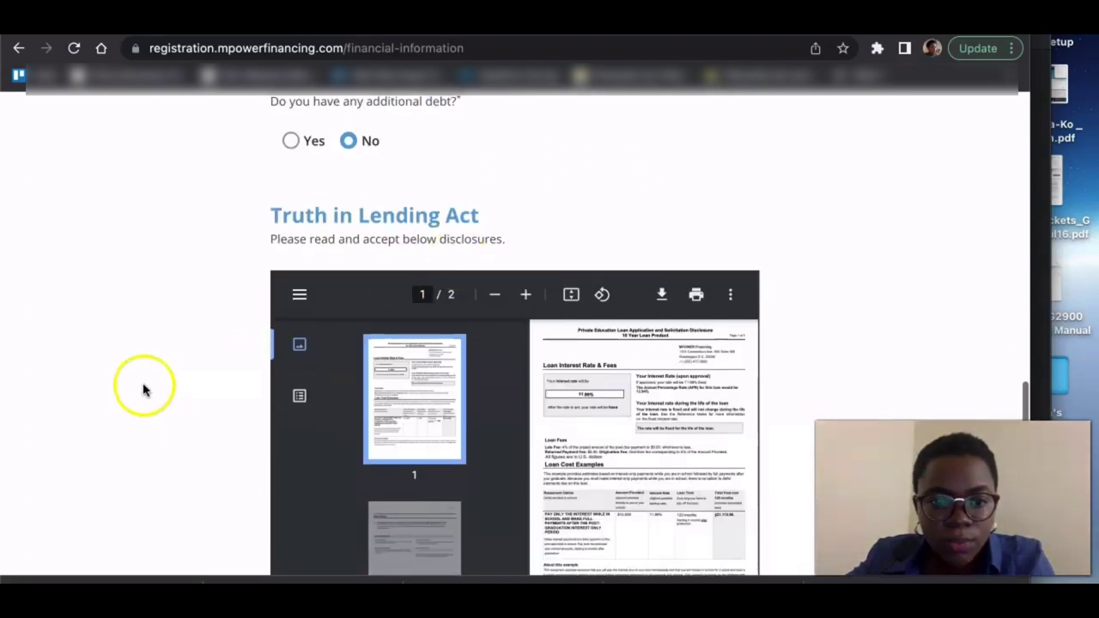
scroll(142, 387, "up", 2)
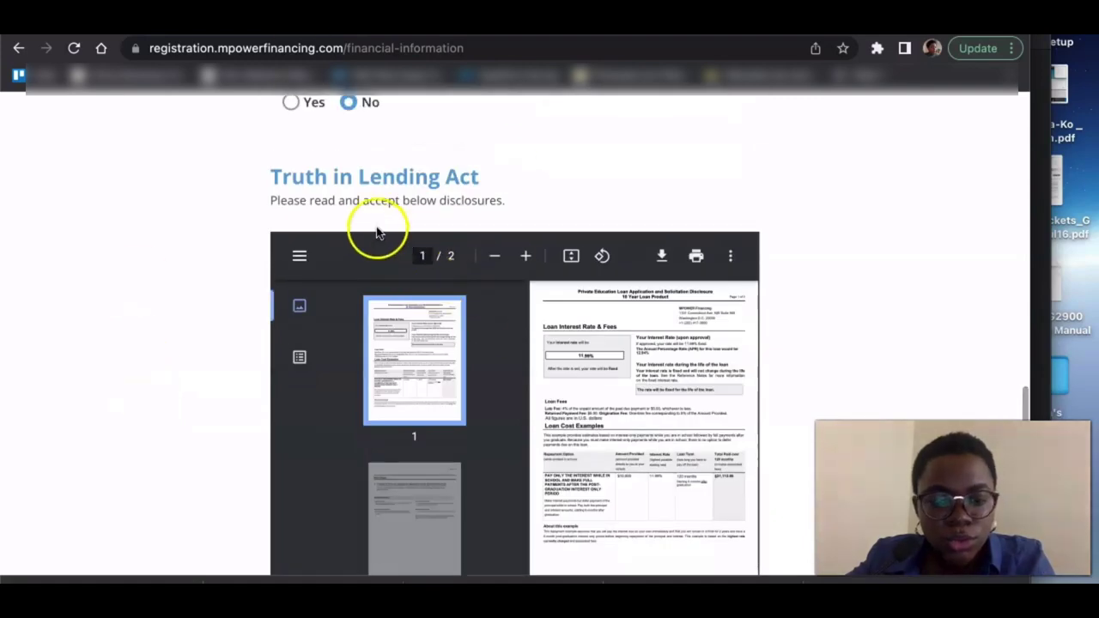
scroll(306, 196, "down", 6)
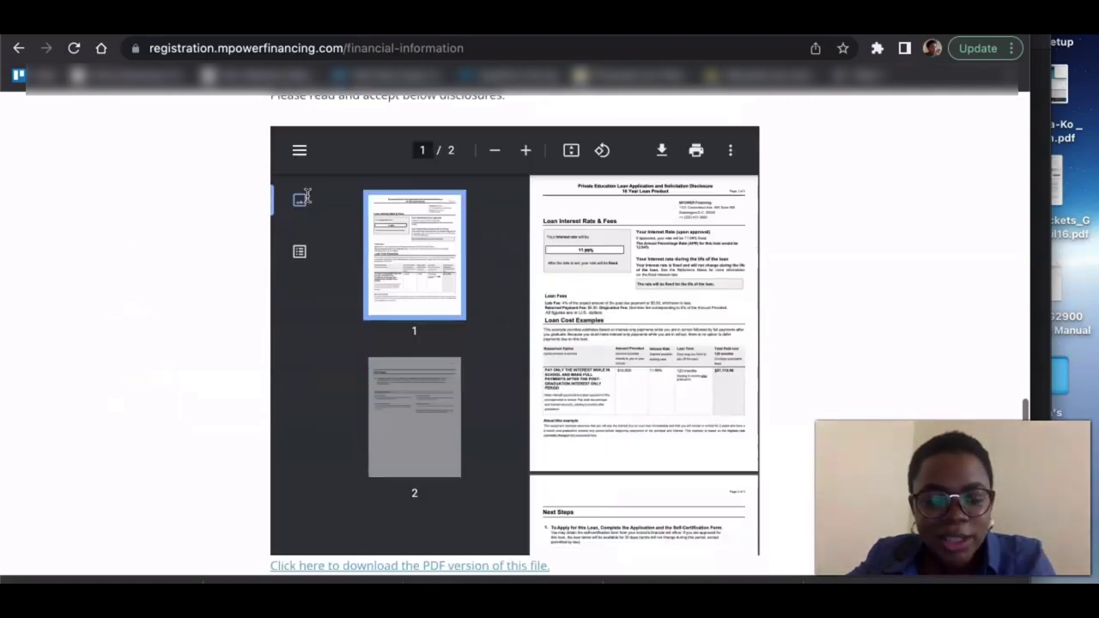
left_click(278, 168)
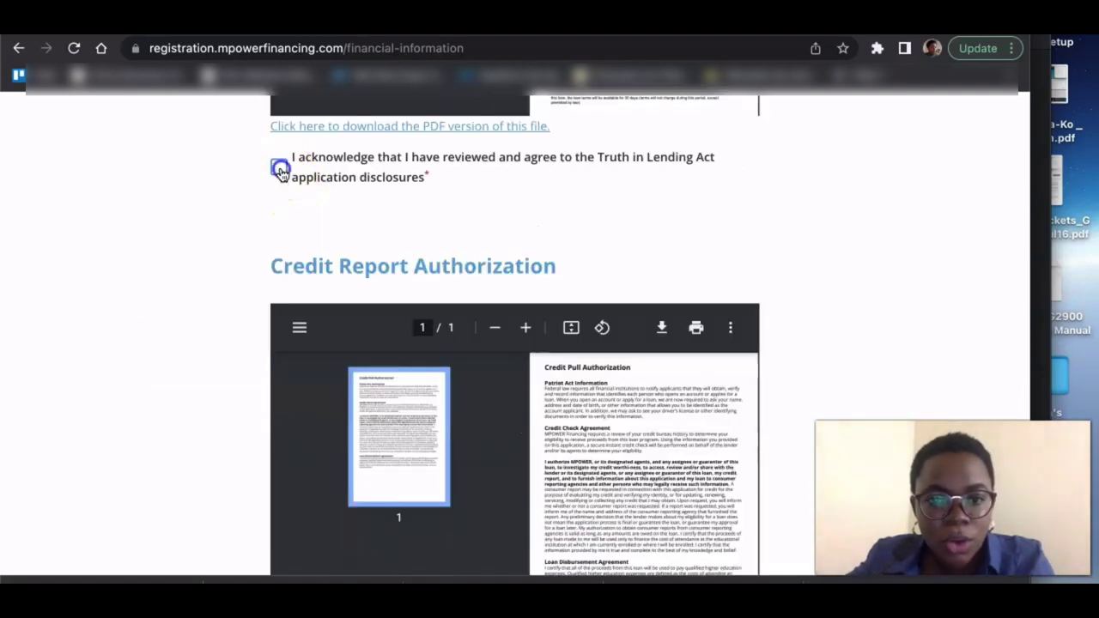
scroll(250, 518, "down", 1)
scroll(251, 517, "down", 4)
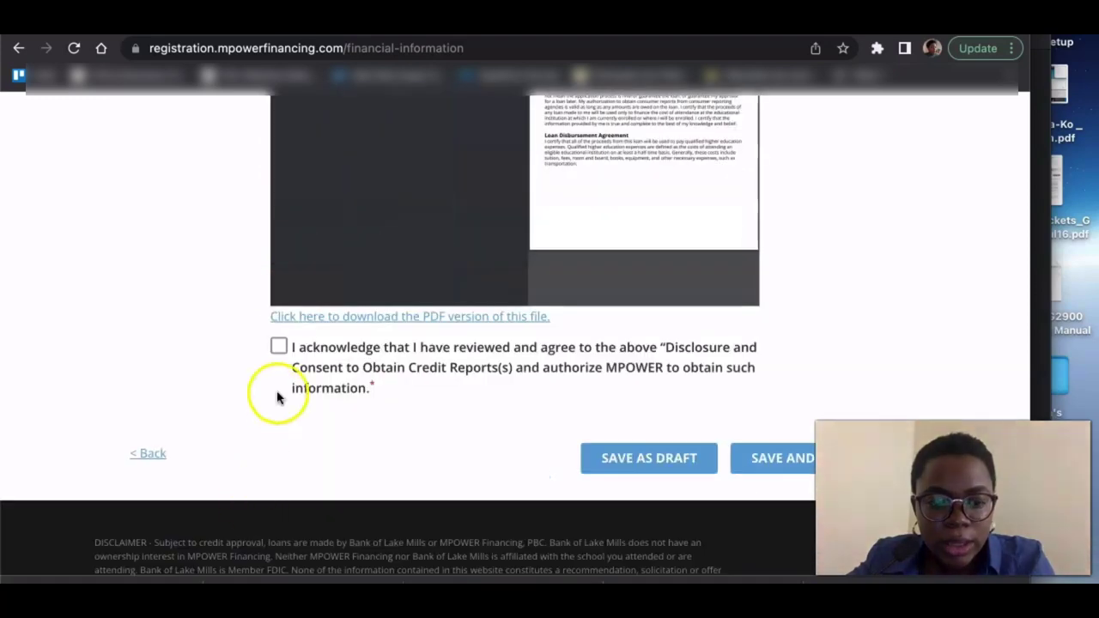
left_click(277, 348)
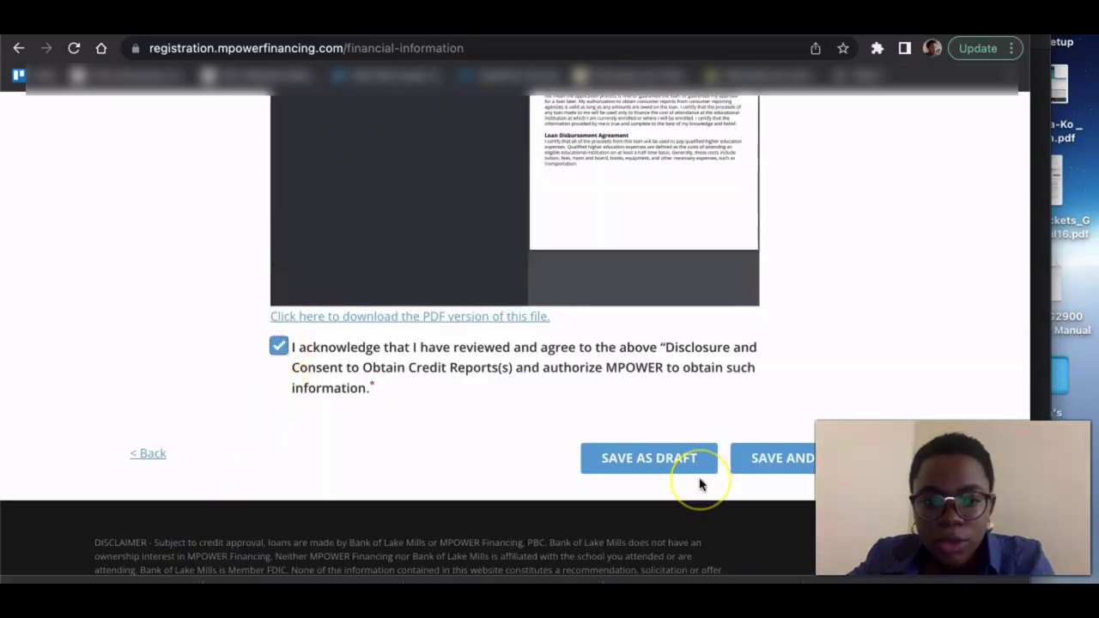
left_click(783, 471)
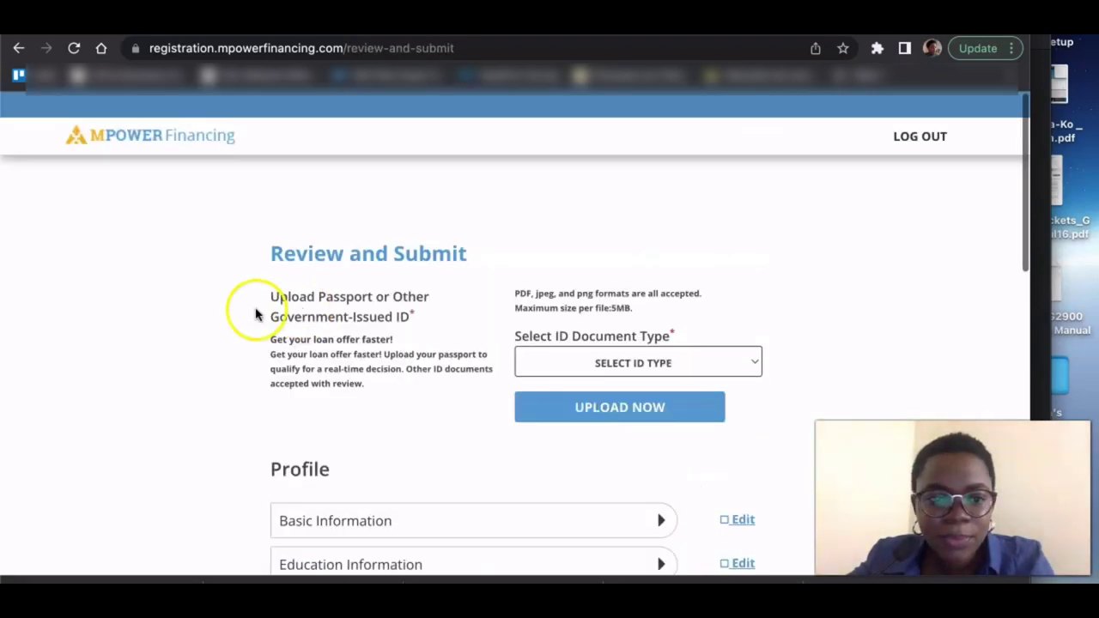
- Choose PASSPORT in the Select ID Document Type dropdown
left_click(178, 355)
scroll(178, 359, "down", 2)
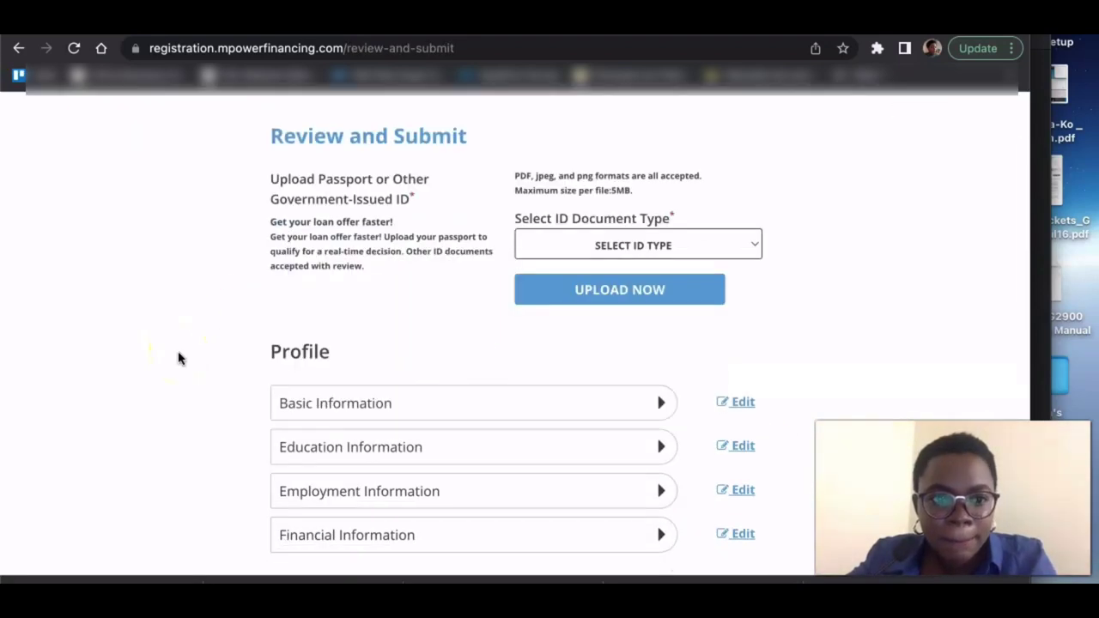
scroll(178, 359, "up", 1)
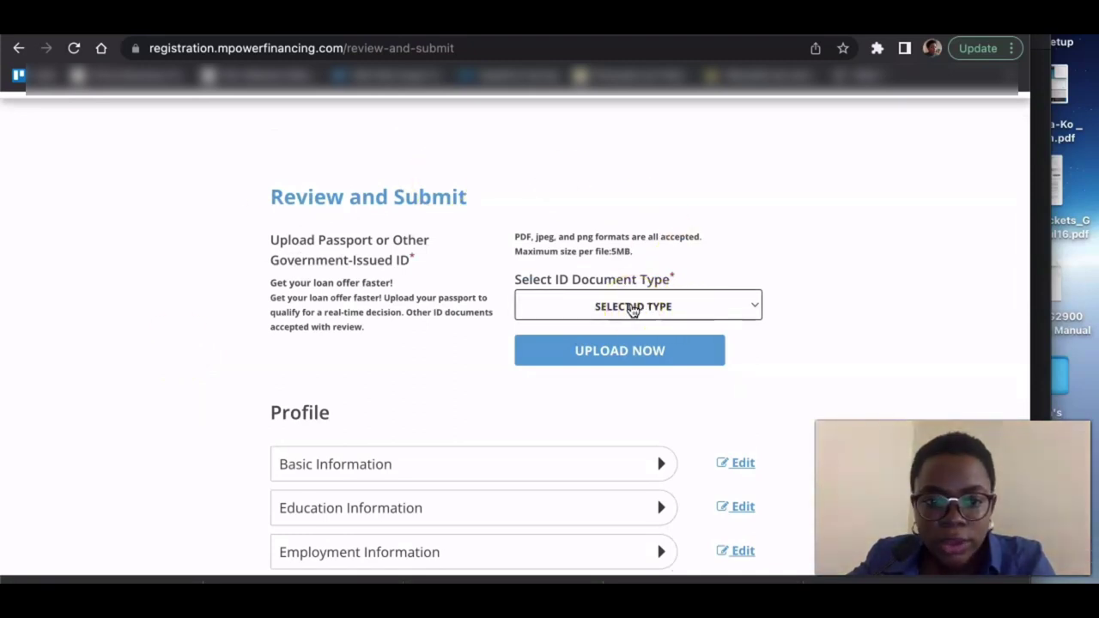
scroll(633, 309, "down", 2)
scroll(633, 310, "up", 2)
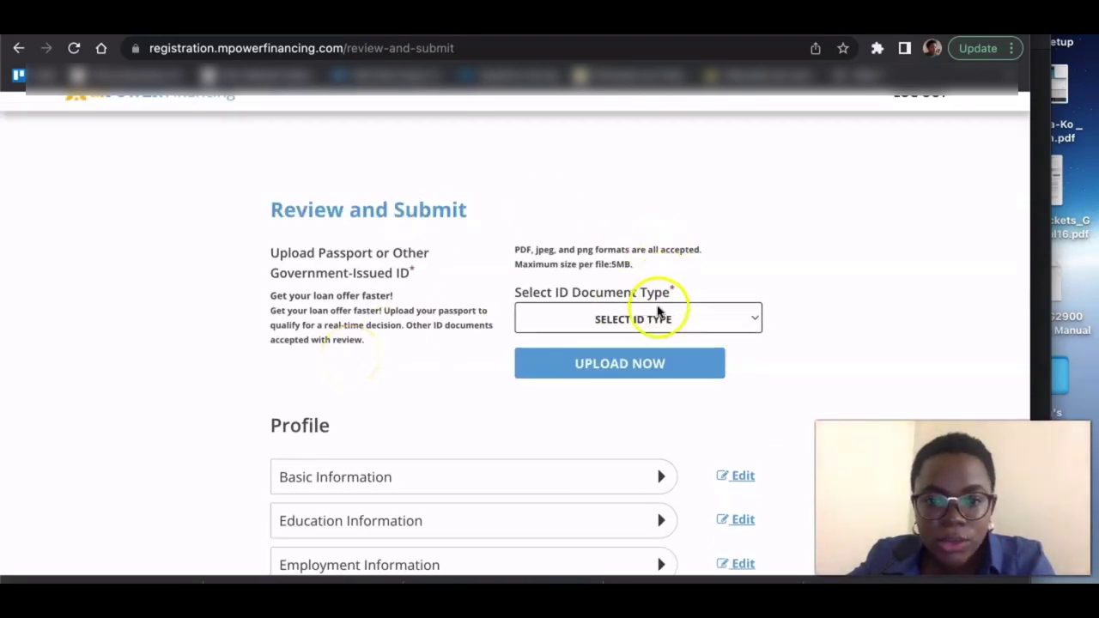
left_click(635, 320)
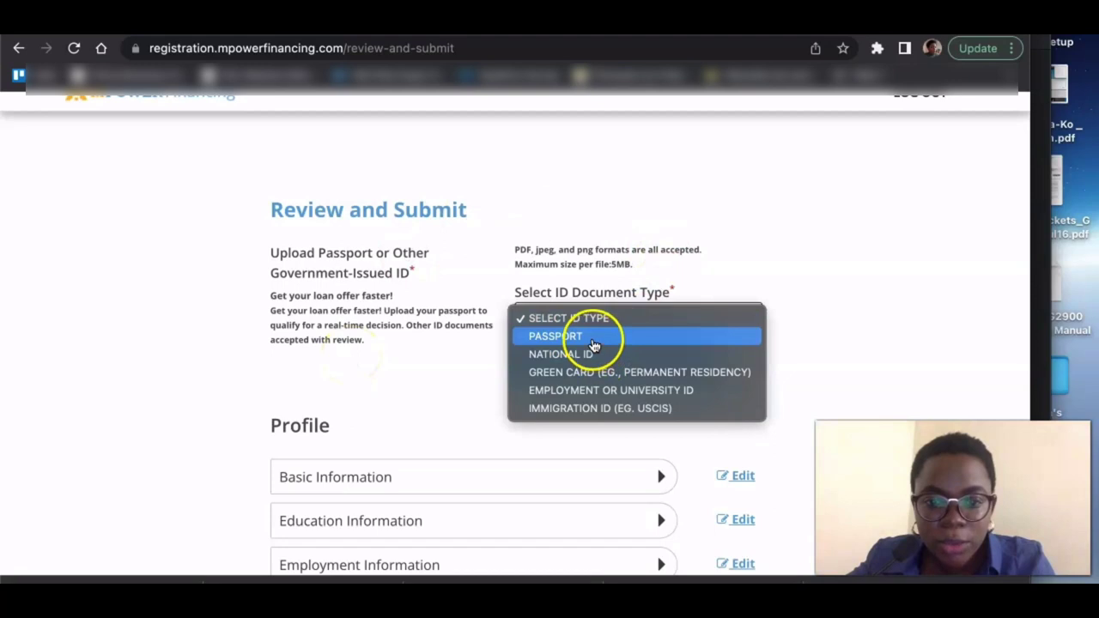
left_click(594, 337)
scroll(264, 419, "down", 3)
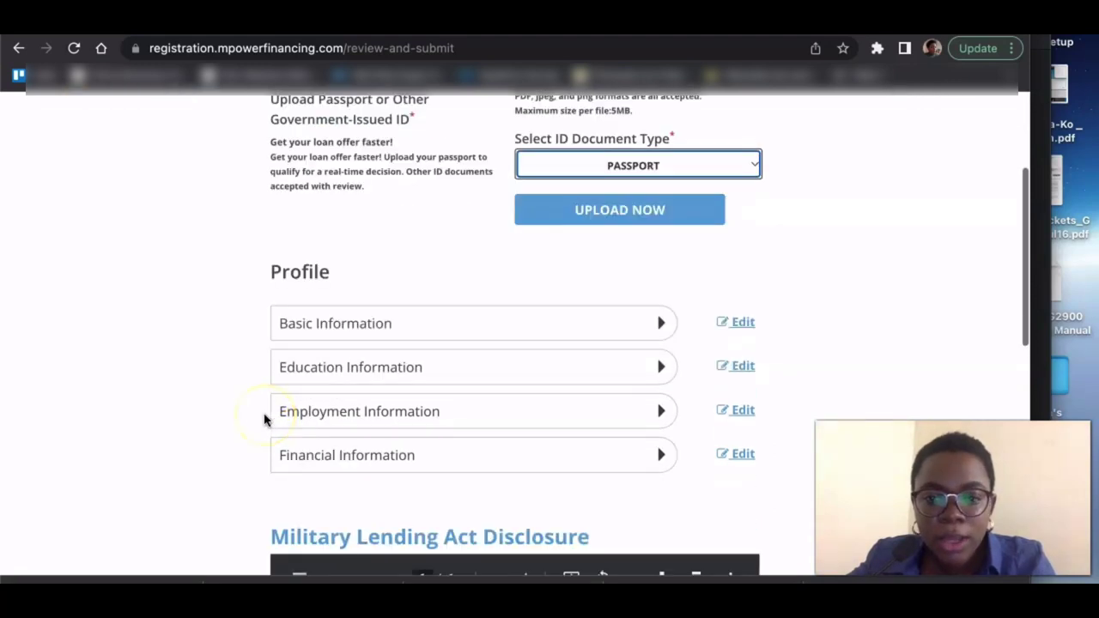
scroll(264, 419, "down", 3)
scroll(264, 417, "down", 5)
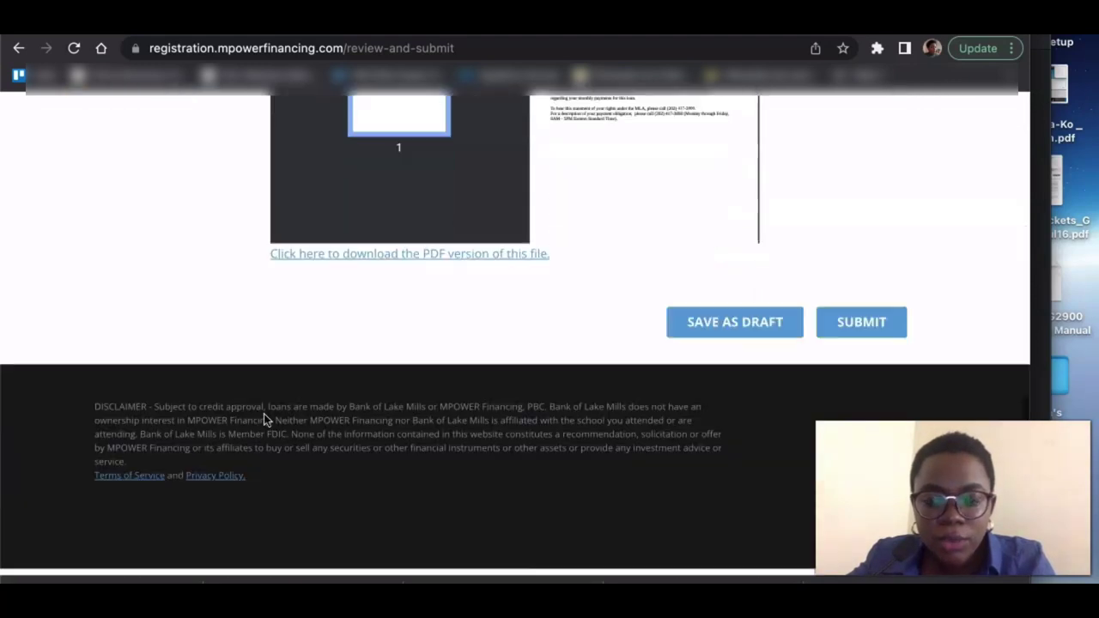
left_click(850, 353)
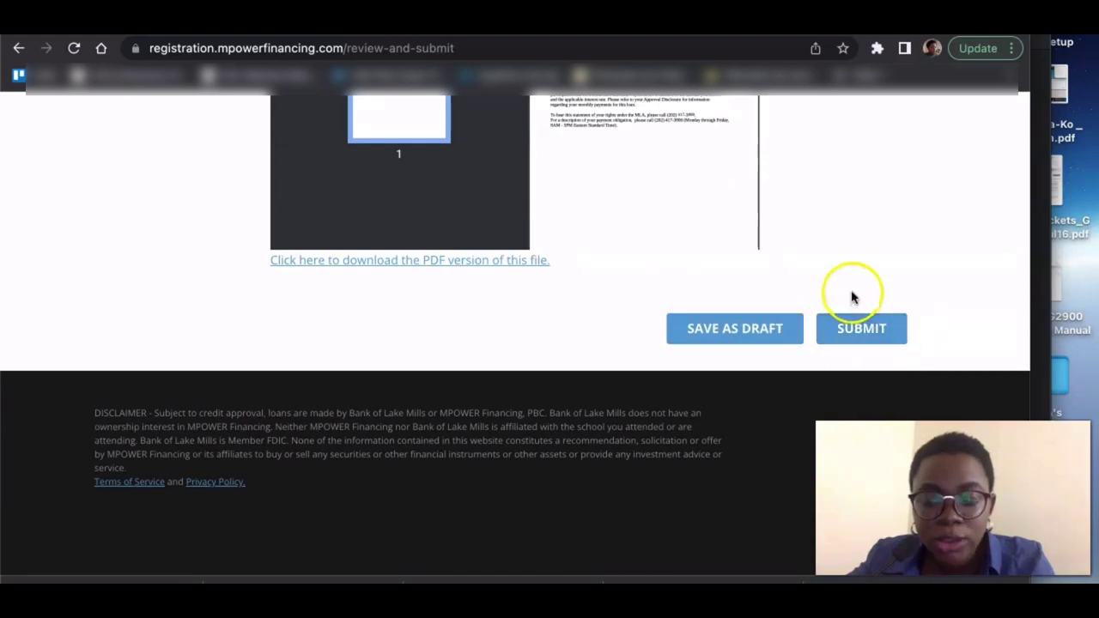
left_click(865, 328)
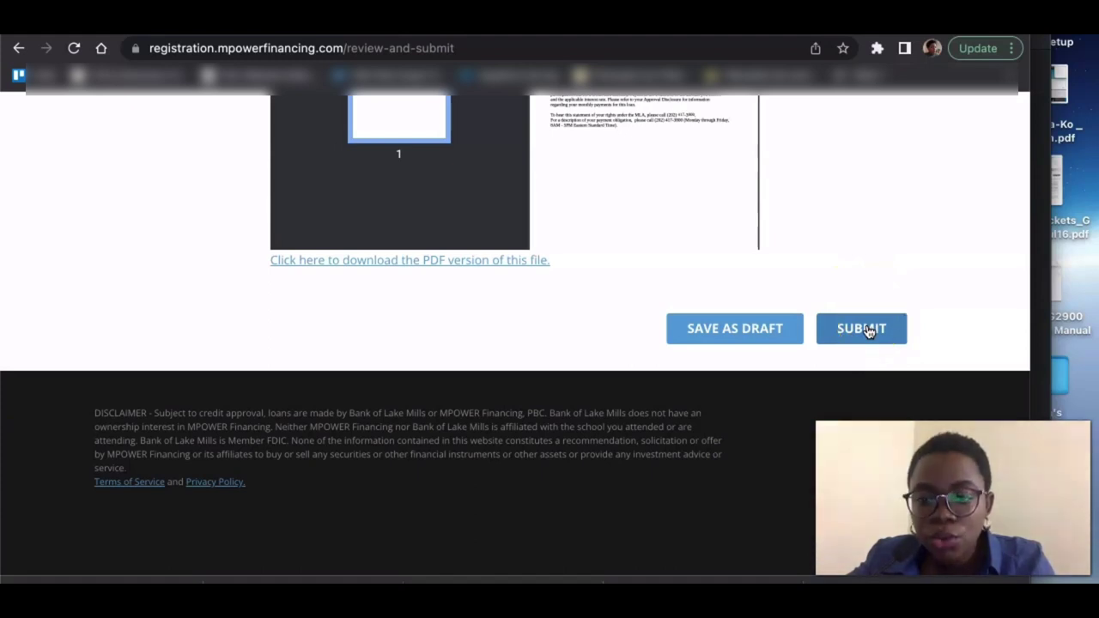
scroll(899, 270, "down", 5)
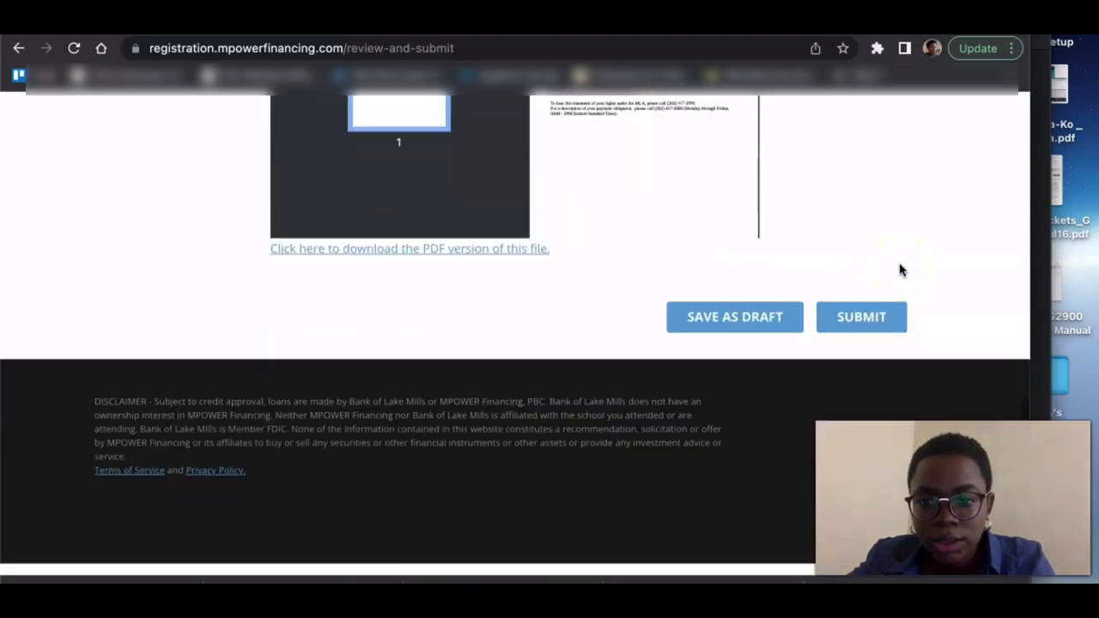
left_click(832, 330)
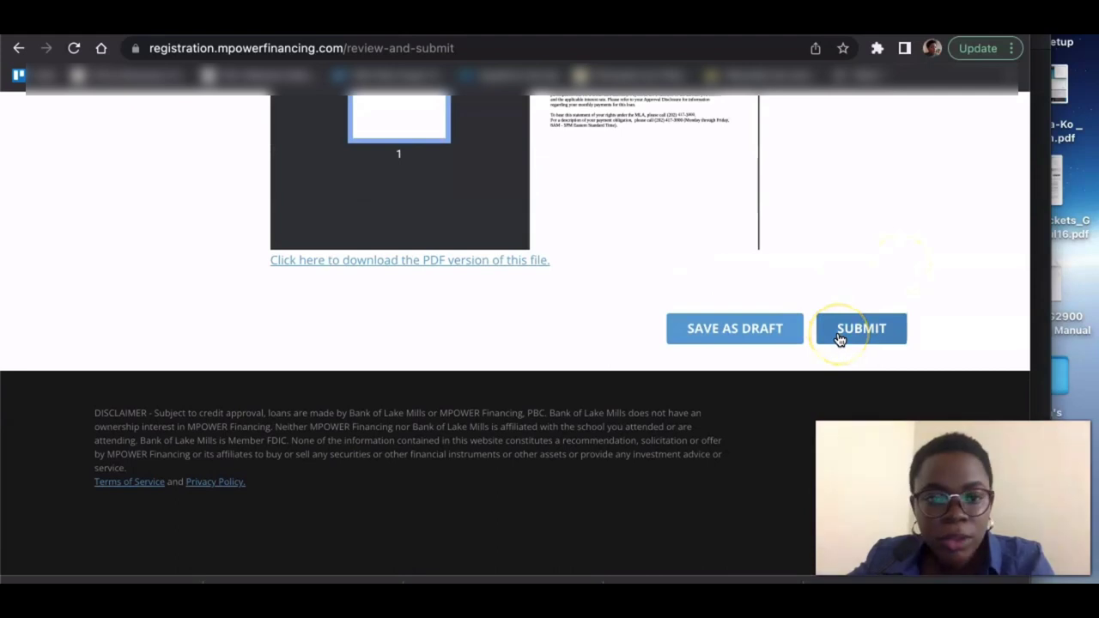
left_click(824, 166)
scroll(824, 167, "up", 4)
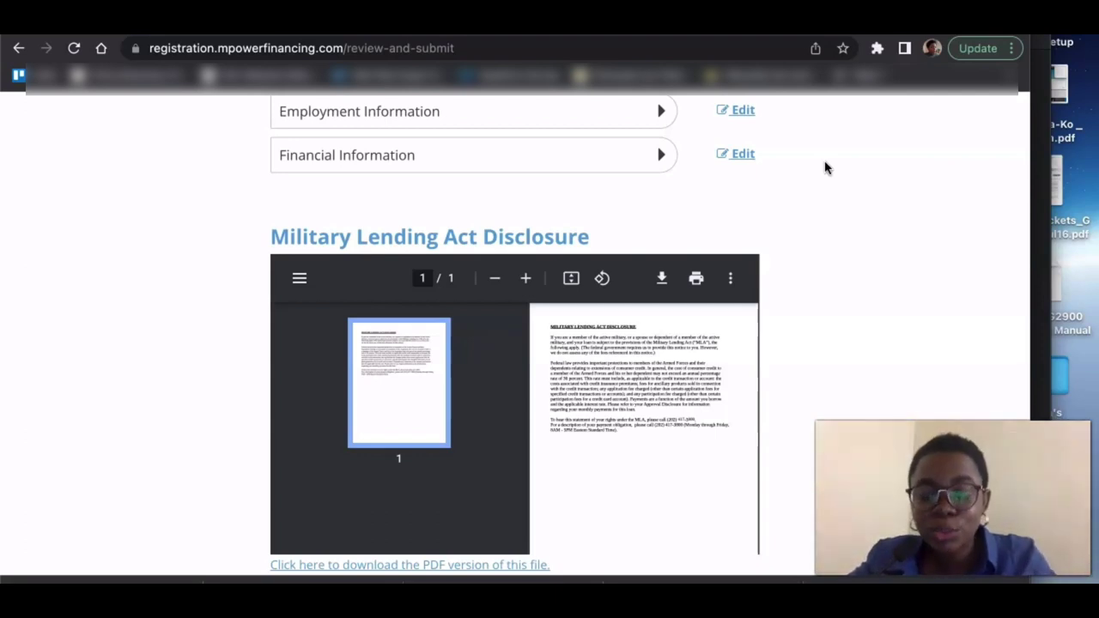
scroll(824, 167, "down", 3)
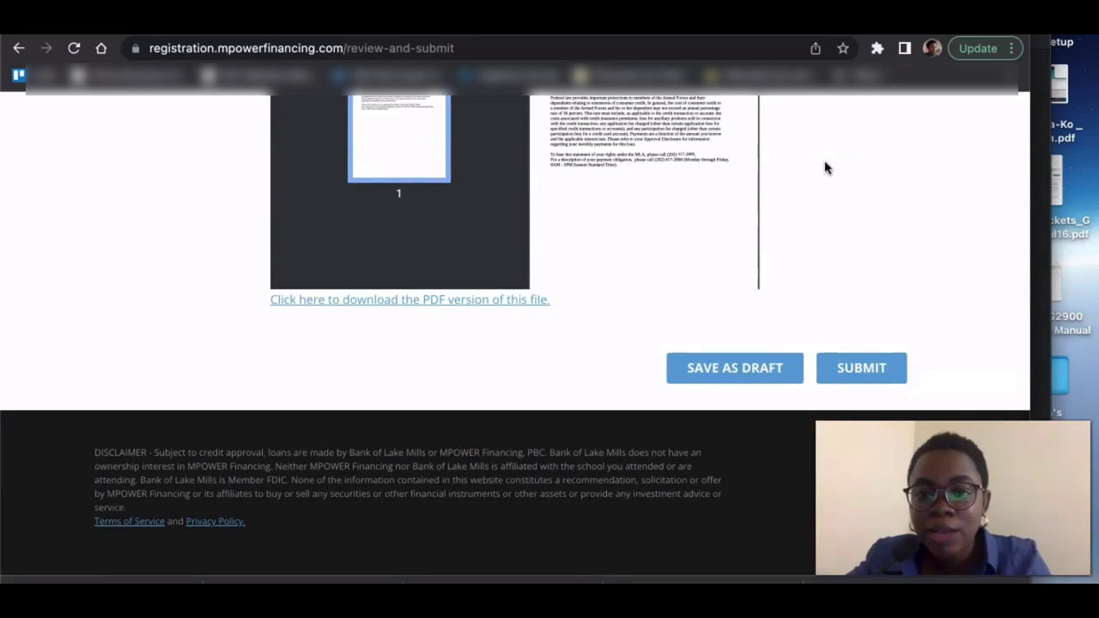